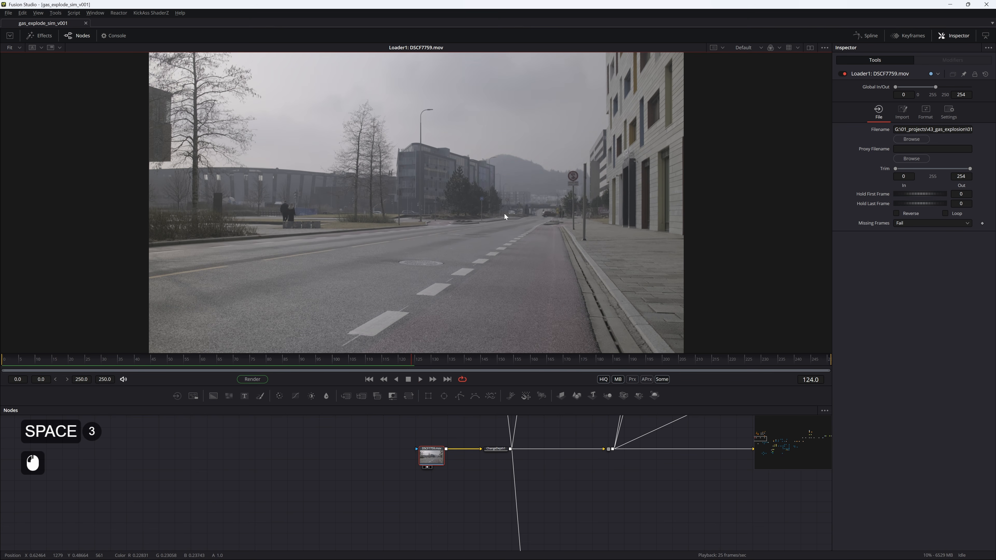
Examine the distant car and pedestrians moving through the street footage
left_click(534, 222)
scroll(539, 223, "up", 5)
key("space")
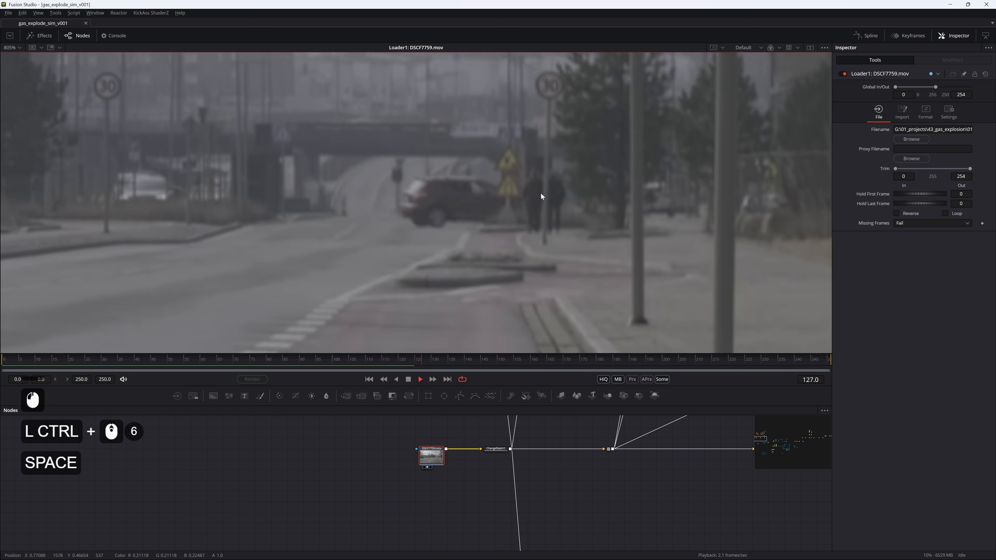
key("space")
left_click_drag(377, 230, 622, 205)
scroll(248, 230, "down", 2)
left_click_drag(249, 231, 282, 241)
scroll(185, 205, "up", 2)
key("ctrl+f")
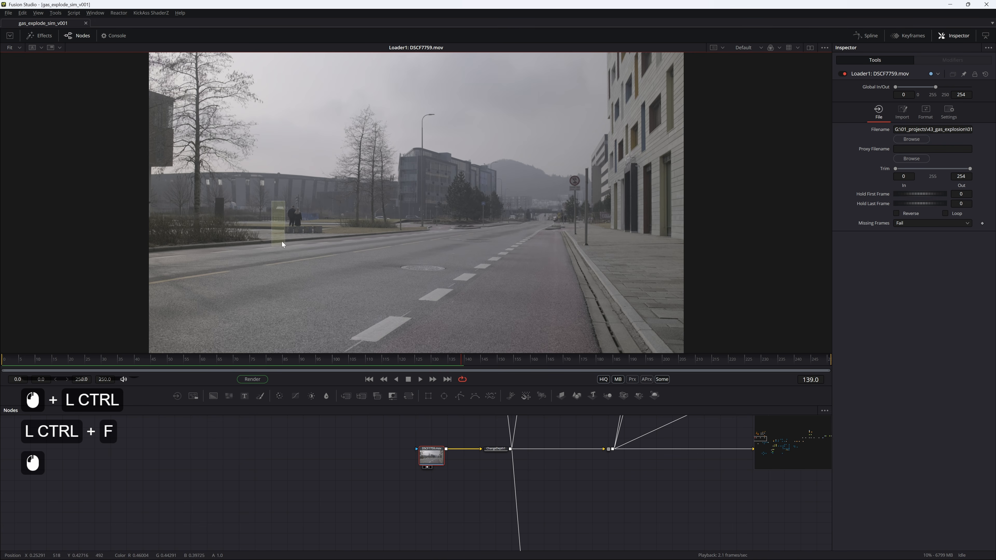
Replay the DSCF7759.mov footage from the first frame to review the camera movement, and save the composition
key("space")
key("space")
left_click_drag(355, 353, 2, 383)
key("space")
left_click_drag(452, 261, 386, 295)
double_click(428, 284)
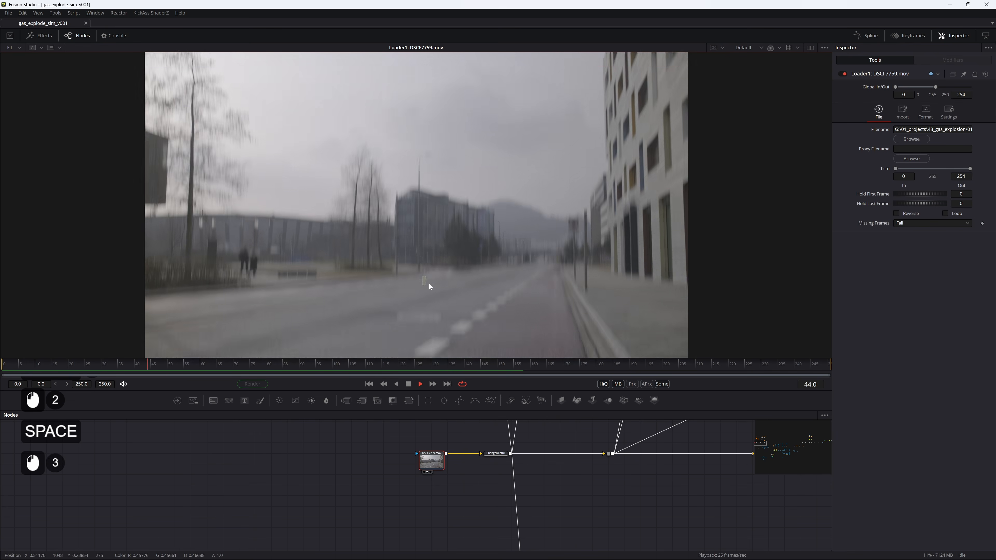
key("space")
key("ctrl+s")
key("space")
key("space")
left_click_drag(475, 257, 398, 281)
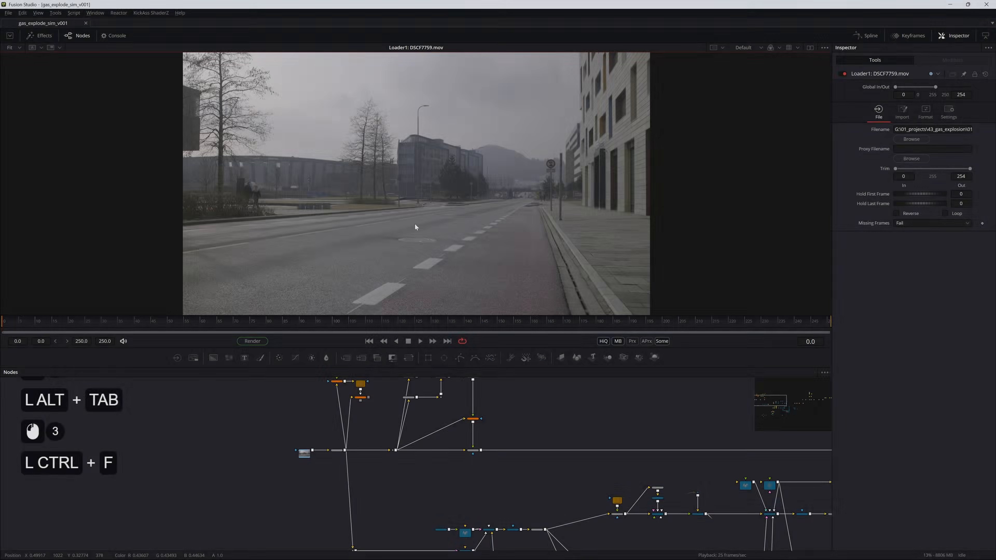
Select CameraTracker1 and play the footage with its track points overlaid
left_click_drag(394, 385, 397, 400)
scroll(388, 399, "up", 3)
left_click_drag(319, 425, 343, 452)
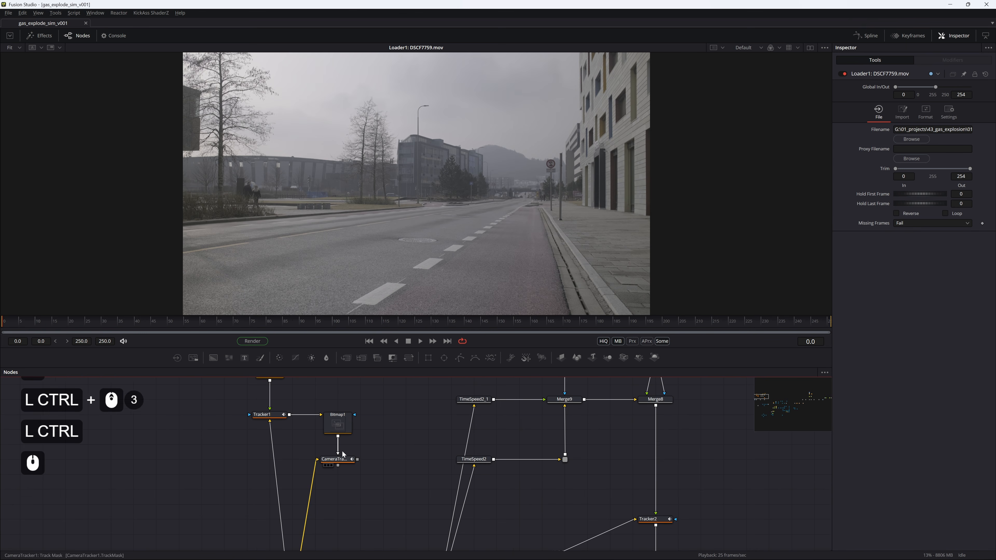
left_click(338, 458)
key("space")
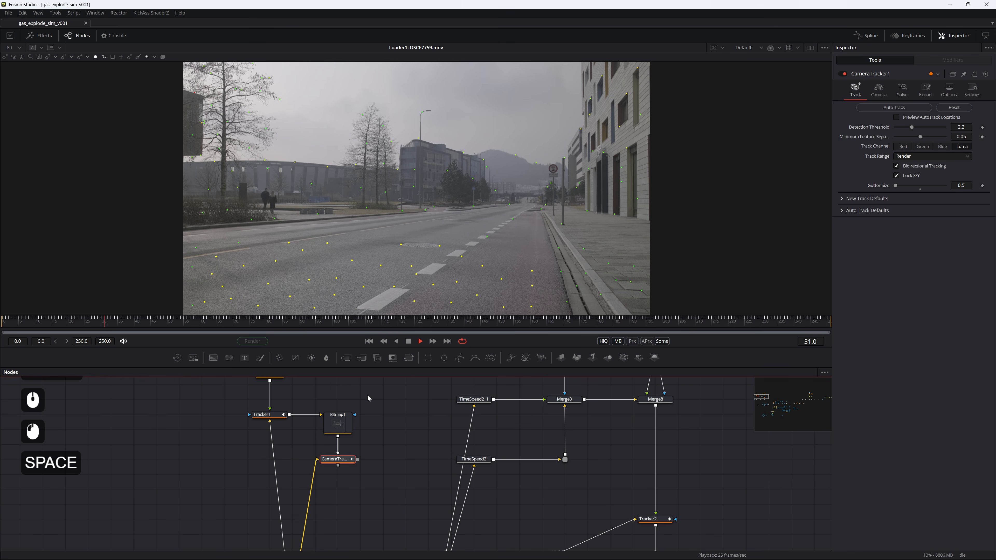
Select Tracker1 and check how its IntelliTrack point follows the top of the street lamp
left_click(285, 445)
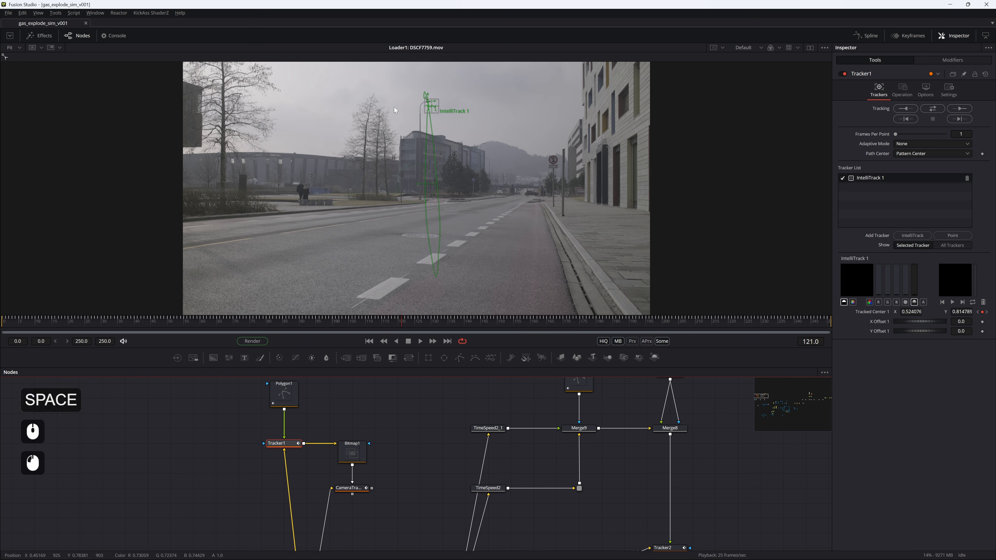
scroll(432, 102, "up", 5)
left_click_drag(441, 94, 467, 135)
scroll(447, 110, "up", 3)
left_click_drag(173, 324, 58, 328)
left_click_drag(314, 252, 266, 203)
left_click(267, 202)
key("ctrl+f")
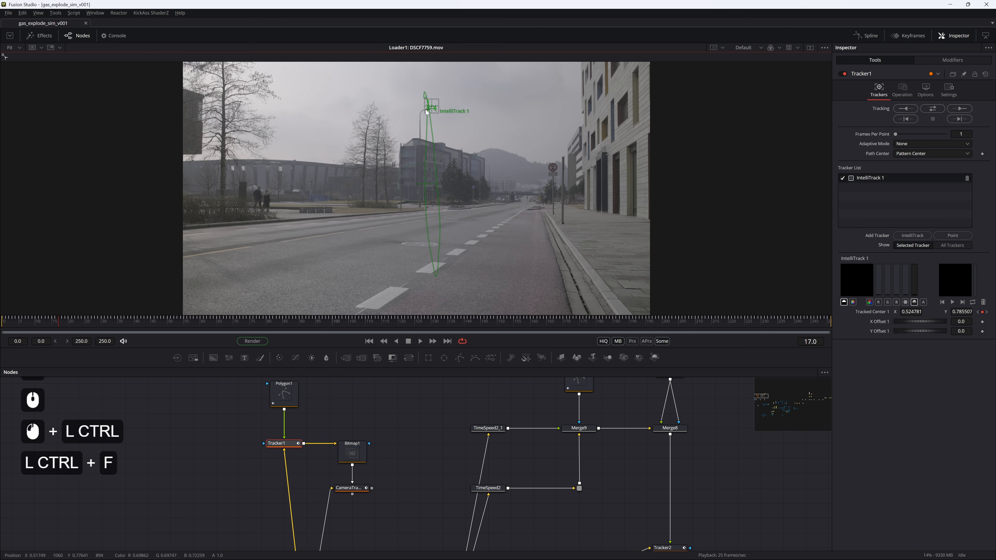
key("space")
key("space")
Display Tracker1's output with its attached Polygon1 mask, followed by the ChangeDepth1 footage
left_click(284, 394)
left_click(284, 456)
key("2")
left_click_drag(269, 180, 301, 219)
left_click_drag(295, 478, 284, 401)
left_click(288, 494)
key("2")
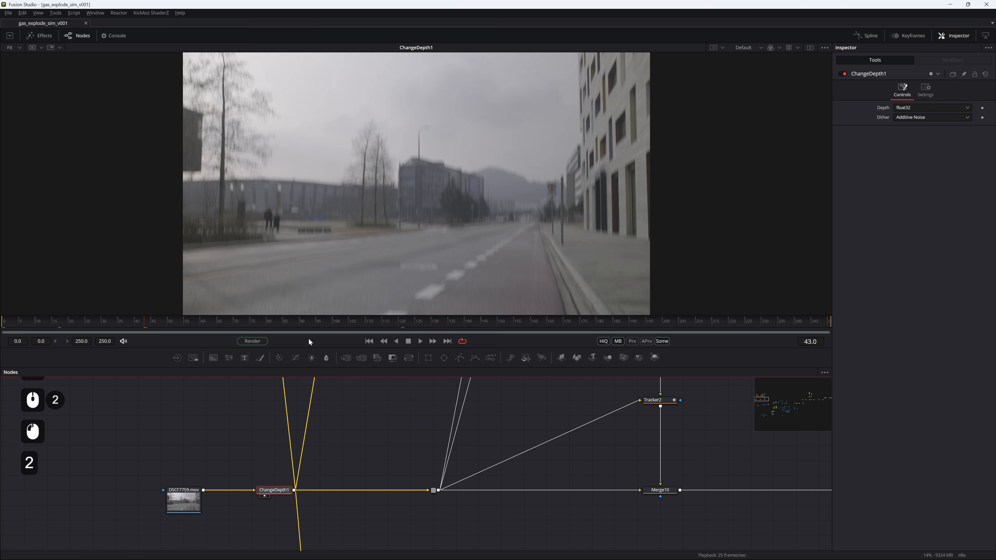
Display CameraTracker1 with its feature tracks over the street footage
left_click_drag(273, 470, 273, 529)
left_click_drag(342, 400, 324, 512)
left_click(325, 511)
key("2")
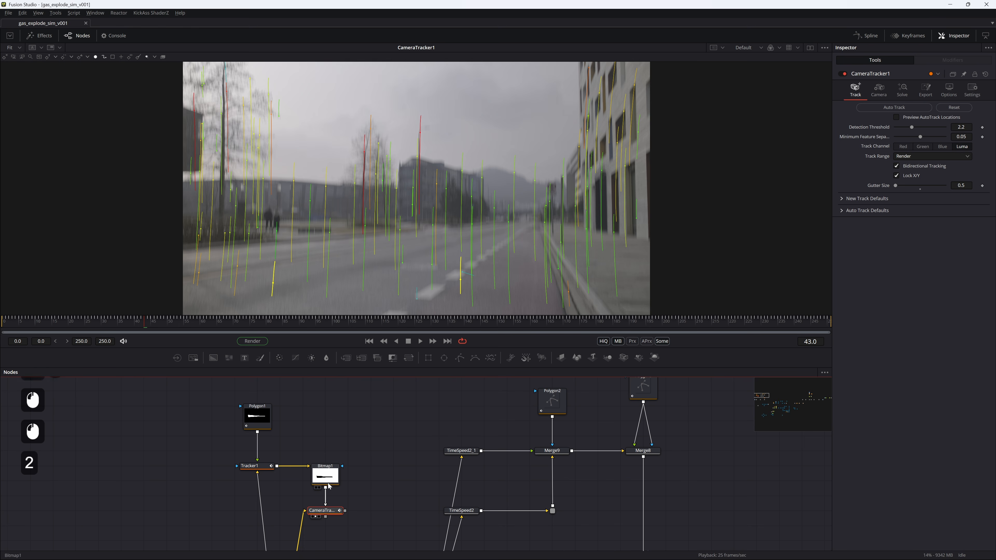
Display the Bitmap1 mask and play it to follow its motion through the shot
left_click(330, 474)
key("2")
left_click_drag(347, 471, 325, 445)
key("space")
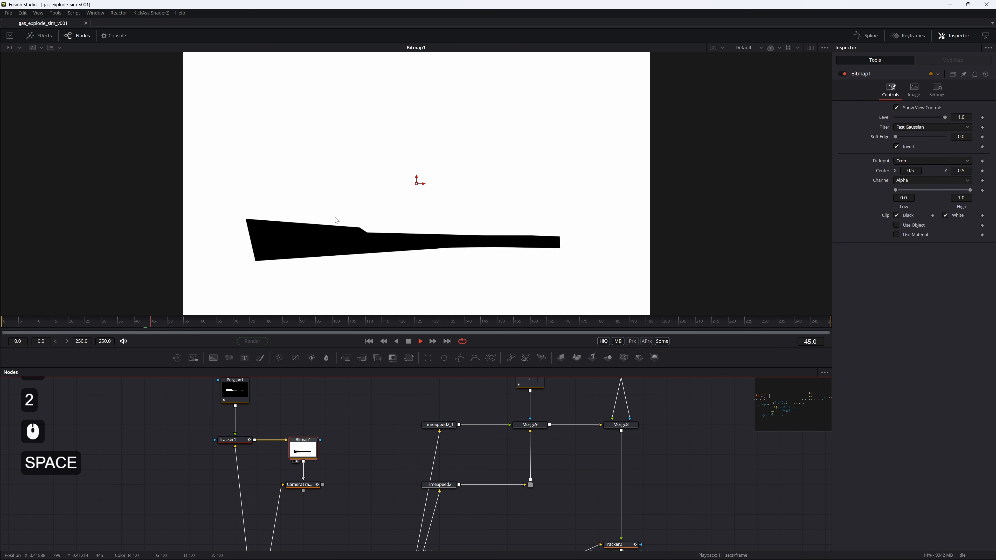
key("space")
Display CameraTracker1 again and play its tracks, checking the masked area around the two pedestrians
left_click_drag(320, 503, 308, 391)
left_click_drag(273, 426, 257, 489)
left_click(283, 438)
key("2")
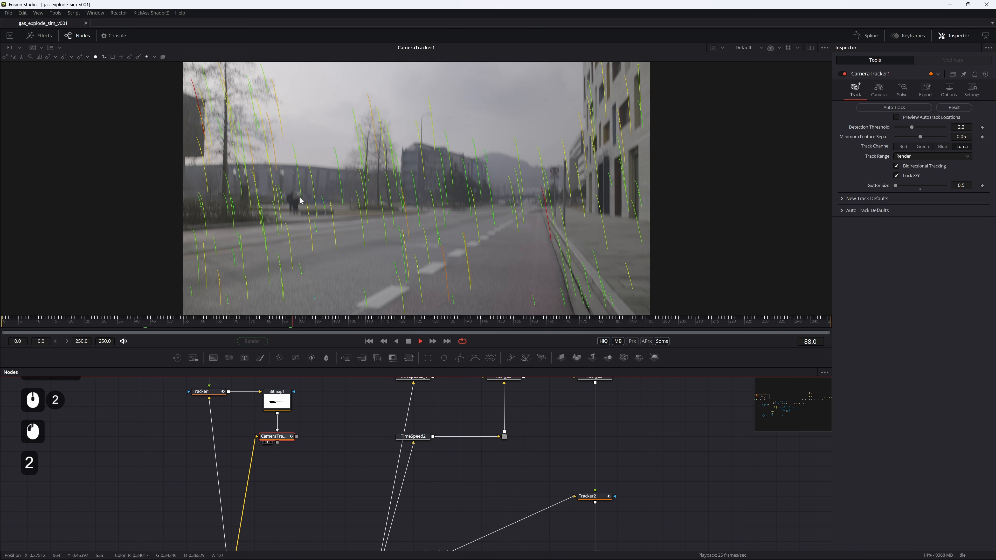
key("space")
key("space")
scroll(301, 201, "up", 4)
key("space")
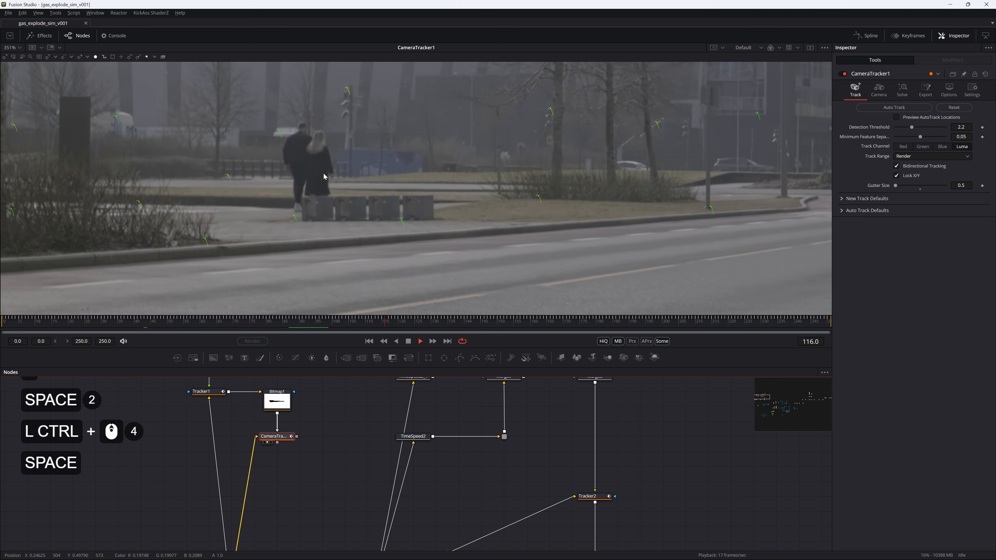
key("space")
key("ctrl+f")
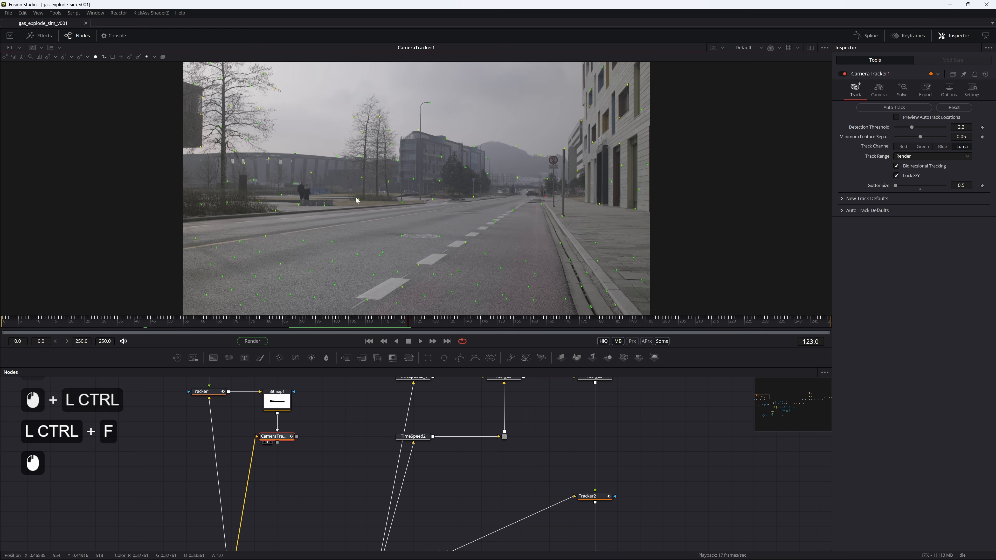
key("space")
key("space")
Compare the Bitmap1 mask with CameraTracker1's track points, redisplay the tracked footage and save the composition
left_click(276, 401)
scroll(293, 421, "up", 2)
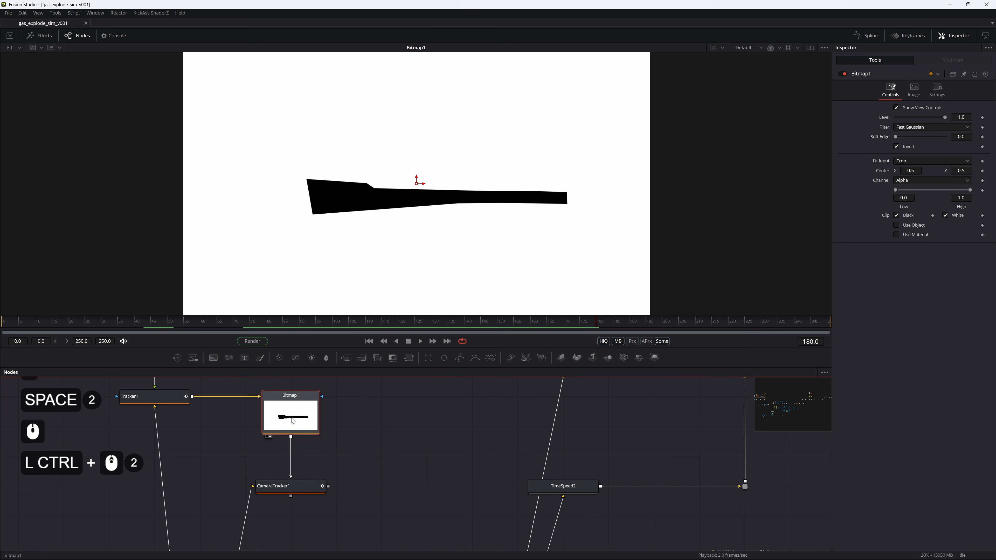
left_click(289, 477)
left_click(292, 487)
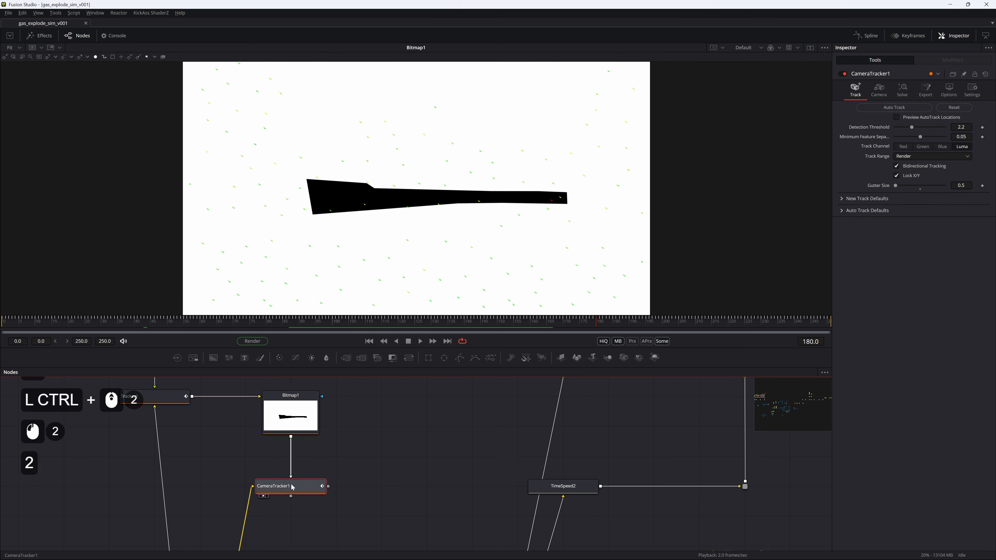
key("Escape")
key("ctrl+s")
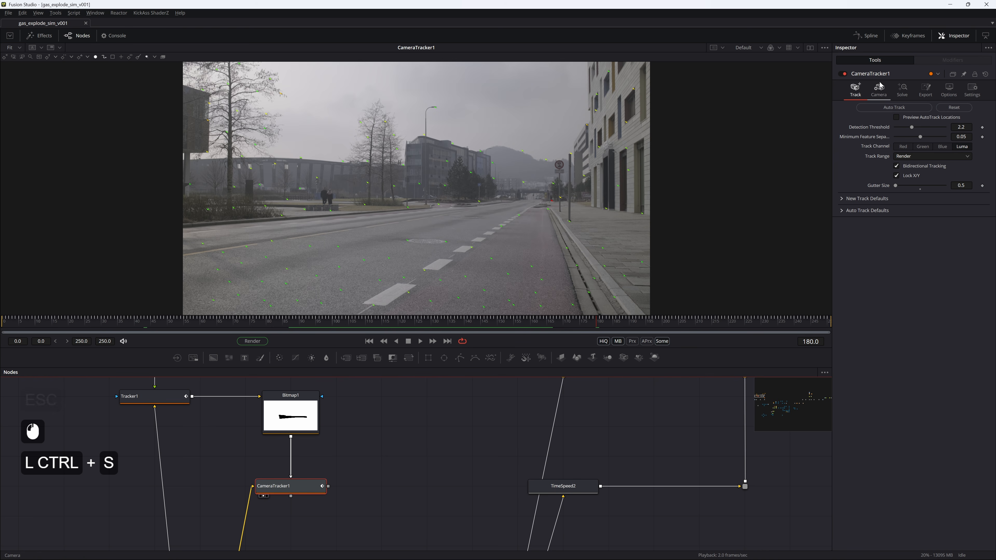
Examine CameraTracker1's solve summary with the Solve Options collapsed, and review the tracks at frame 90
left_click(902, 90)
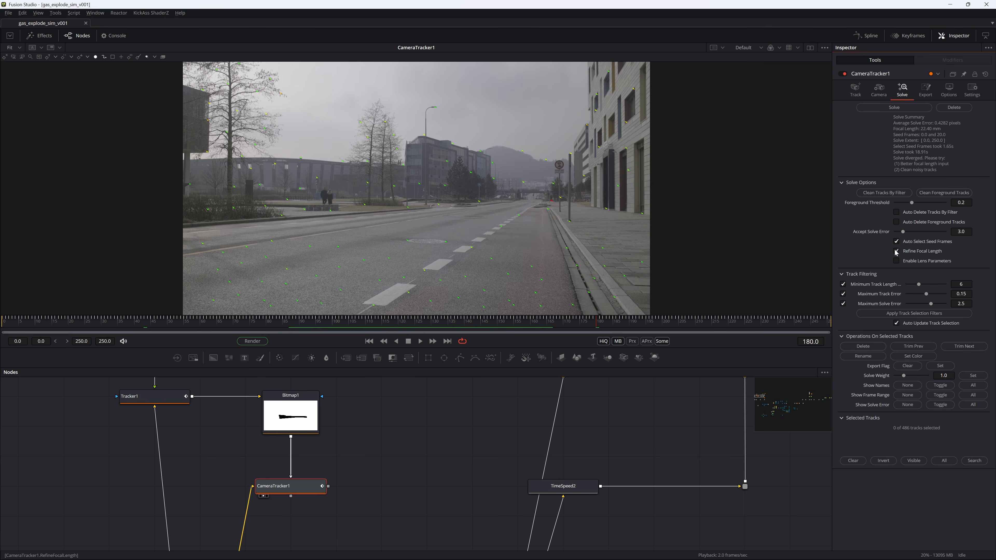
left_click(879, 109)
left_click(880, 108)
left_click(840, 187)
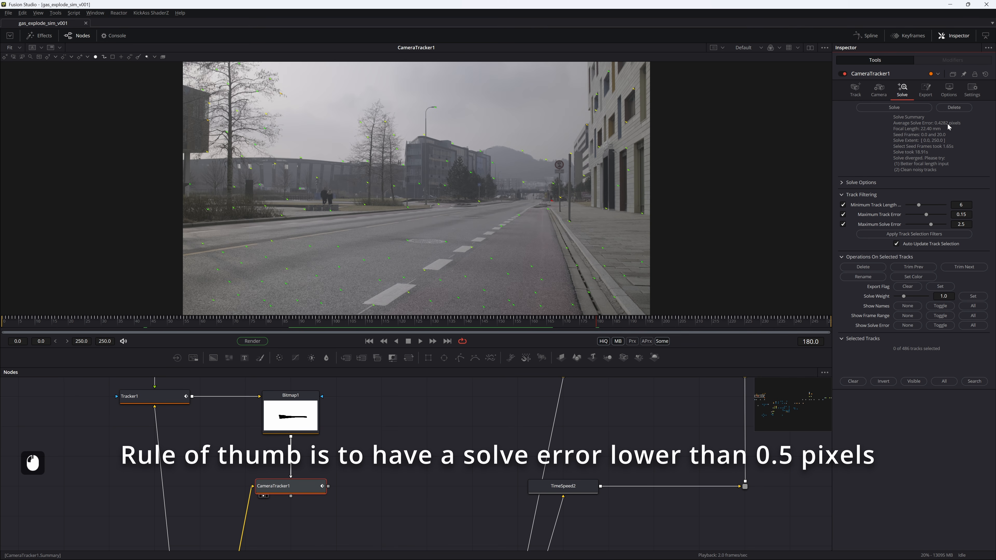
key("space")
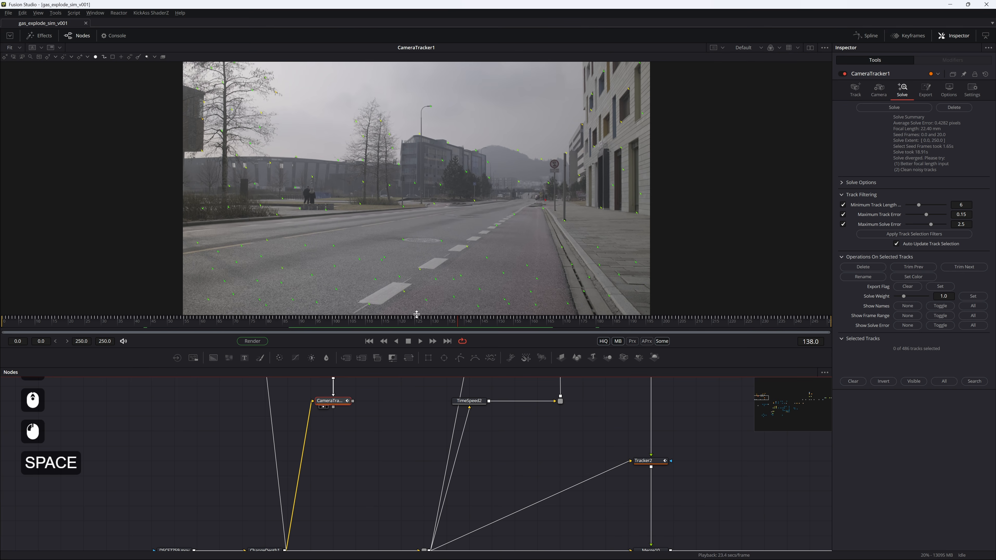
key("space")
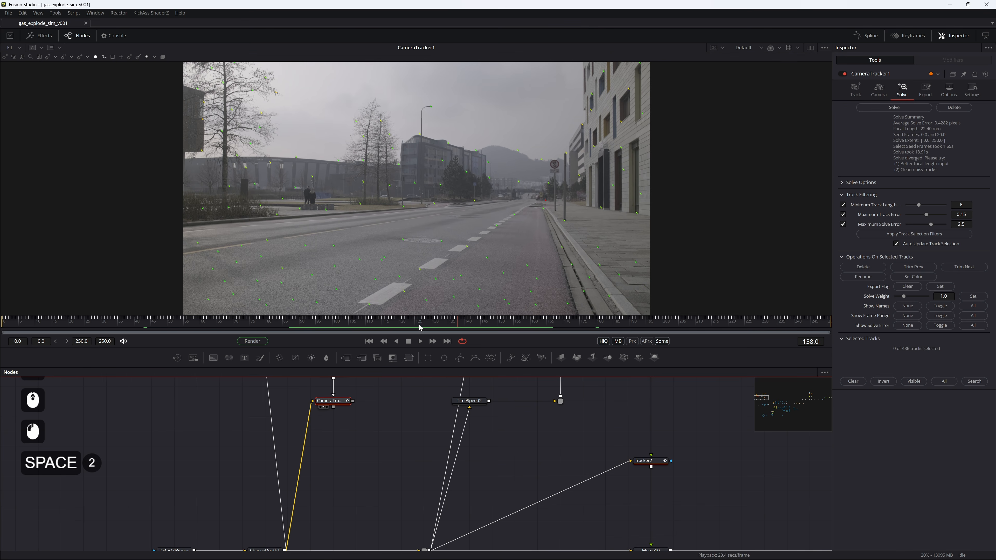
left_click(304, 334)
Save the composition and display the Støpejern FBX mesh with its motion path in 3D
left_click_drag(378, 455, 418, 354)
left_click_drag(355, 548, 383, 367)
scroll(351, 504, "down", 4)
left_click(351, 506)
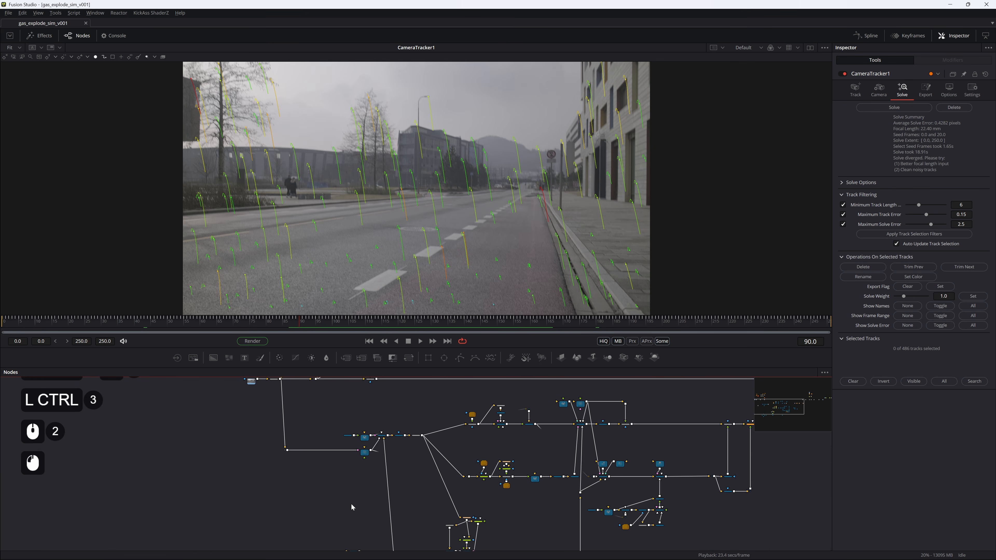
left_click(350, 510)
key("ctrl+s")
scroll(379, 503, "up", 5)
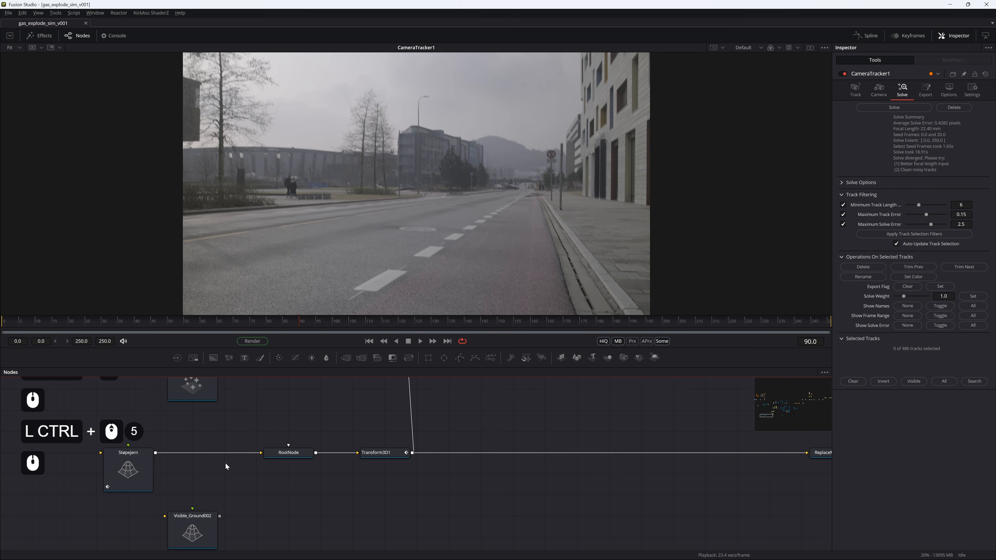
left_click(144, 465)
key("2")
left_click_drag(476, 202, 667, 160)
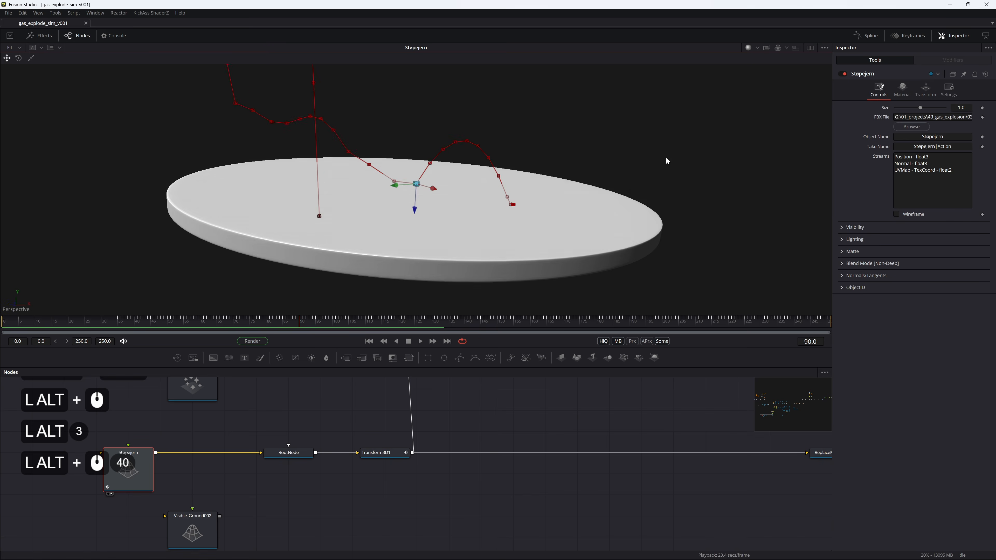
Go to frame 35 and play the Støpejern mesh animation along its full motion path
scroll(654, 172, "down", 2)
scroll(653, 172, "down", 3)
left_click(117, 324)
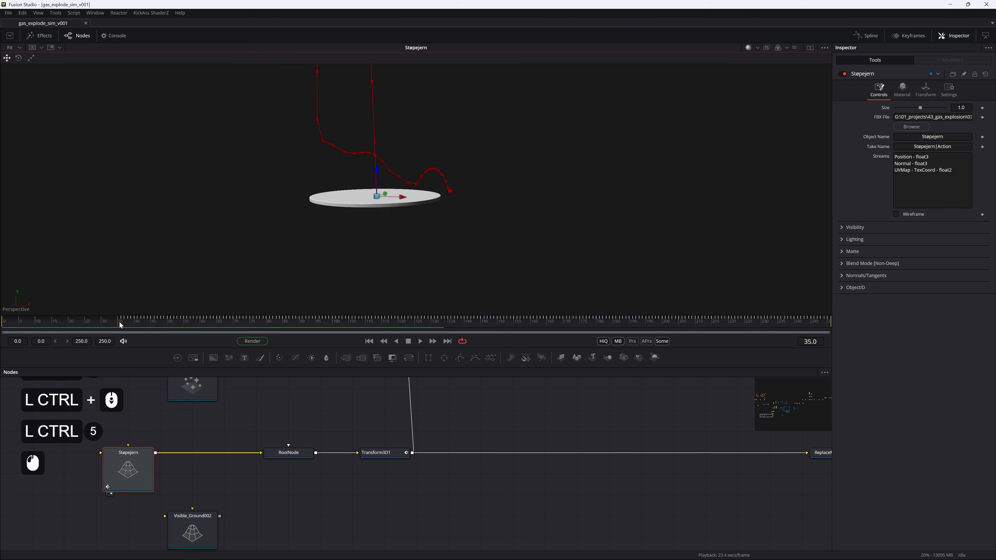
scroll(366, 227, "down", 4)
left_click_drag(499, 142, 507, 199)
key("space")
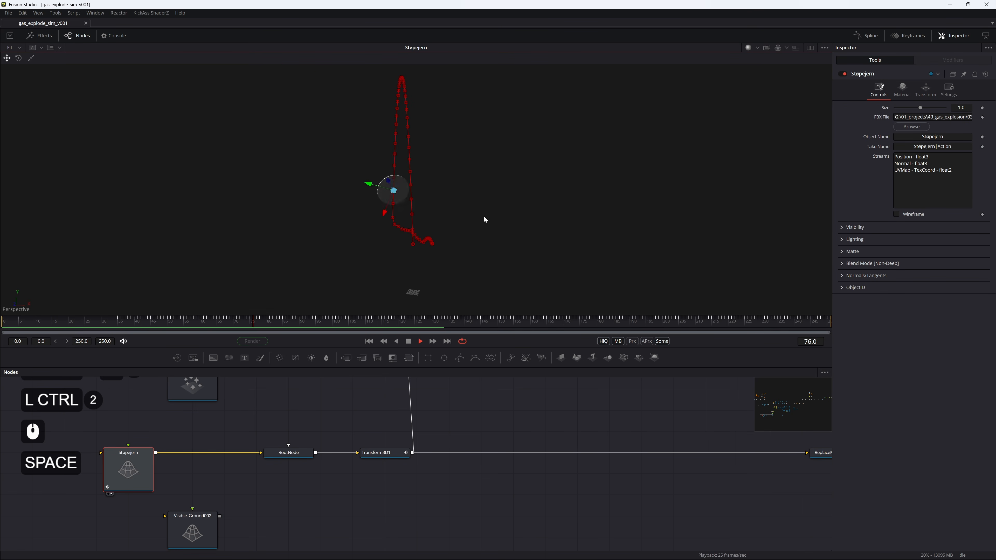
key("space")
Display the outputs of RootNode and Transform3D1 downstream of the Støpejern mesh
left_click(302, 455)
key("2")
left_click(364, 453)
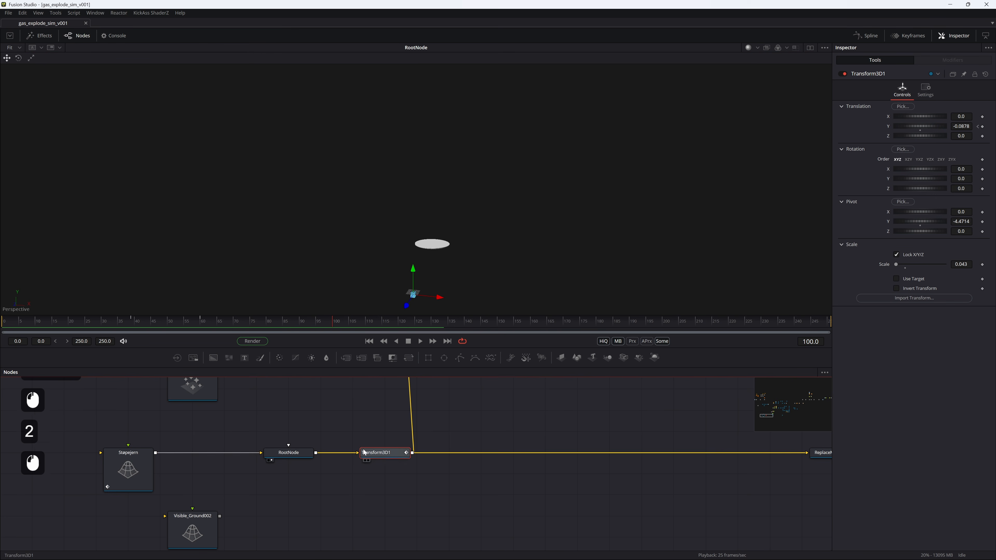
key("2")
Merge Visible_Ground002 with the Støpejern mesh ahead of RootNode and display the combined 3D scene
left_click_drag(364, 450, 359, 473)
left_click_drag(225, 519, 268, 480)
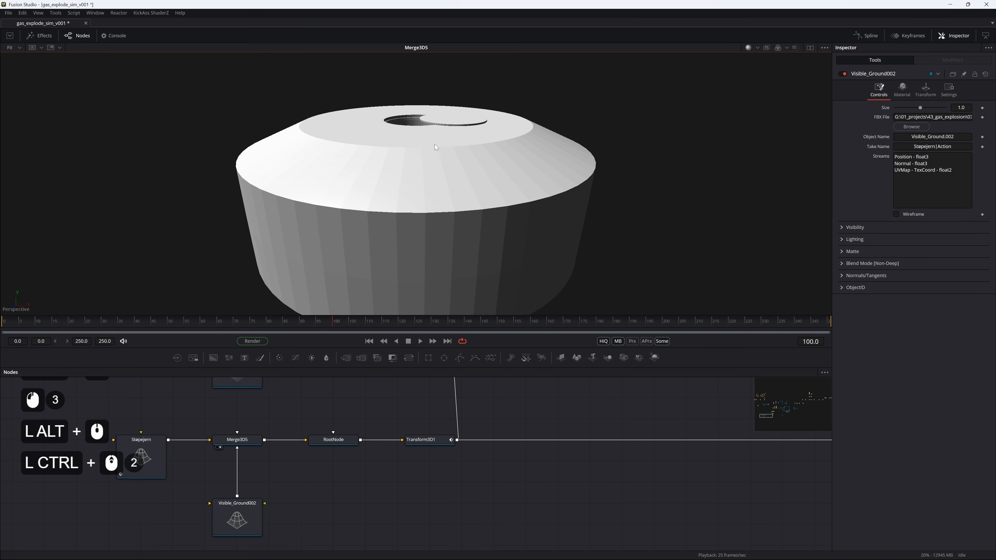
left_click_drag(435, 147, 376, 253)
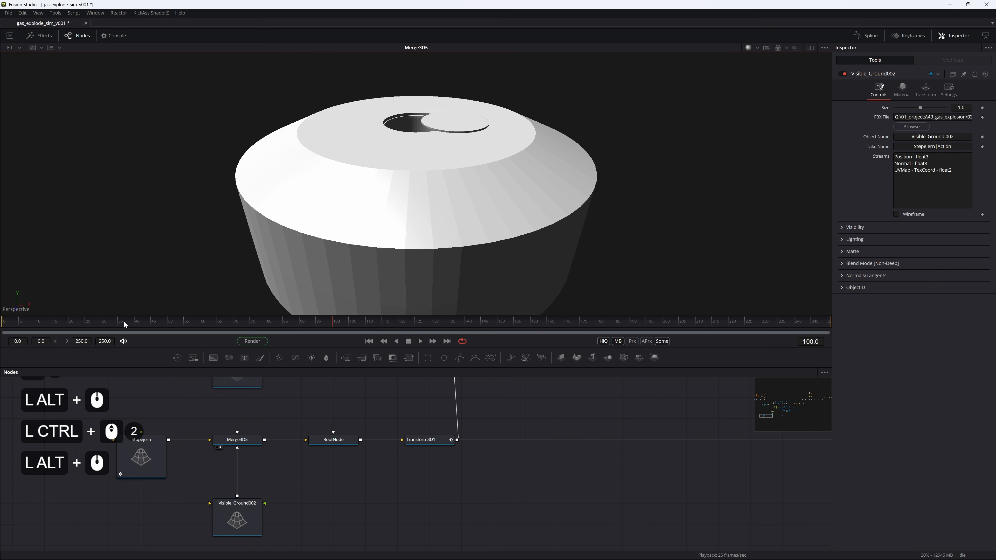
Play the merged ground and lid animation from frame 0 to watch the lid fly up
left_click_drag(124, 325, 2, 325)
key("space")
key("space")
left_click_drag(261, 429, 249, 455)
key("space")
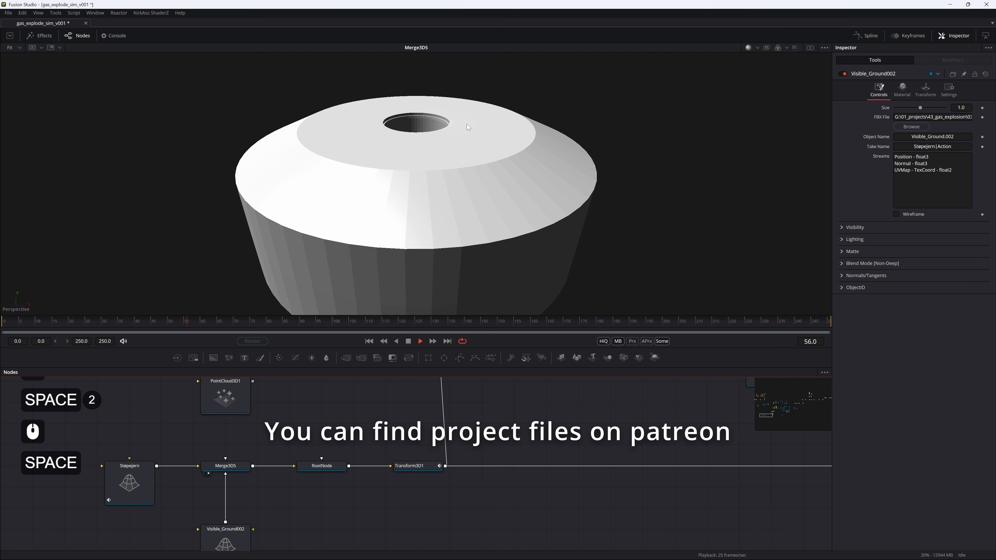
key("space")
scroll(472, 123, "down", 2)
left_click_drag(467, 96, 457, 109)
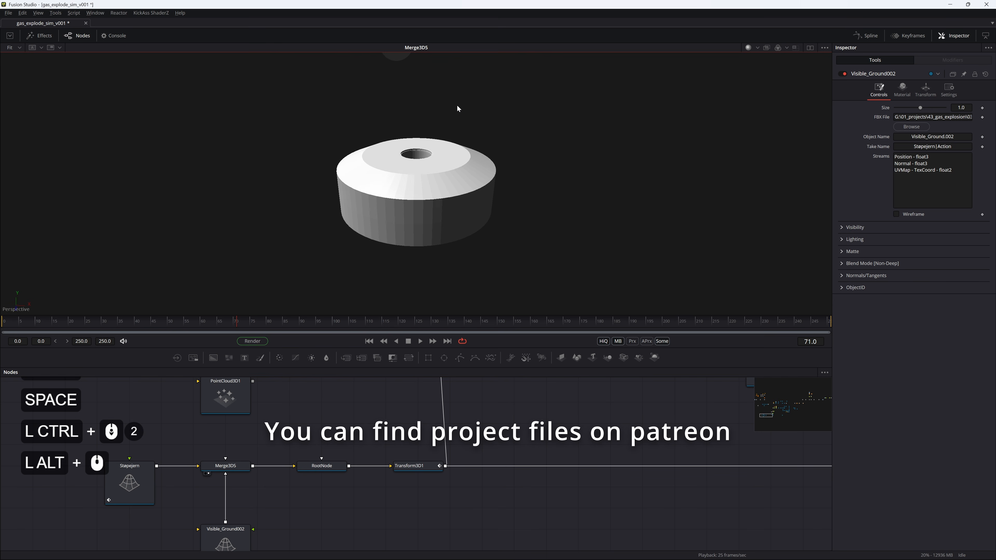
Play on until the lid lands and examine it beside the ground opening at frame 111
key("space")
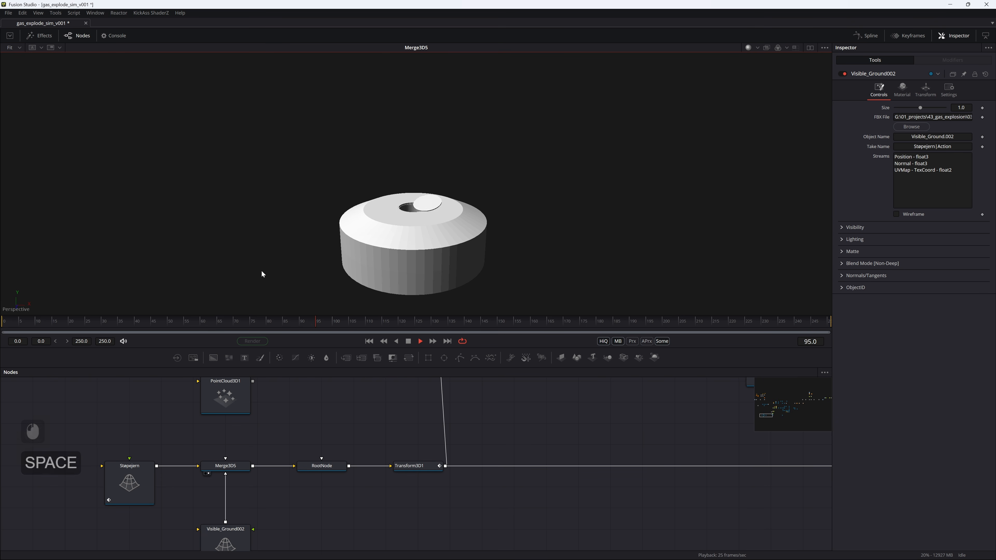
key("space")
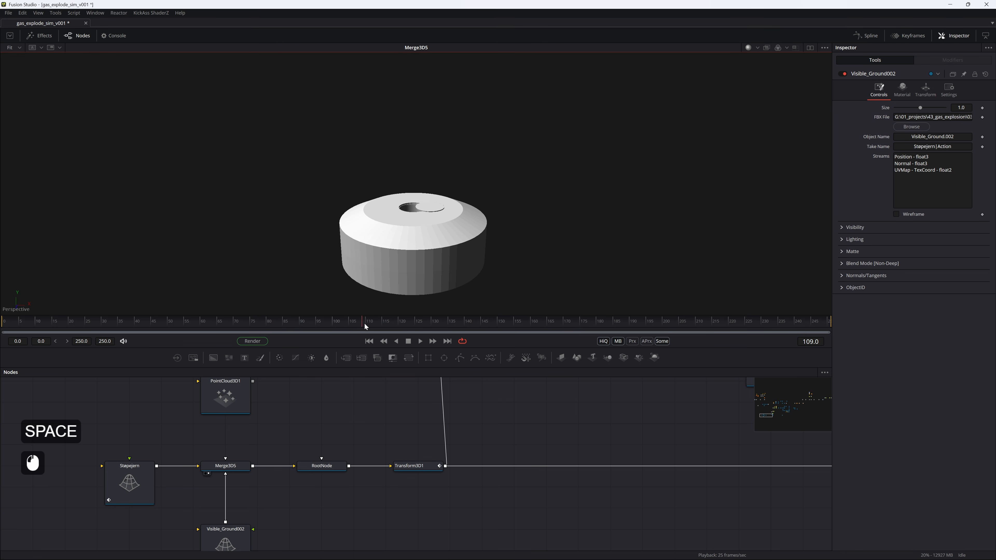
scroll(437, 216, "up", 2)
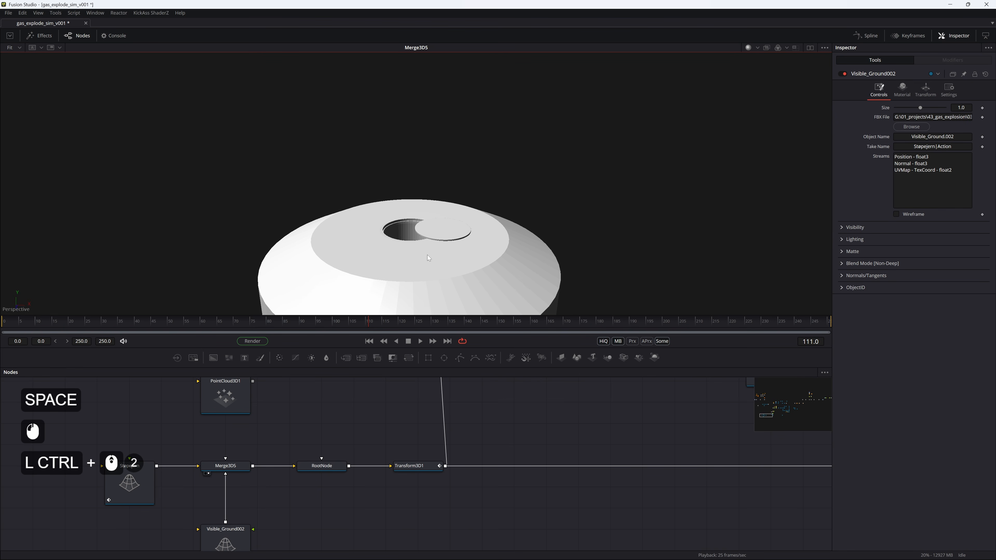
left_click_drag(391, 231, 418, 251)
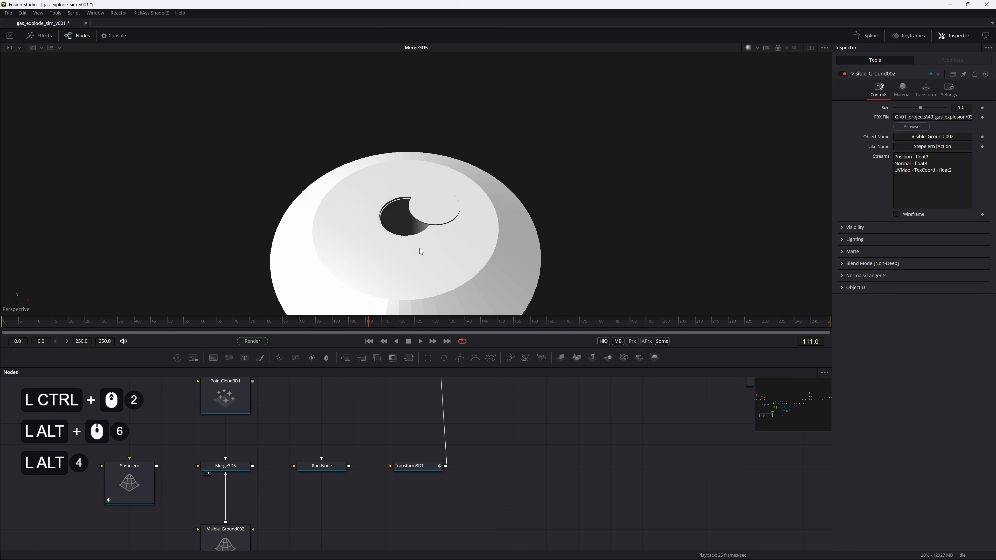
Disconnect Visible_Ground002 from Merge3D5 and display the output of RootNode
left_click(235, 480)
left_click_drag(227, 478, 251, 476)
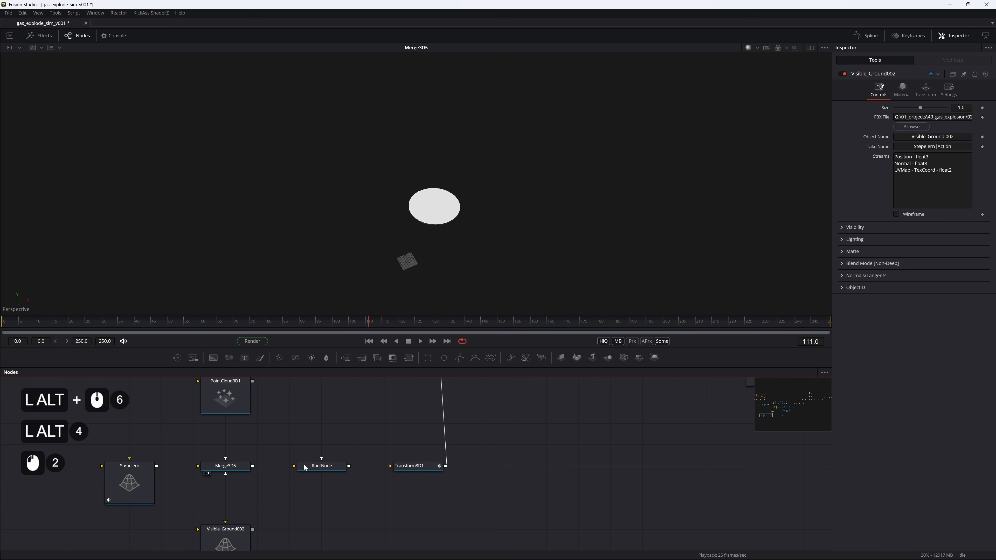
left_click(314, 466)
key("2")
Display the output of Transform3D1 and frame the scaled manhole lid in the 3D view
left_click(418, 467)
key("2")
left_click_drag(532, 408, 488, 447)
scroll(455, 460, "down", 2)
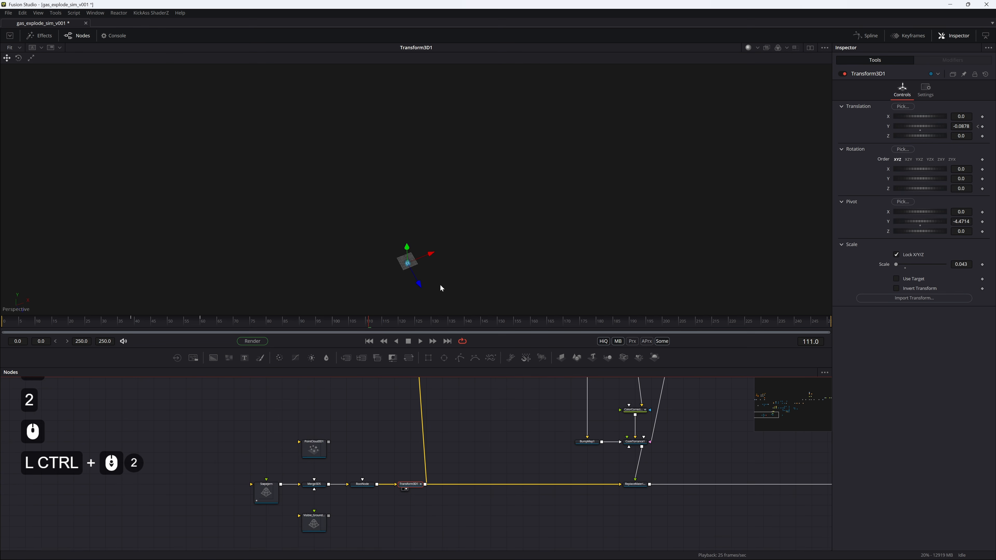
key("ctrl+f")
left_click_drag(487, 222, 495, 217)
scroll(553, 446, "up", 4)
Display Merge3D2 to view the lid together with the solved camera's image plane and the ground plane
left_click_drag(454, 521, 539, 508)
left_click(215, 500)
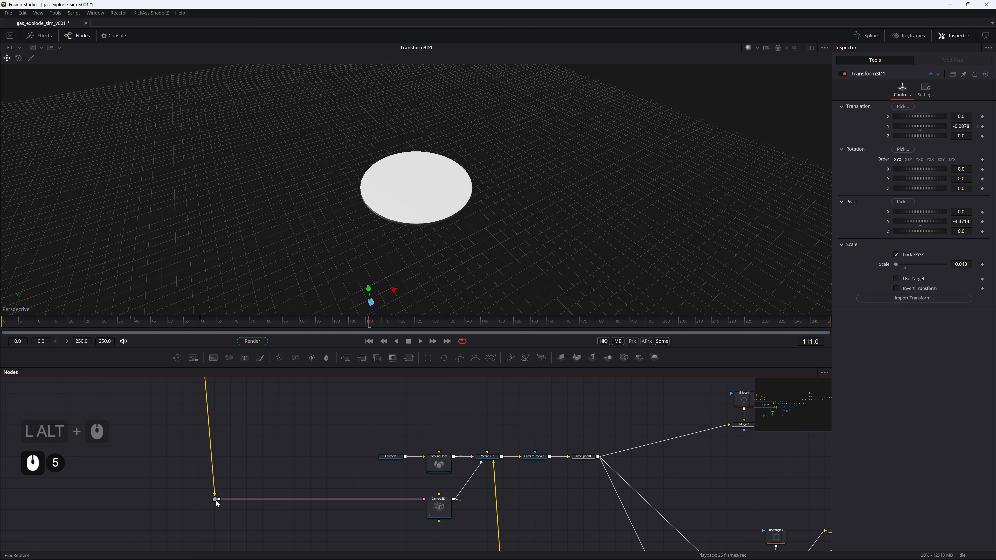
left_click(488, 457)
key("2")
left_click_drag(446, 188, 400, 164)
scroll(381, 174, "down", 4)
Check Camera3D1 and GroundPlane individually, then view the projected road and lid through Merge3D2 again
left_click(429, 509)
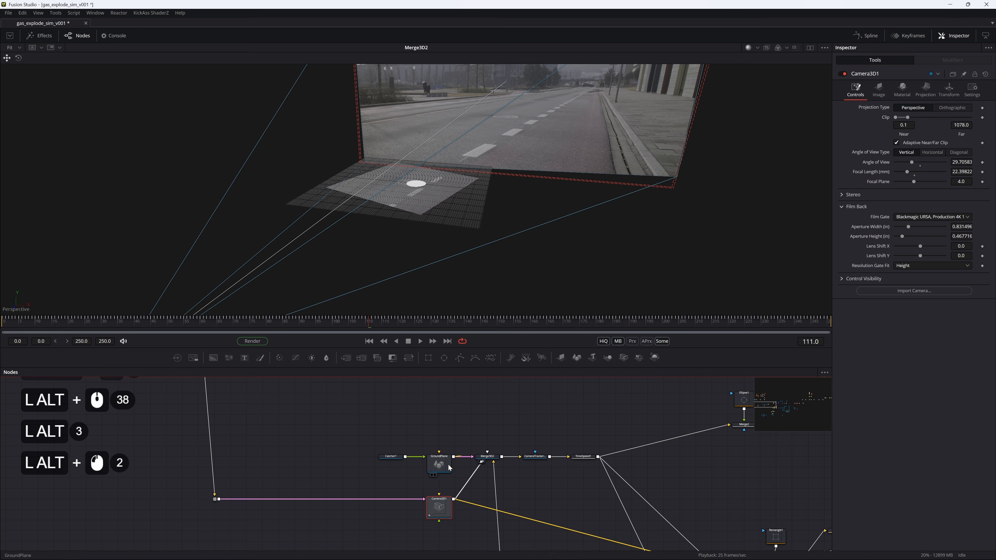
left_click(450, 468)
key("2")
left_click_drag(495, 456, 388, 448)
left_click(388, 447)
key("2")
left_click_drag(392, 237, 430, 230)
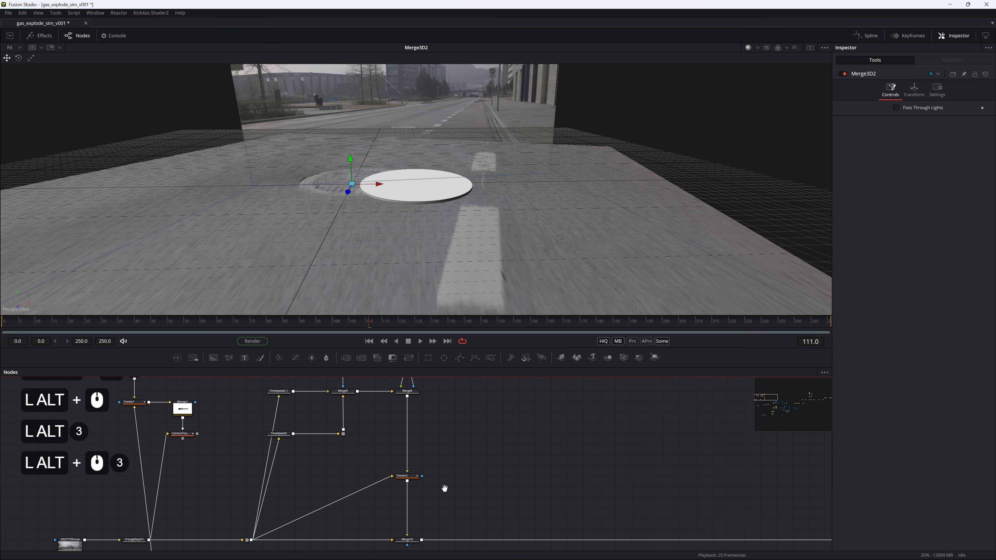
Bring the camera tracker's point cloud into Merge3D2 and view it with the projected ground plane
left_click_drag(340, 439, 461, 395)
left_click(320, 460)
left_click(922, 92)
left_click(882, 110)
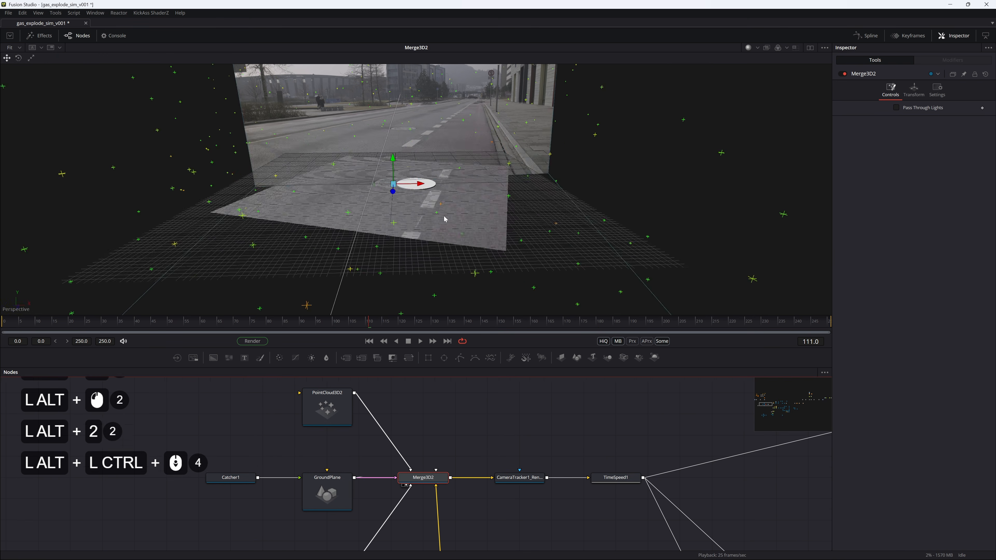
mouse_move(392, 188)
left_mouse_down()
mouse_move(296, 190)
mouse_move(376, 188)
left_mouse_up()
left_click(445, 455)
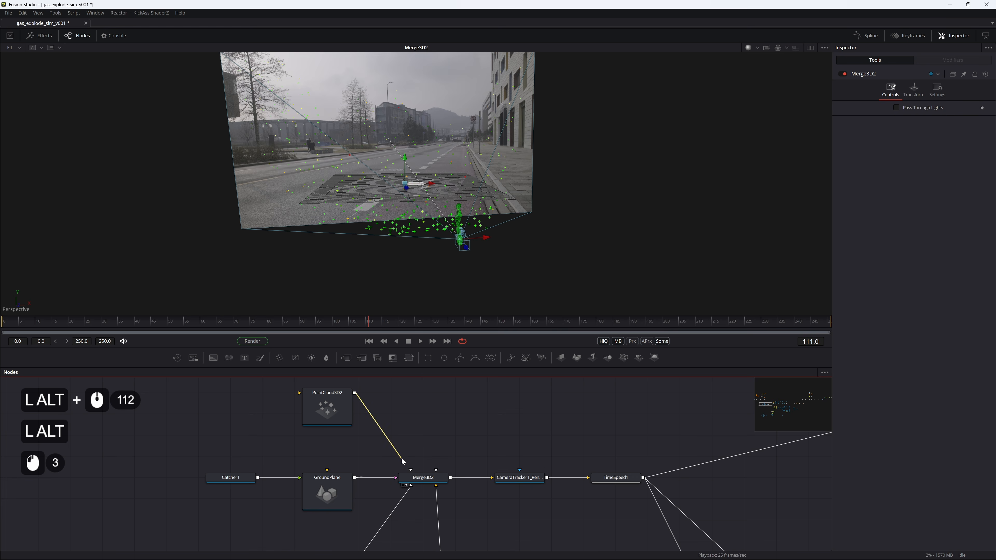
Disconnect PointCloud3D2 from Merge3D2 and view the lid beside the projected manhole
left_click_drag(402, 459, 402, 420)
left_click_drag(451, 172, 476, 235)
left_click(413, 206)
scroll(413, 206, "up", 4)
left_click_drag(413, 206, 400, 294)
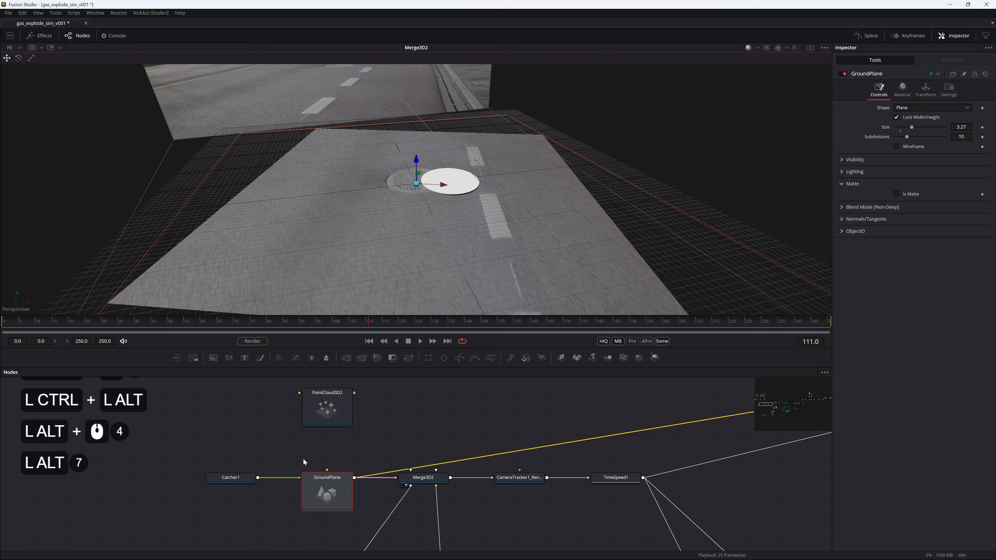
Examine the Catcher1 and Camera3D1 settings behind the road texture projected onto the ground plane
left_click_drag(348, 491, 287, 444)
left_click(239, 412)
key("ctrl+z")
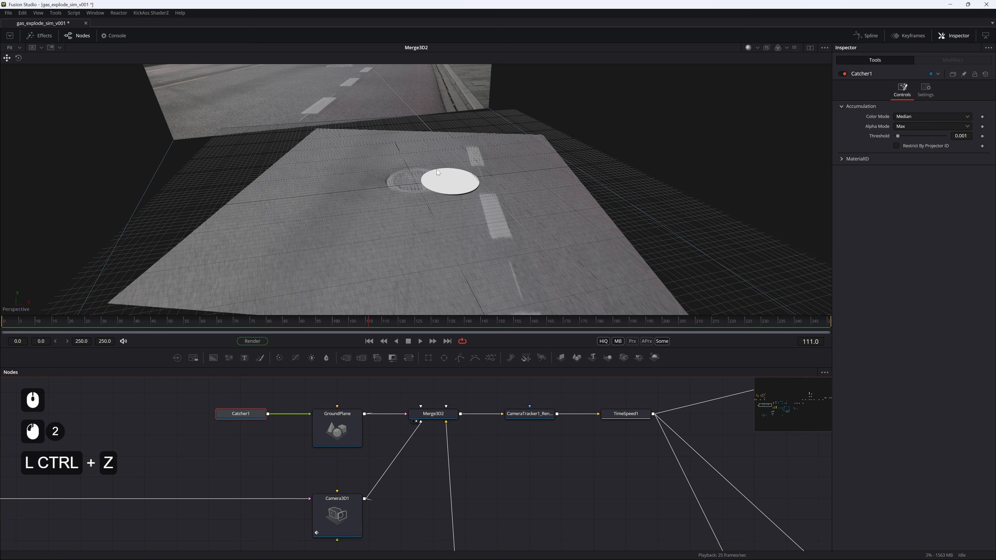
left_click_drag(437, 172, 399, 158)
left_click(329, 510)
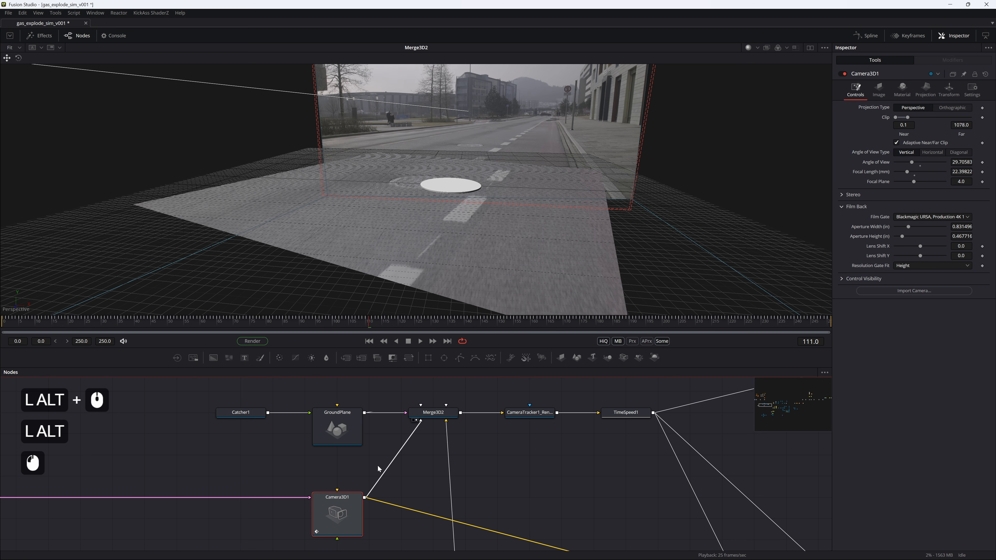
Display the flattened road texture from CameraTracker1_Renderer and briefly play it
left_click(446, 417)
left_click(527, 412)
key("2")
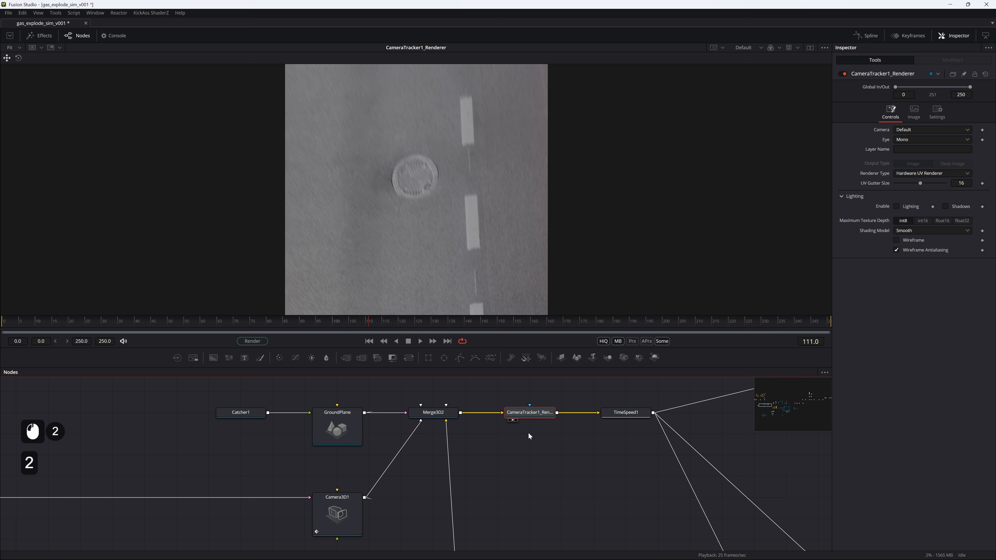
key("space")
key("space")
Save the composition, go back to frame 4 and play the CameraTracker1_Renderer output
left_click(262, 322)
key("ctrl+s")
left_click_drag(259, 322, 15, 332)
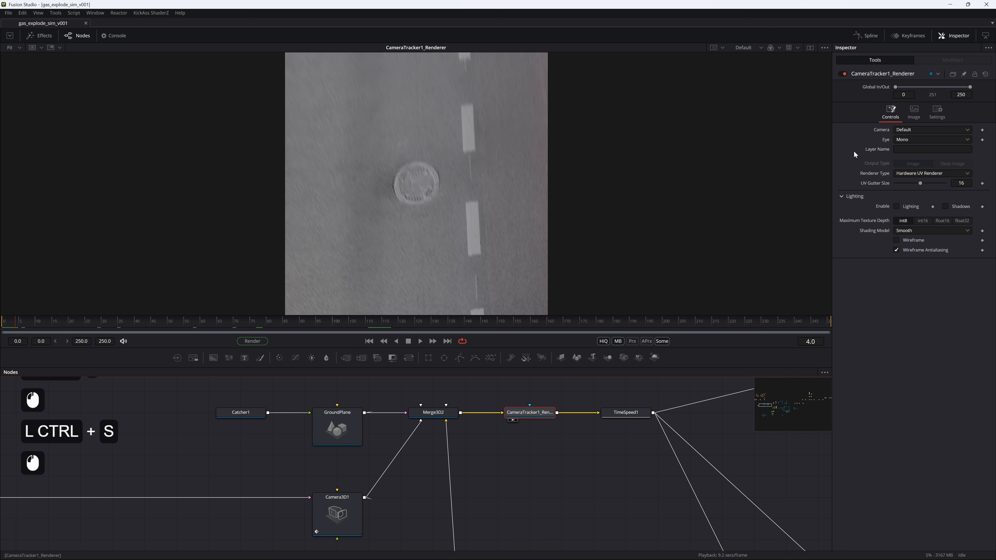
key("space")
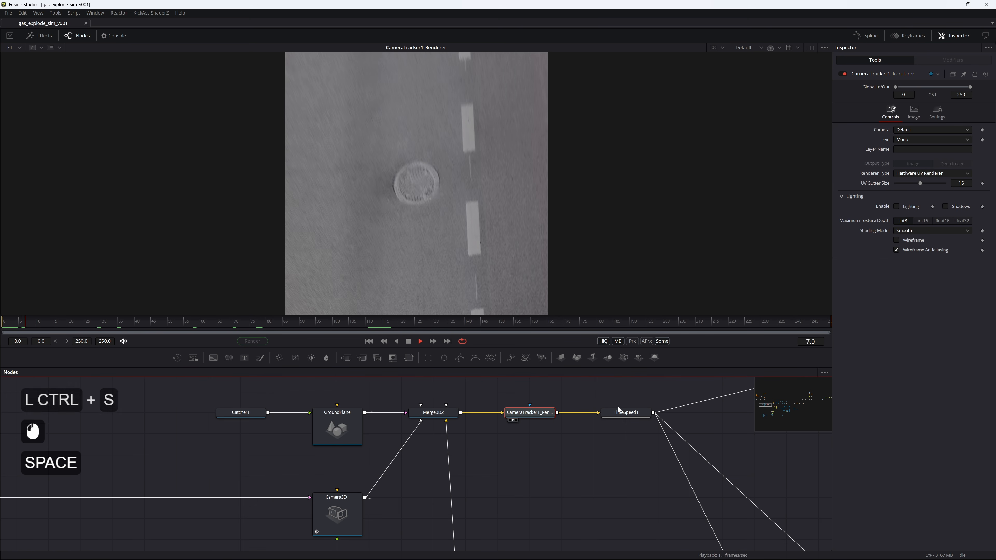
key("space")
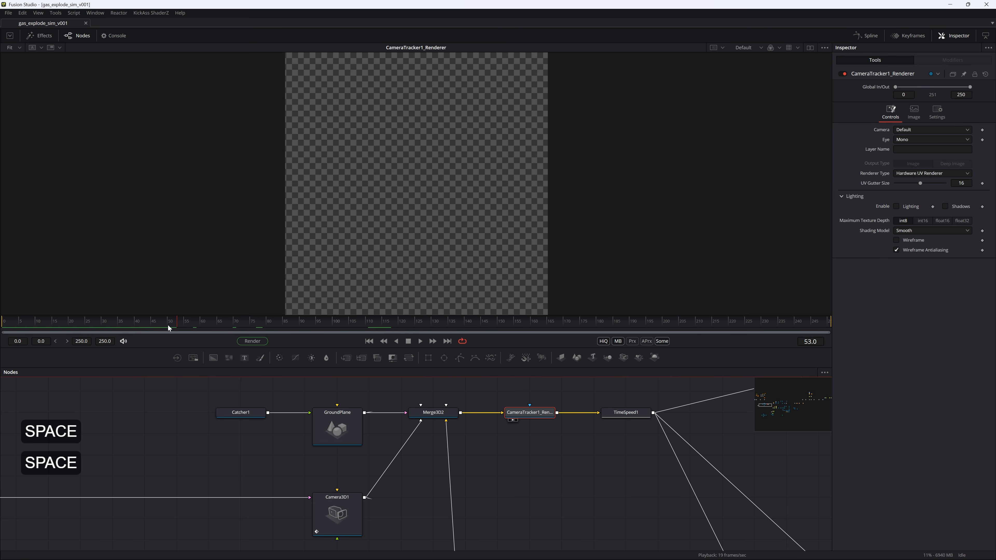
Display the frozen road texture from TimeSpeed1 and save the composition
left_click(615, 414)
left_click_drag(608, 423, 318, 444)
key("2")
key("ctrl+s")
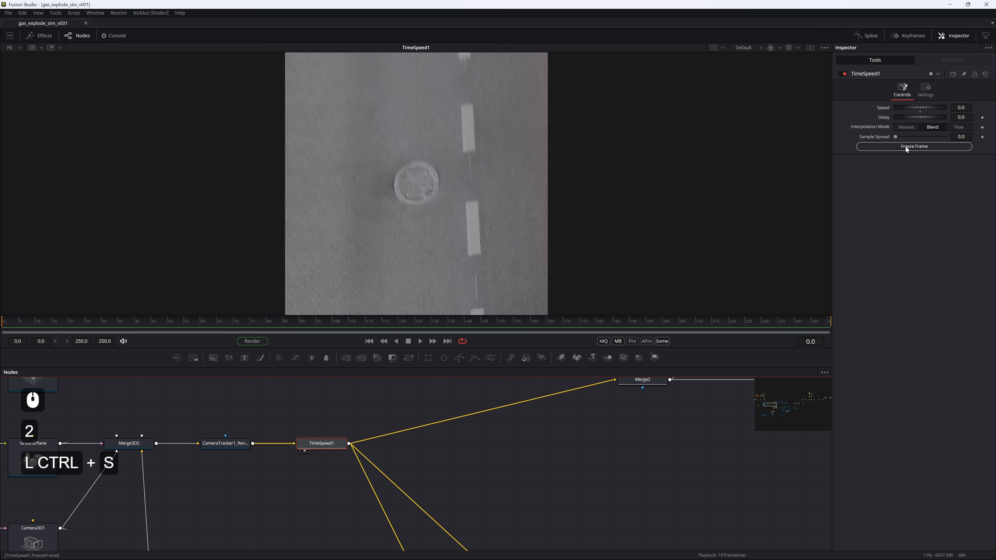
Play and scrub the TimeSpeed1 output to check its freeze frame, saving the composition again
key("space")
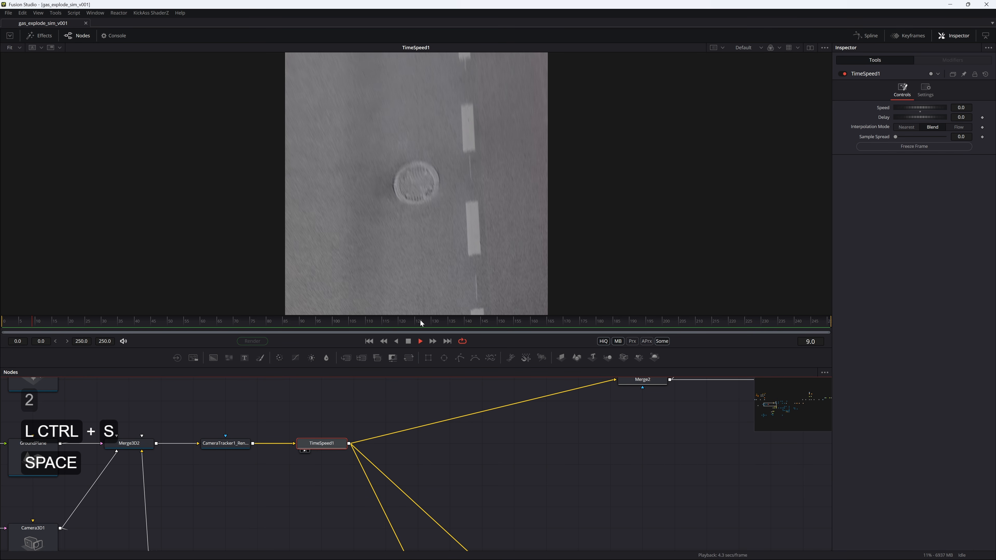
key("space")
key("ctrl+s")
left_click_drag(276, 324, 294, 324)
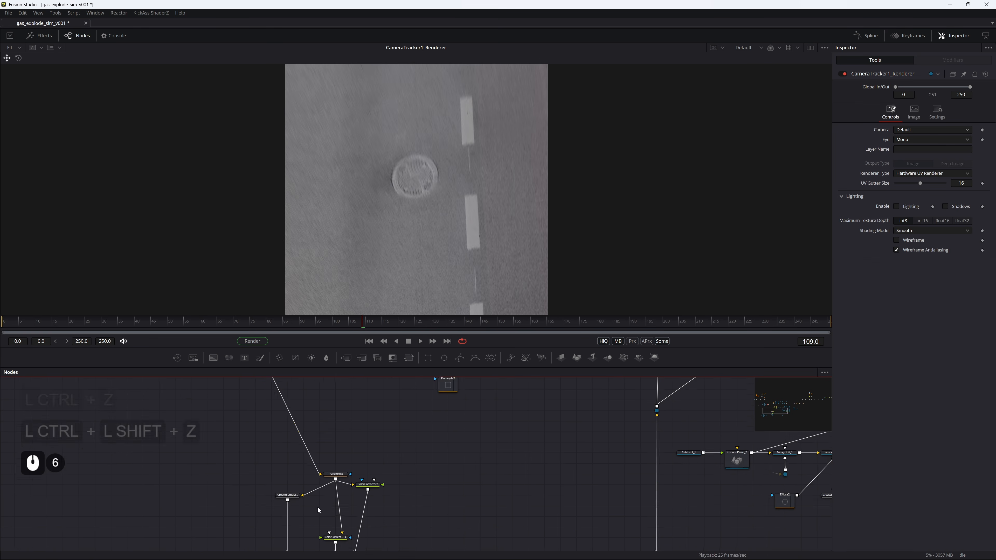
Display TimeSpeed1 and its enlarged manhole crop in Transform2
left_click_drag(281, 383, 356, 344)
left_click(243, 408)
key("2")
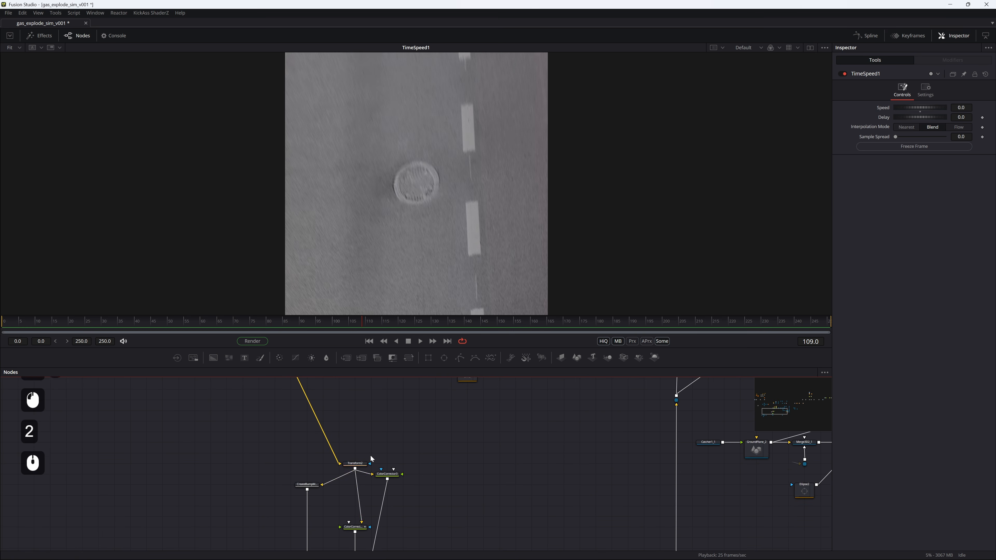
left_click(363, 465)
key("2")
scroll(411, 246, "down", 1)
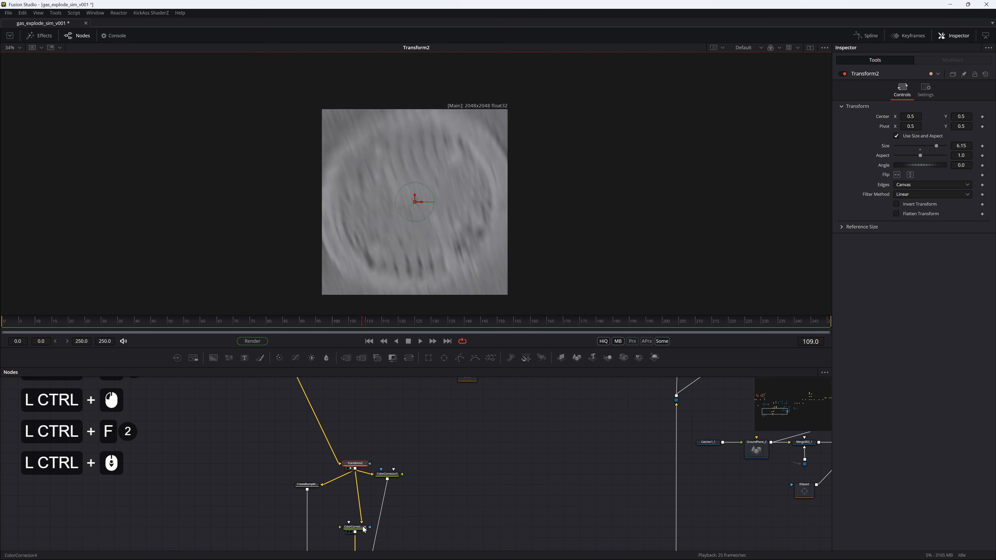
Display the ColorCorrector4 texture and the CookTorrance1 material it feeds
left_click(364, 530)
key("2")
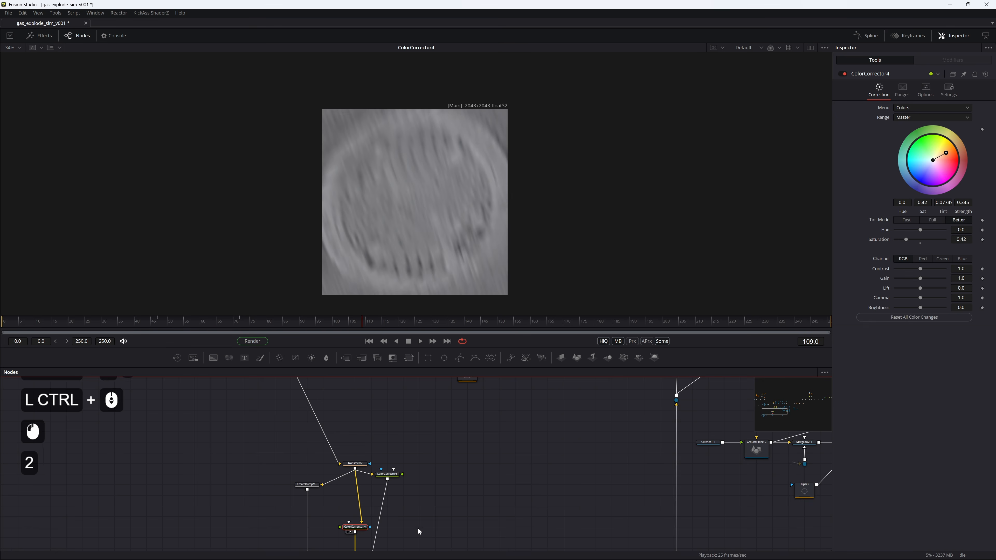
left_click_drag(416, 529, 423, 413)
left_click(364, 443)
key("2")
Return to the Transform2 output to view the source manhole texture
left_click_drag(339, 425, 357, 509)
left_click(376, 434)
key("2")
scroll(414, 192, "down", 1)
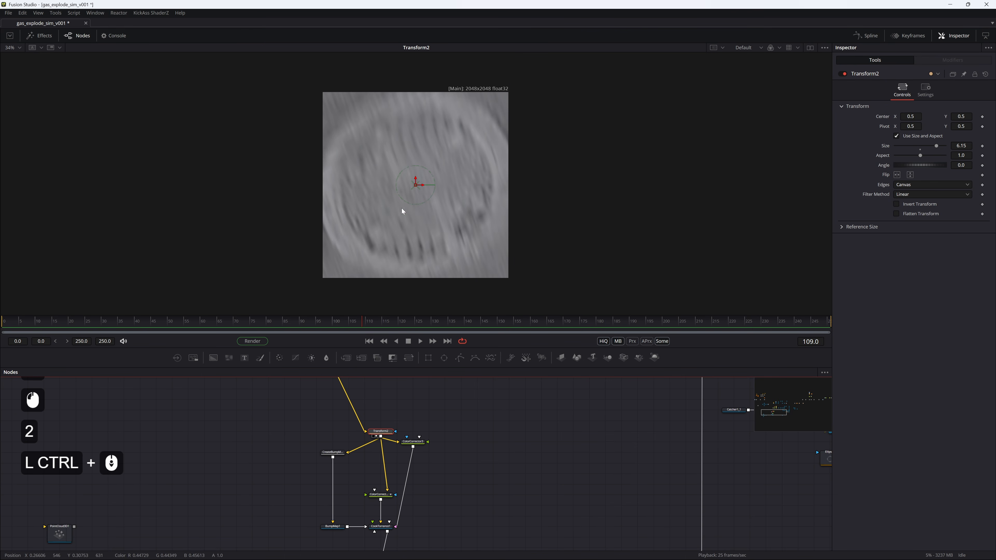
Go to frame 0, display ColorCorrector3 and move its node slightly away from Transform2
left_click_drag(150, 317, 1, 327)
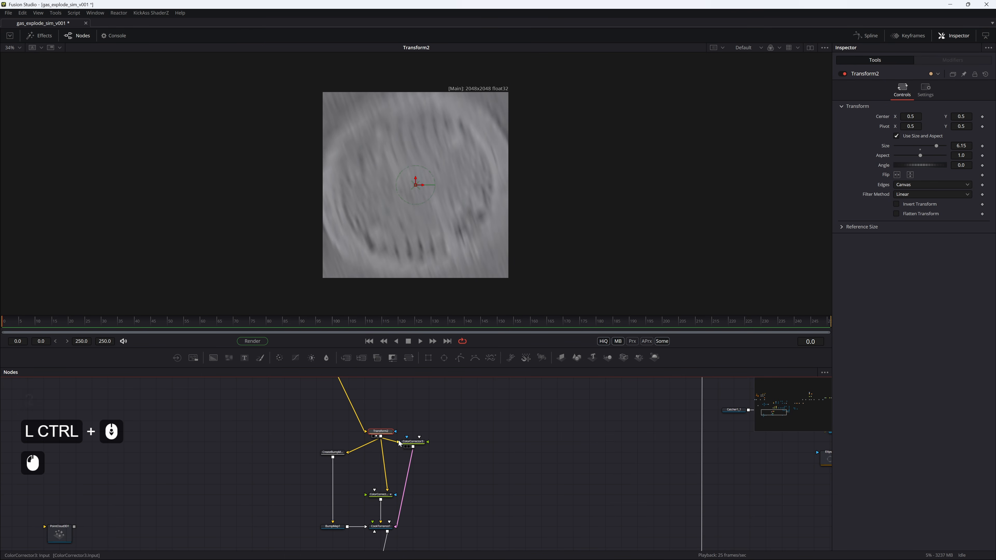
left_click(407, 443)
key("2")
left_click_drag(412, 442, 428, 442)
Display the CreateBumpMap1 texture and follow it through BumpMap1 to the CookTorrance1 material
left_click(333, 453)
key("2")
left_click(331, 527)
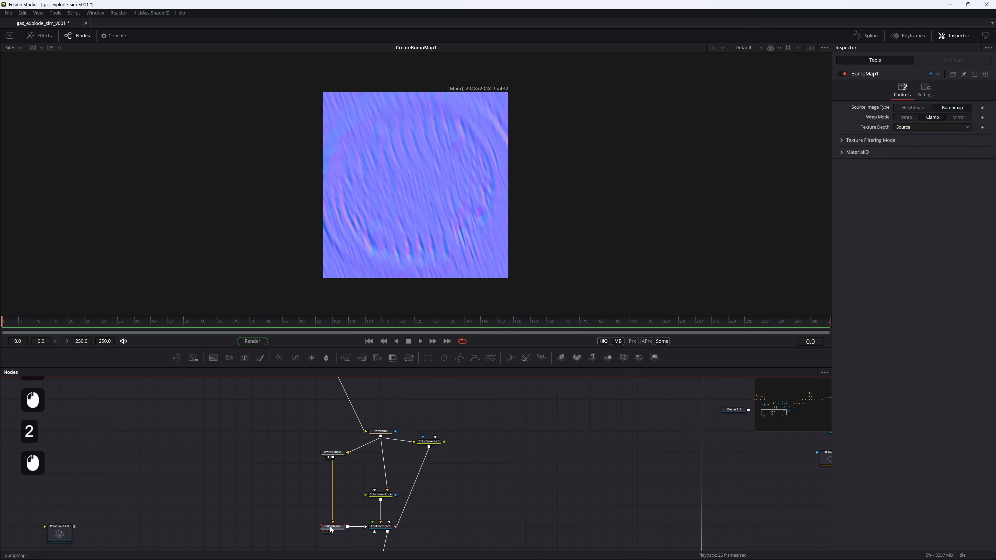
key("2")
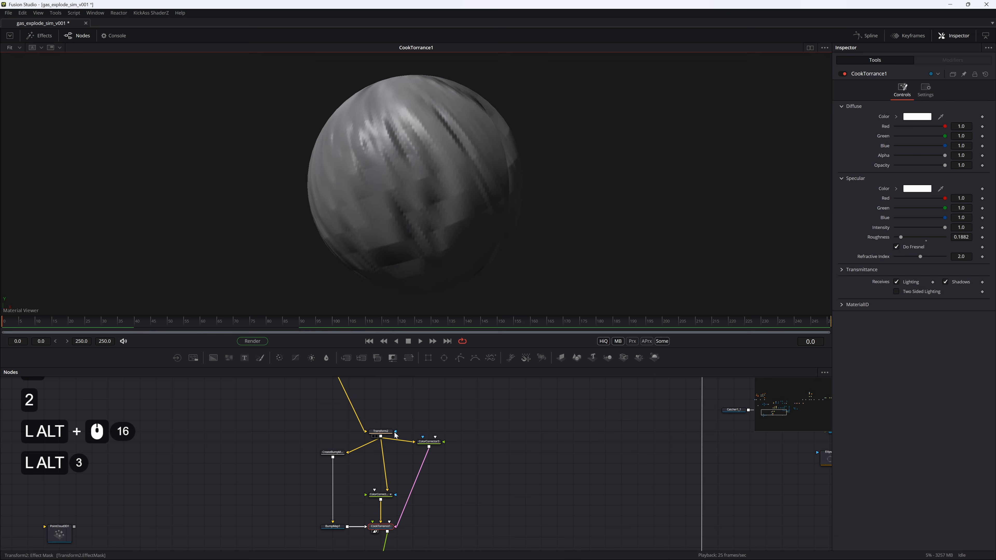
Compare the outputs of Transform2, CreateBumpMap1 and ColorCorrector3, ending on Transform2
left_click(385, 432)
key("2")
left_click(329, 454)
key("2")
left_click(429, 441)
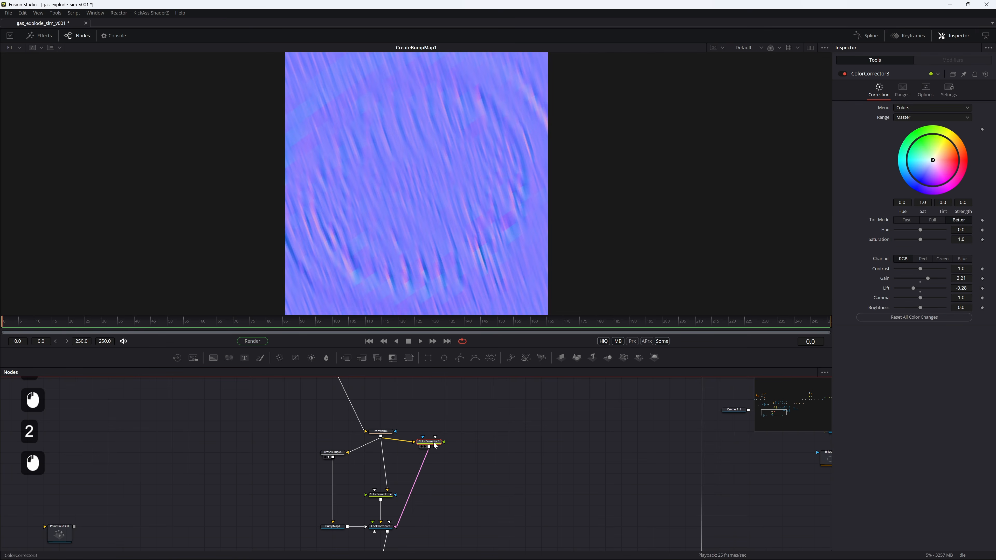
key("2")
left_click(380, 436)
key("2")
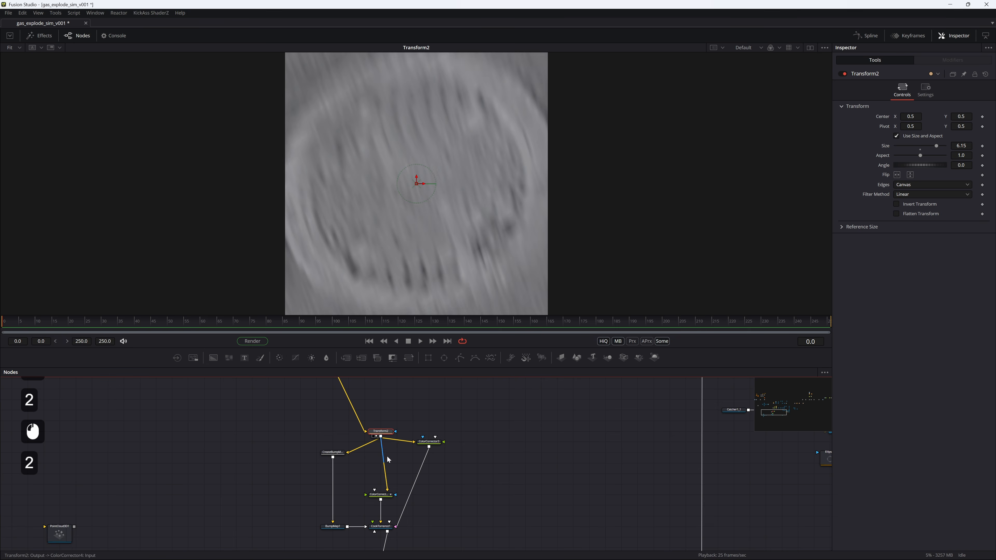
Display ColorCorrector4 and view the resulting lid material
left_click(387, 496)
key("2")
left_click_drag(373, 157, 172, 146)
Display the untextured lid from Transform3D1, followed by the textured lid from ReplaceMaterial3D1
left_click_drag(363, 437, 364, 292)
left_click(382, 424)
left_click(159, 425)
key("2")
middle_click(418, 270)
left_click(411, 424)
key("2")
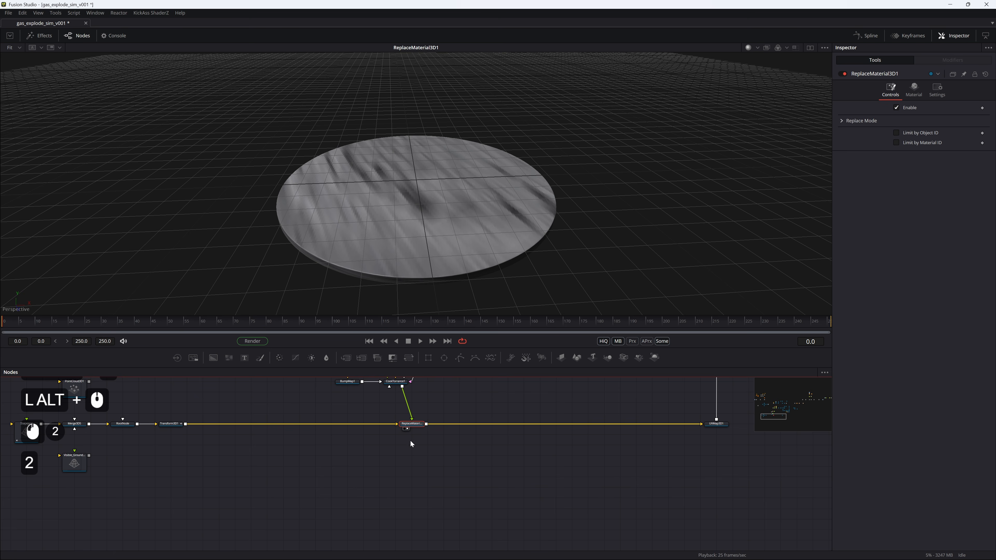
Display the lid with planar UV mapping from UVMap3D1 and save the composition
left_click_drag(422, 206, 203, 240)
left_click_drag(710, 439, 534, 473)
left_click(540, 460)
left_click_drag(422, 188, 472, 130)
key("2")
scroll(450, 203, "down", 4)
scroll(420, 196, "up", 3)
key("ctrl+alt+s")
Save the composition again and display the original street footage from Loader1
left_click(586, 386, "alt")
left_click_drag(586, 387, 443, 534)
left_click_drag(448, 392, 473, 496)
key("ctrl+alt+s")
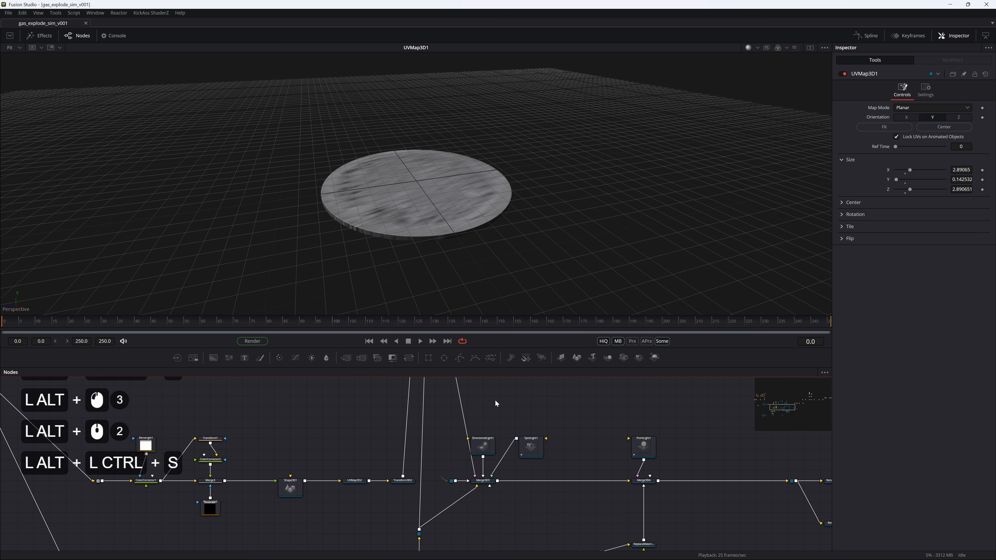
left_click_drag(371, 487, 371, 453)
left_click_drag(298, 533, 443, 375)
left_click_drag(284, 455, 594, 380)
left_click_drag(321, 475, 341, 550)
left_click_drag(354, 393, 385, 538)
left_click_drag(361, 432, 381, 540)
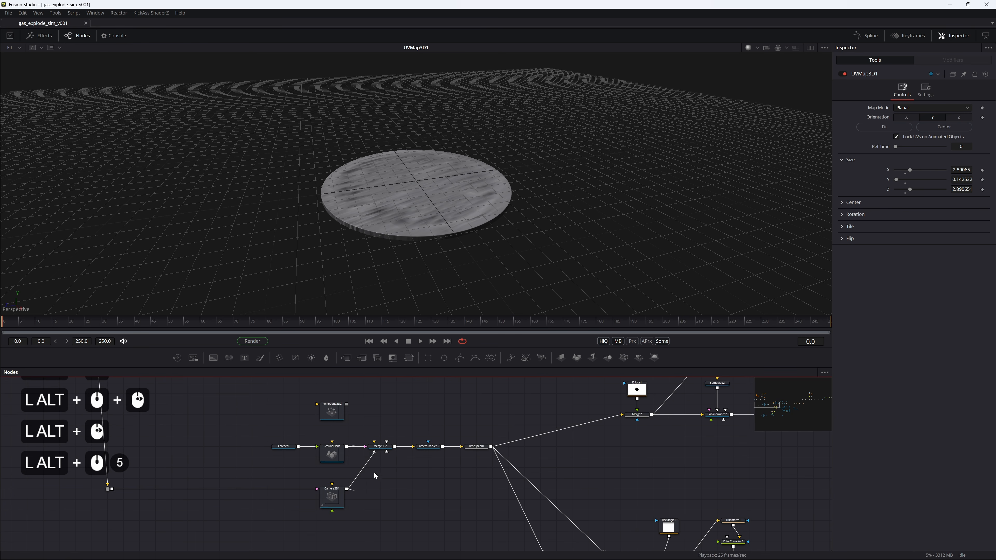
left_click_drag(381, 453, 397, 552)
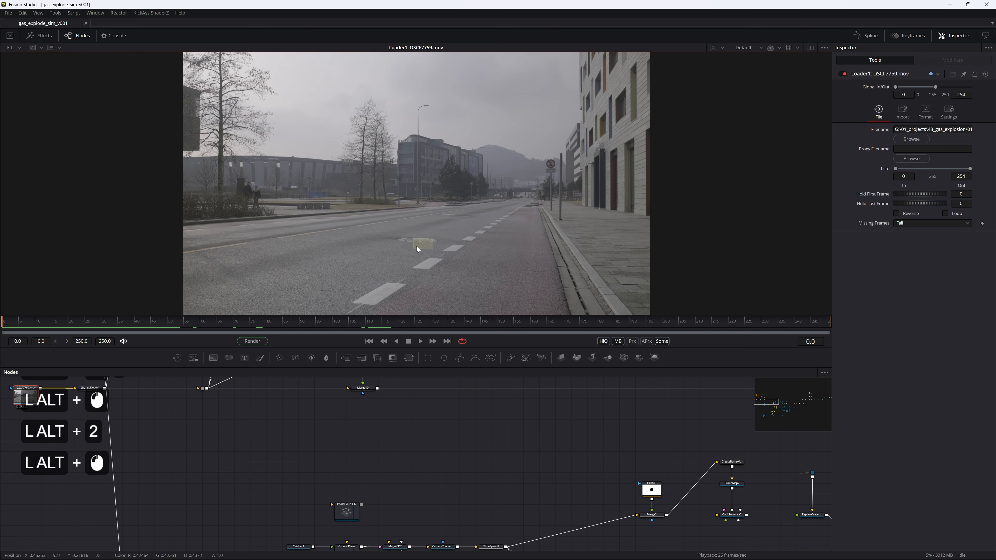
Examine the manhole lid's texture detail up close in DSCF7759.mov, then fit the whole frame in view
scroll(415, 244, "up", 10)
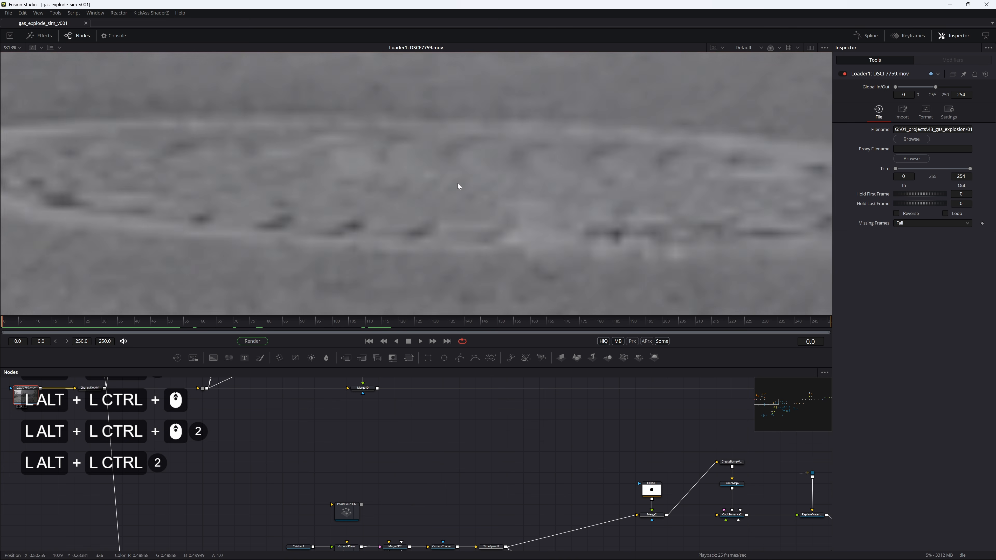
scroll(540, 170, "down", 3)
left_click_drag(735, 158, 264, 234)
left_click(392, 230)
key("ctrl+f")
Locate the texture projection nodes and display the Merge3D2 scene with the camera and ground plane
left_click_drag(436, 471, 36, 389)
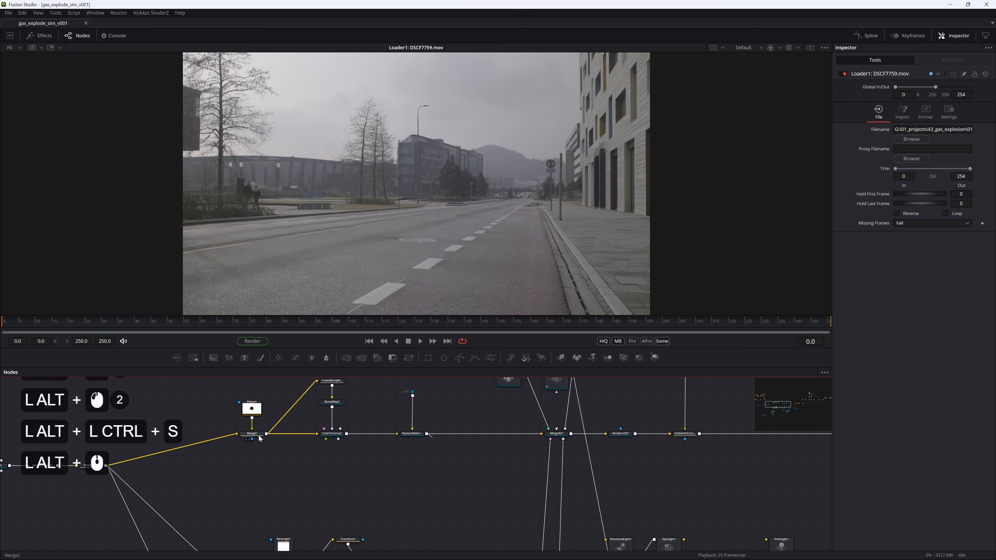
left_click(91, 466)
left_click_drag(95, 467, 361, 451)
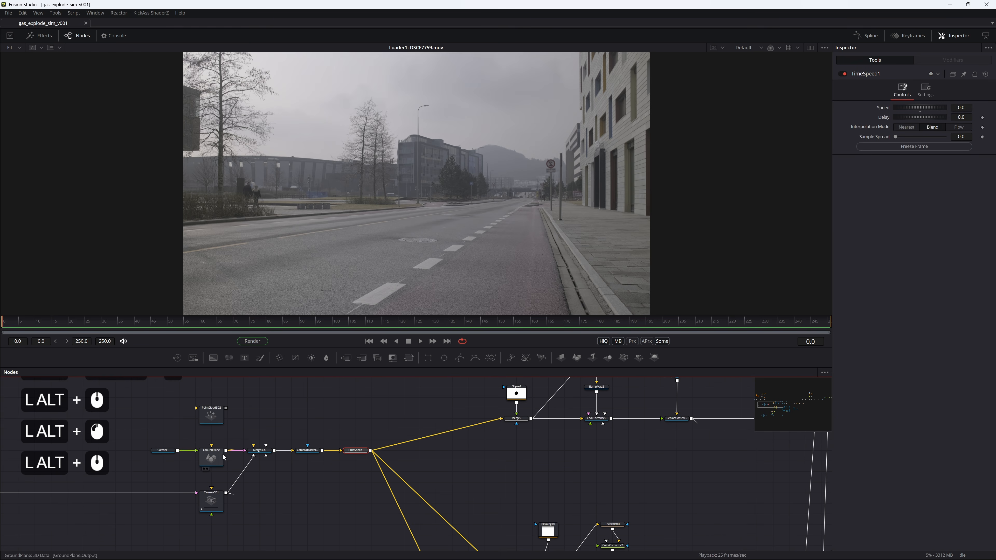
left_click(255, 452, "alt")
key("alt+2")
left_click_drag(397, 230, 502, 195)
scroll(437, 213, "down", 5)
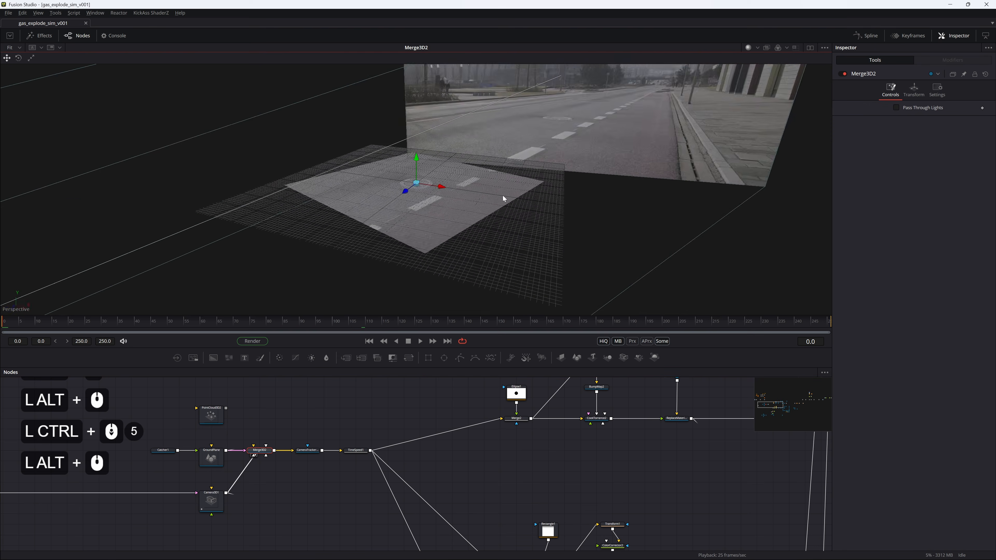
Switch from the Merge3D2 scene to the frozen top-down road texture in TimeSpeed1
key("2")
left_click(356, 451)
key("2")
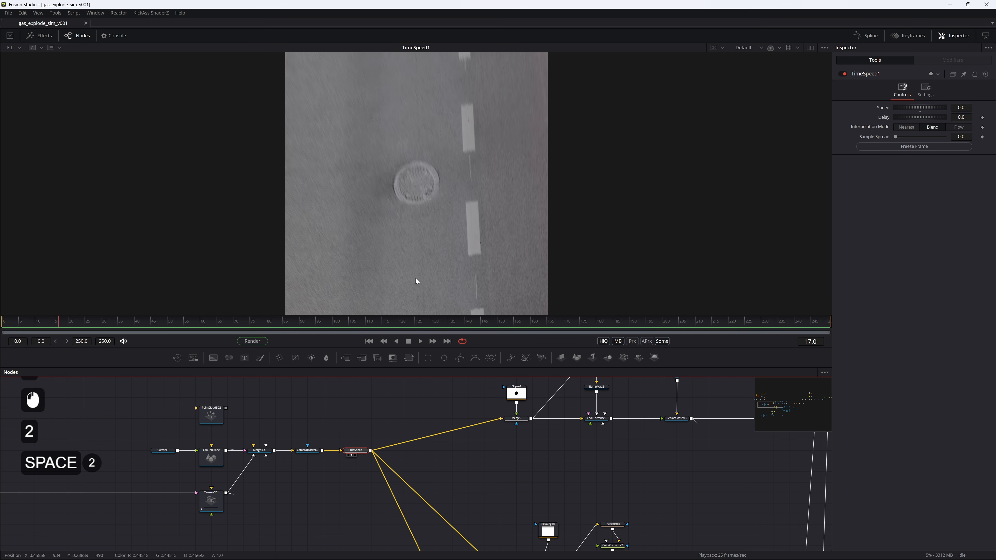
Display the Merge2 road texture and inspect the Ellipse1 mask that cuts out the manhole lid
left_click(525, 419)
left_click_drag(525, 419, 285, 473)
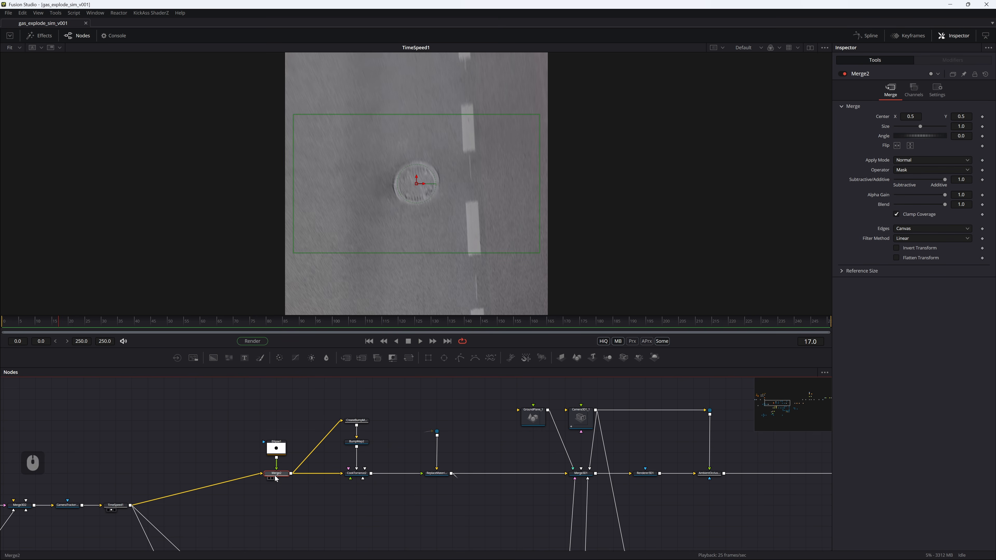
left_click(276, 447)
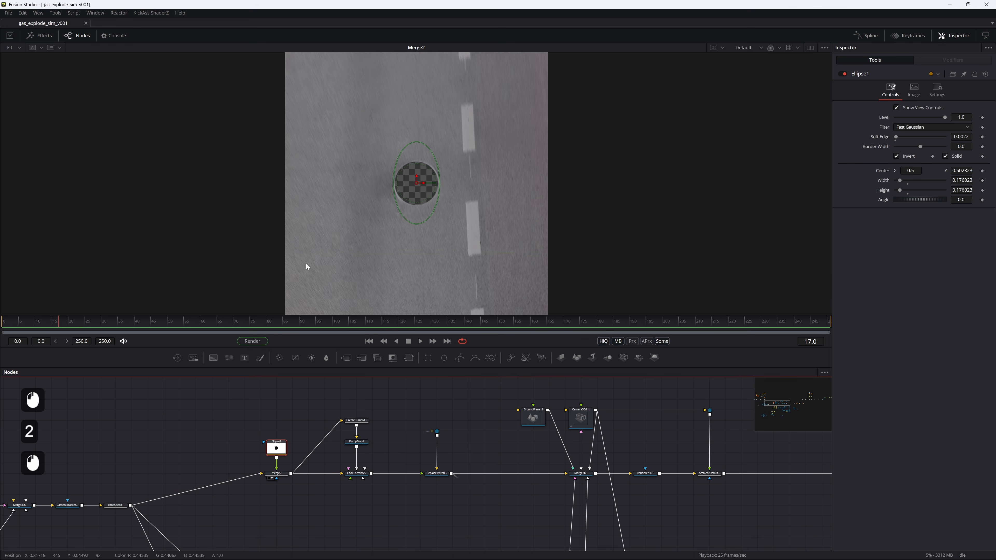
left_click(277, 473)
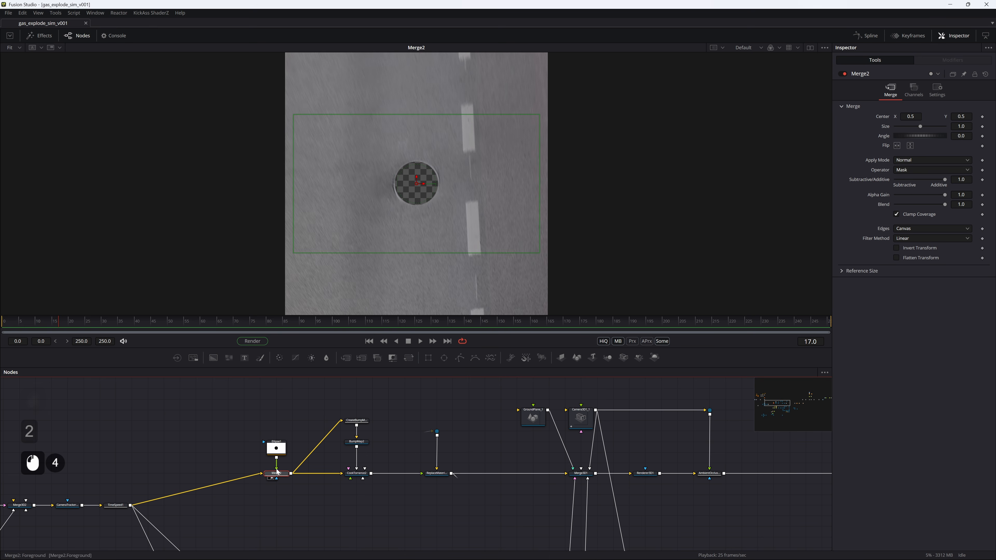
Compare the Ellipse1 mask with the Merge2 output and check the merge's Mask operator options
scroll(277, 451, "up", 2, "ctrl")
left_click(278, 451)
key("2")
left_click(280, 497)
key("2")
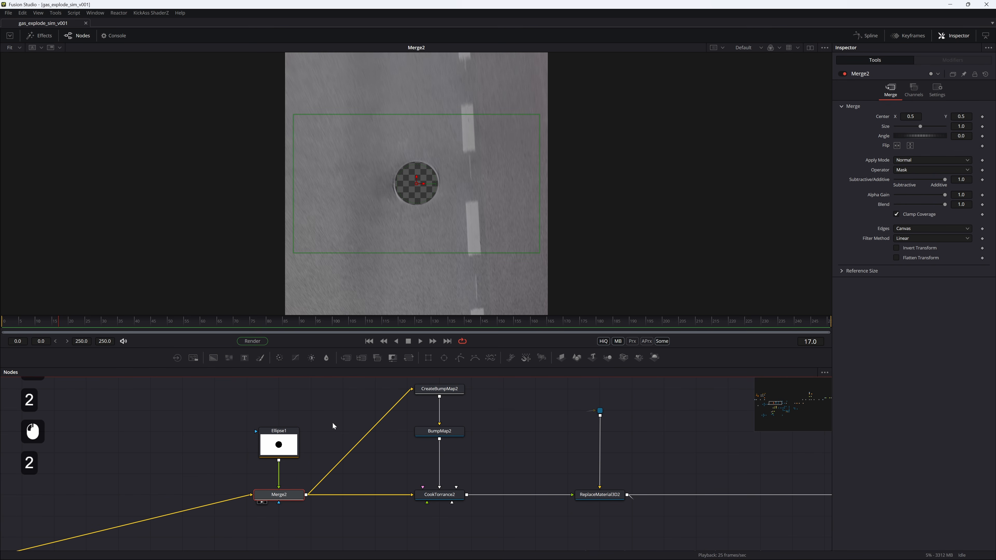
left_click(905, 169)
left_click(911, 170)
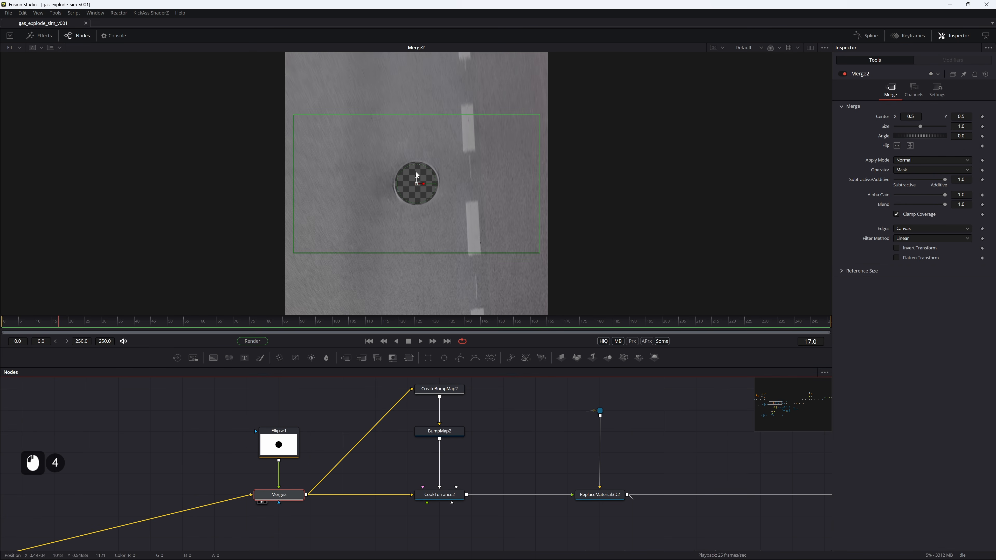
Display the road's bump map in CreateBumpMap2 and BumpMap2, then inspect the CookTorrance2 material
left_click(438, 389)
key("2")
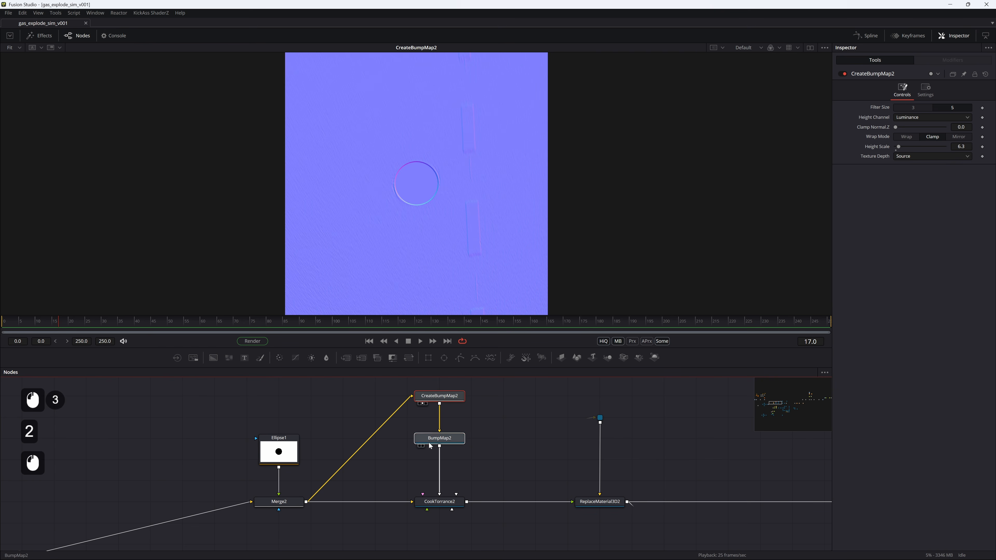
key("2")
left_click(439, 504)
key("2")
left_click_drag(411, 173, 317, 169)
Trace the GroundPlane input through PipeRouter3 and display the textured plane in ReplaceMaterial3D2
left_click_drag(598, 418, 437, 423)
left_click(439, 424)
scroll(290, 454, "down", 2)
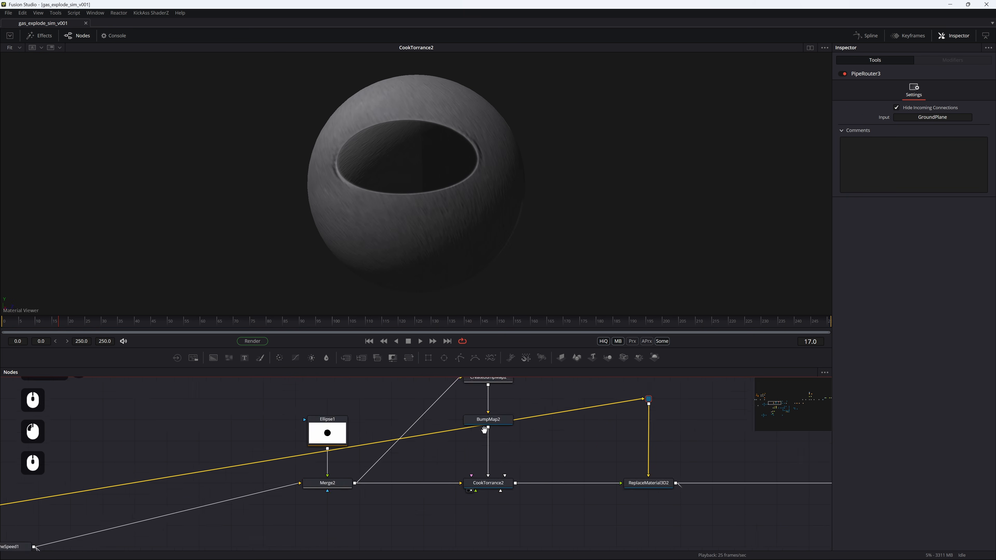
key("2")
left_click_drag(412, 215, 482, 236)
left_click(624, 450)
key("2")
left_click(622, 450)
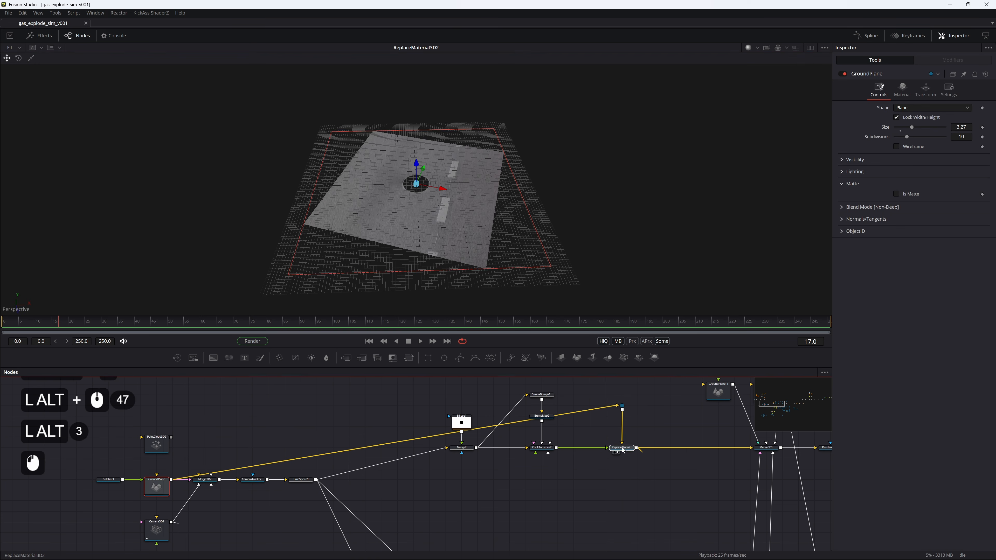
left_click_drag(604, 445, 564, 433)
Save the composition and compare the Merge3D2 ground plane with the cut-out plane in ReplaceMaterial3D2
key("ctrl+s")
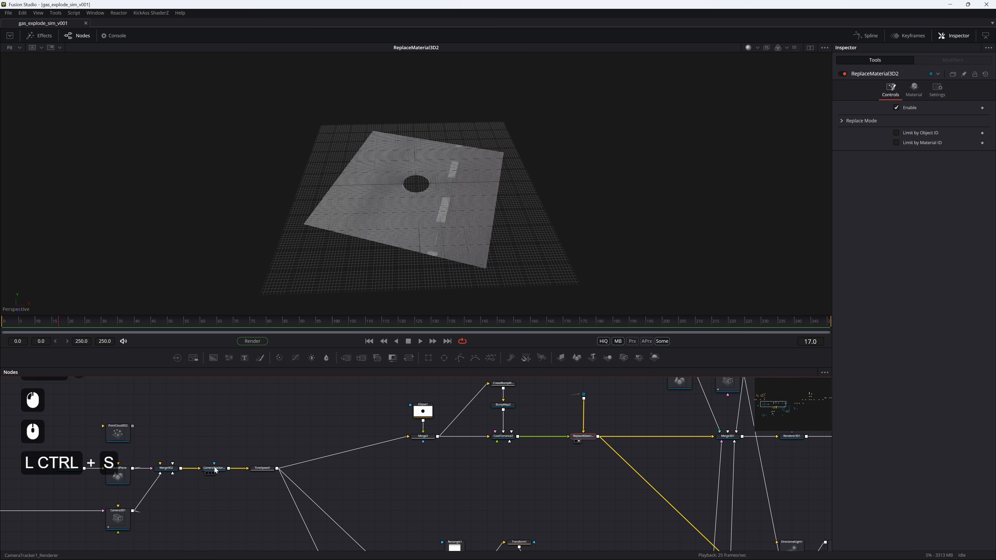
left_click(168, 468)
key("2")
left_click_drag(461, 256, 408, 183)
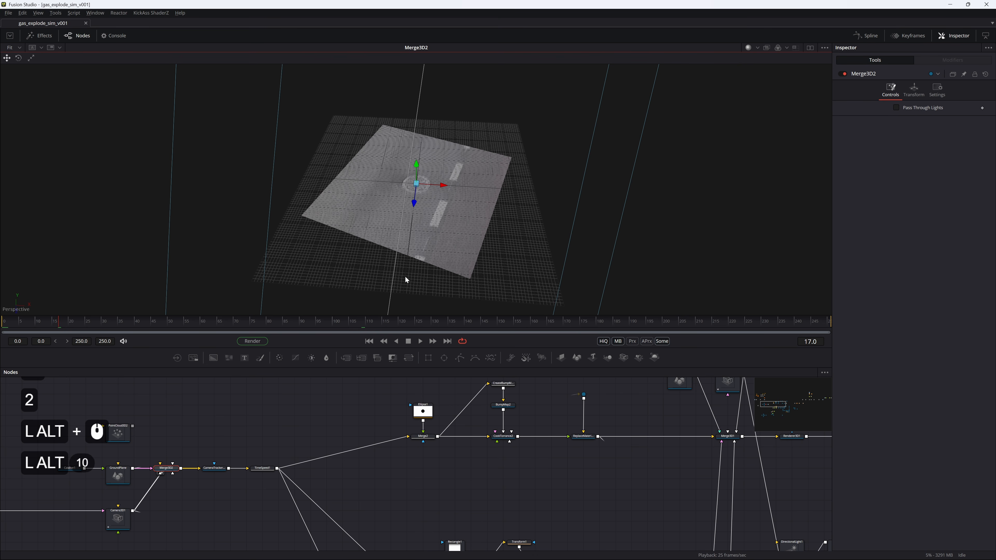
left_click(584, 437)
key("2")
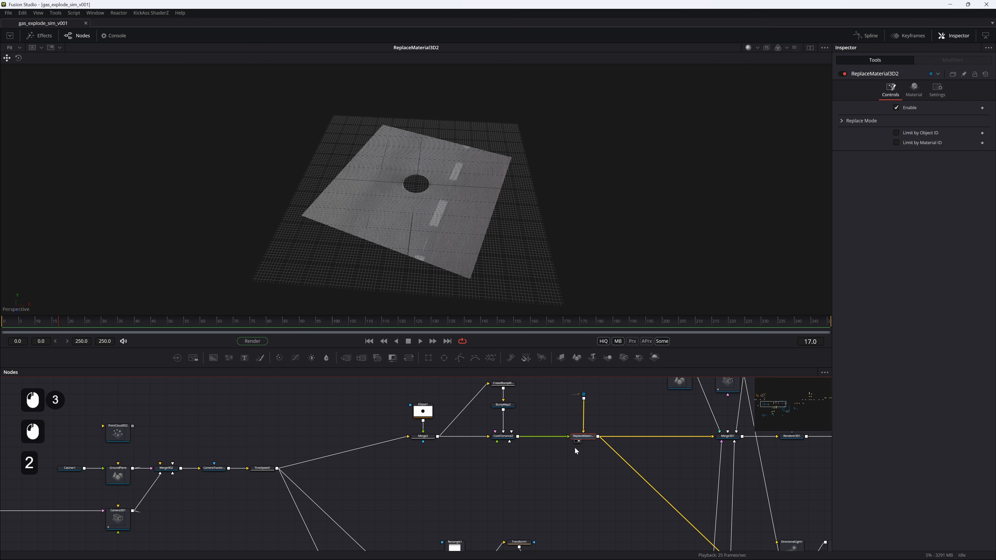
Examine the edge of the hole in the ReplaceMaterial3D2 plane up close and save the composition
left_click_drag(446, 193, 433, 160)
scroll(436, 187, "up", 6)
key("ctrl+s")
left_click_drag(629, 451, 418, 478)
left_click_drag(470, 515, 466, 398)
left_click(466, 398)
scroll(466, 398, "down", 1)
left_click_drag(467, 432, 447, 455)
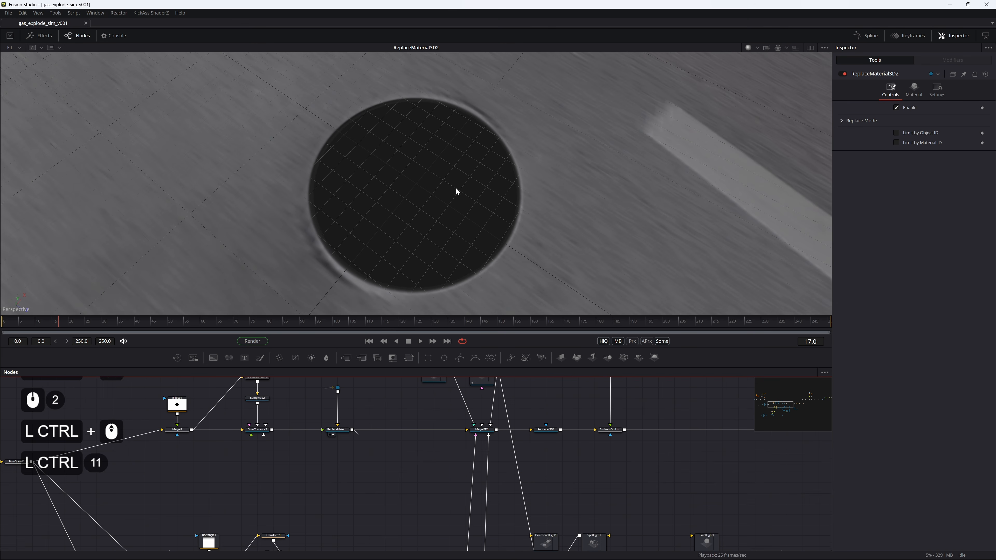
left_click_drag(456, 188, 463, 178)
scroll(464, 179, "down", 5)
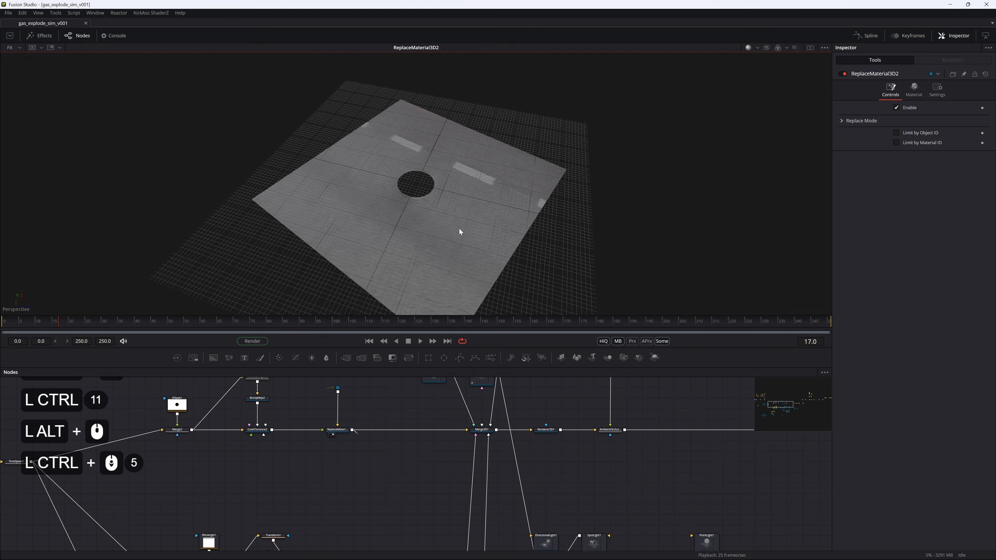
Disconnect the cylinder and lid branches from Merge3D1 and display its scene
left_click_drag(369, 487, 374, 367)
left_click_drag(430, 489, 380, 252)
left_click(439, 431)
key("2")
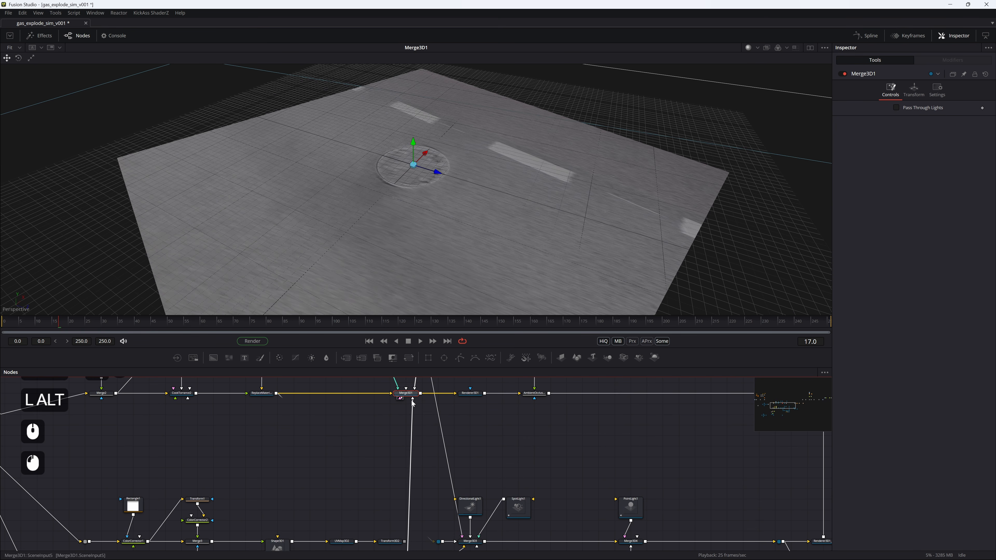
left_click(412, 401)
left_click_drag(441, 192, 455, 168)
Inspect the empty road hole in the Renderer3D1 image and save the composition
left_click(473, 394)
key("2")
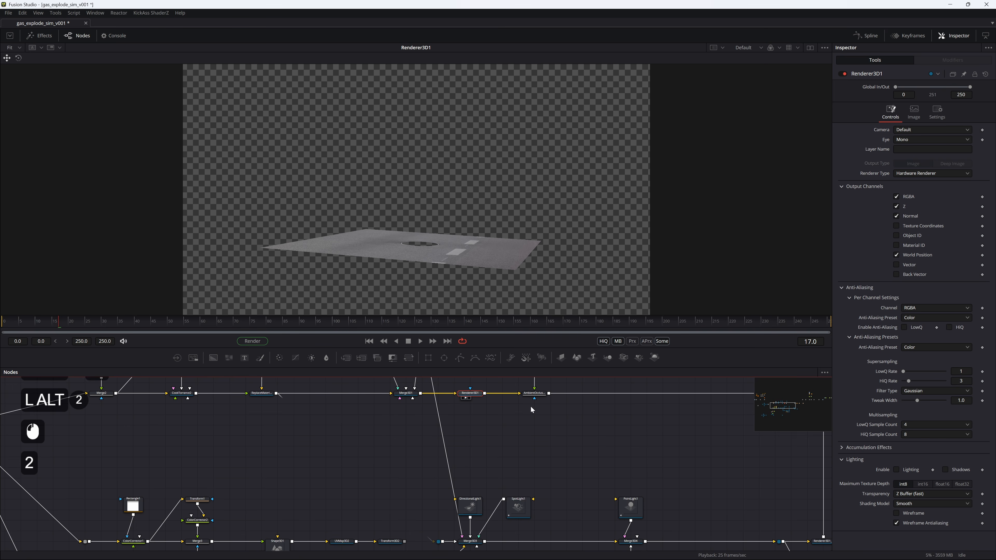
scroll(422, 243, "up", 5)
left_click_drag(550, 237, 278, 268)
key("ctrl+s")
scroll(408, 267, "down", 3)
scroll(434, 451, "down", 1)
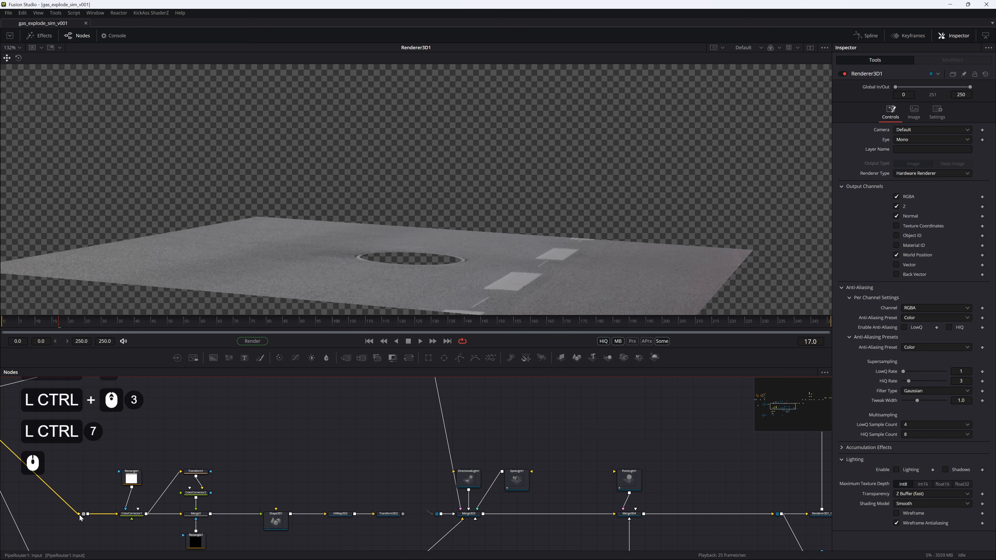
Display the Merge3 texture, then examine the inside of the Shape3D1 cylinder it is applied to
left_click(196, 514)
key("2")
scroll(452, 174, "down", 4)
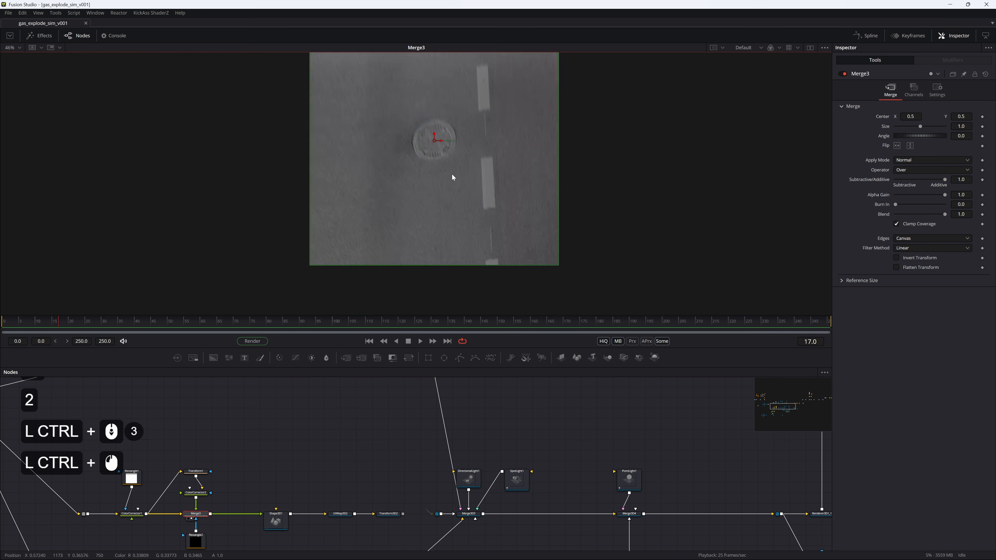
key("ctrl+f")
left_click_drag(412, 114, 414, 121)
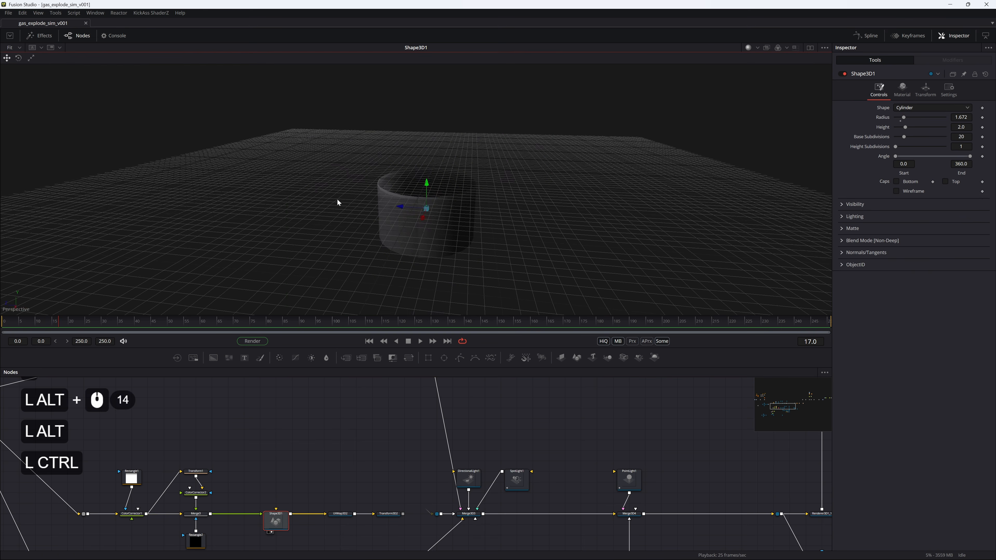
scroll(337, 199, "up", 4)
left_click_drag(447, 236, 371, 249)
Inspect the cylinder's cylindrical mapping in UVMap3D2 and its rotation in Transform3D2
left_click(340, 514)
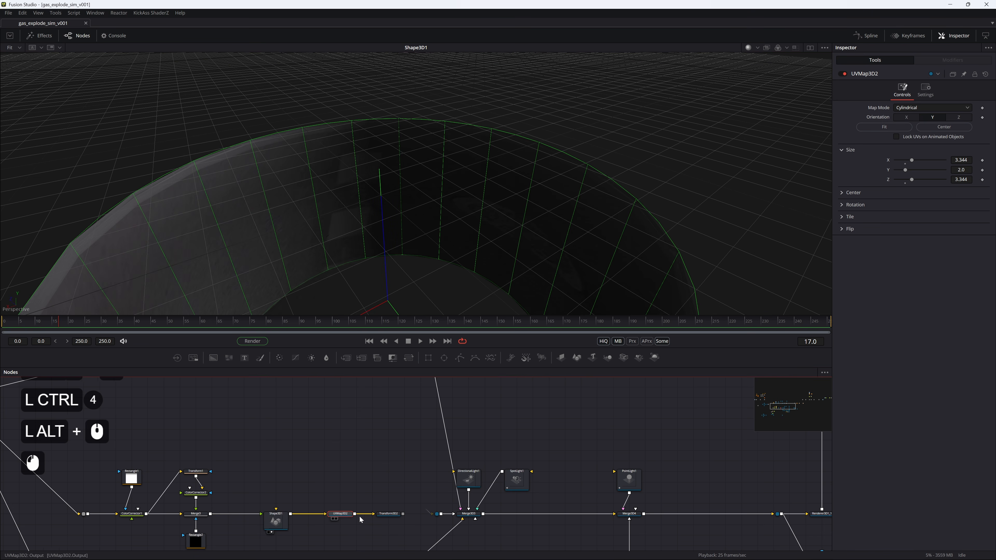
key("2")
left_click(389, 514)
key("2")
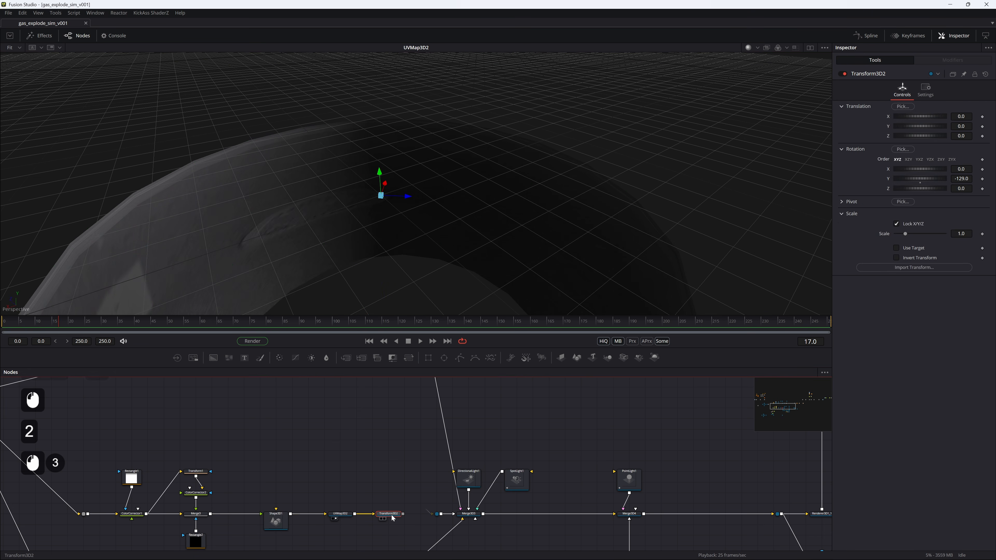
left_click_drag(409, 204, 338, 197)
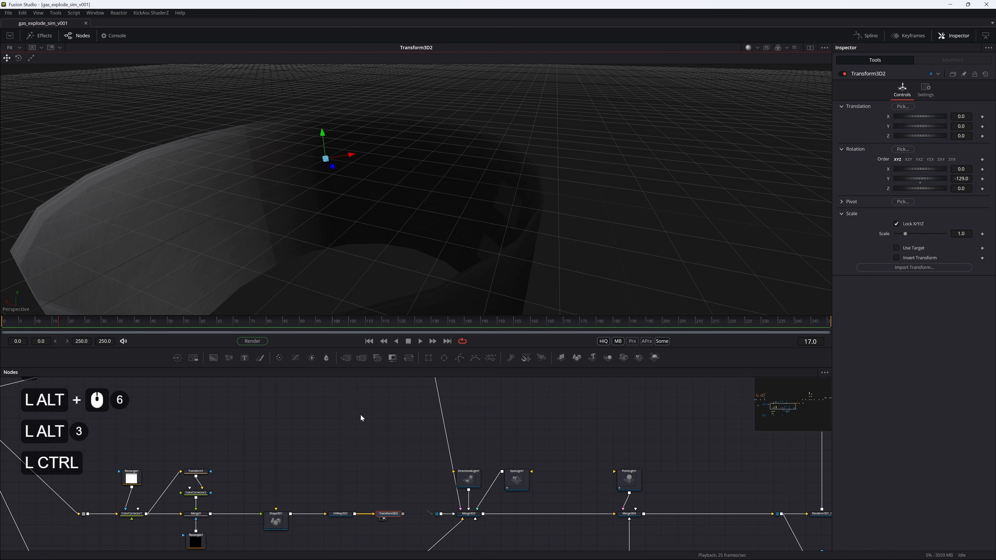
scroll(361, 414, "down", 6)
Display Merge3D1, connect Transform3D2 to it again and look into the hole with its cylinder wall
left_click(388, 425)
key("2")
scroll(336, 177, "down", 5)
left_click_drag(336, 177, 388, 173)
left_click_drag(391, 530, 393, 427)
left_click_drag(416, 169, 377, 189)
scroll(422, 200, "up", 3)
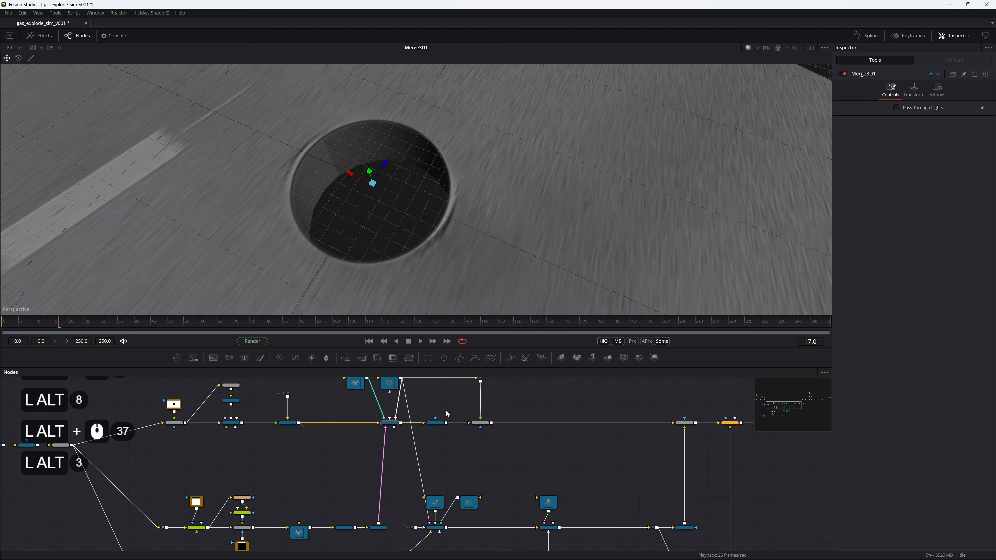
Compare the hole in the Renderer3D1 image with the AmbientOcclusion1 result, ending on the whole frame
left_click(436, 422)
left_click_drag(416, 220, 415, 139)
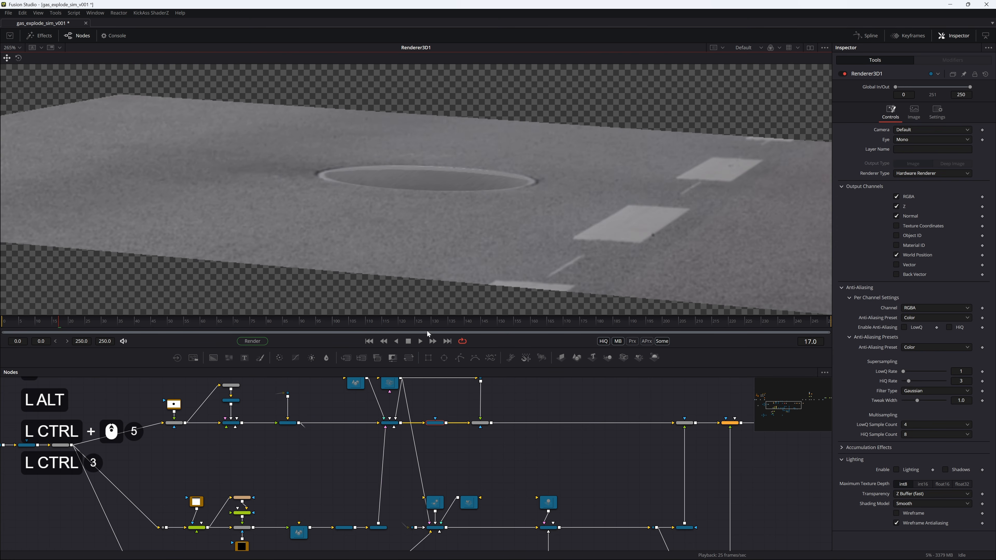
scroll(400, 403, "up", 4)
left_click(450, 471)
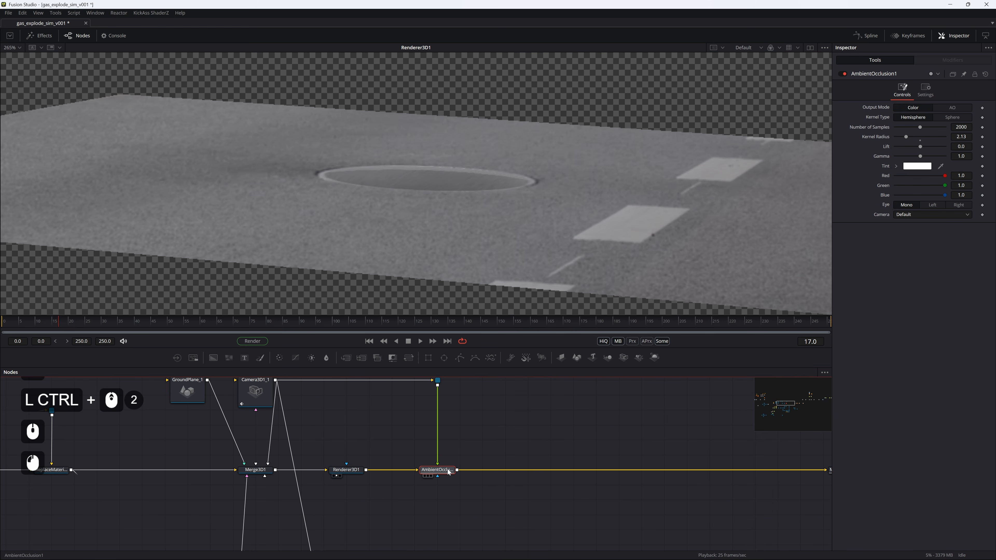
key("ctrl+f")
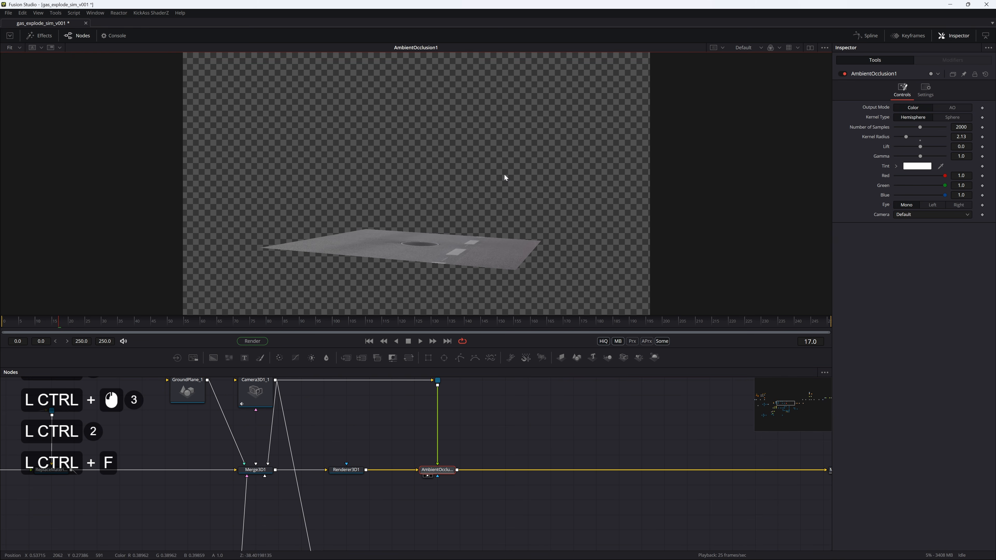
scroll(410, 239, "up", 4)
key("ctrl+f")
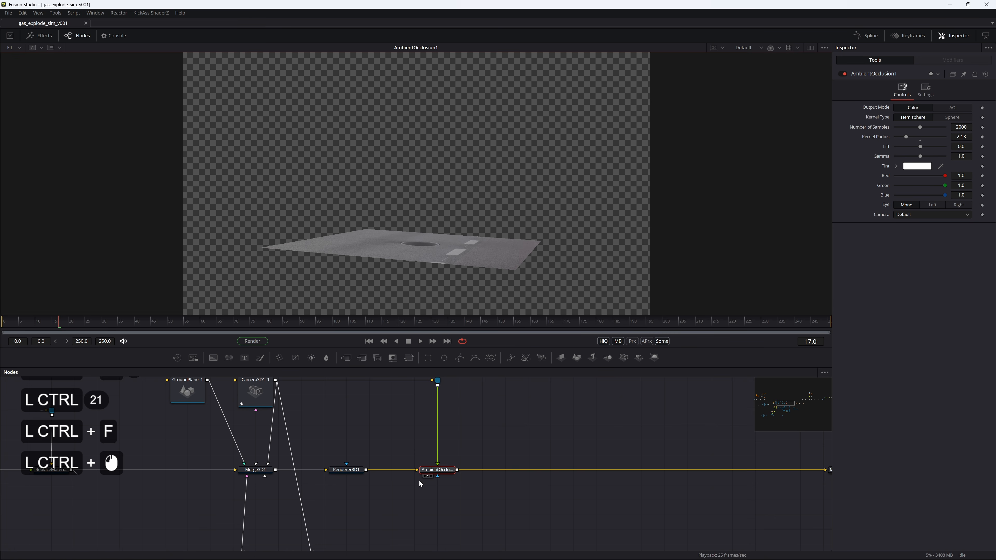
Reconnect the animated lid branch to Merge3D1
left_click_drag(419, 480, 351, 287)
left_click_drag(292, 506, 352, 335)
scroll(317, 504, "down", 2)
left_click_drag(347, 443, 357, 557)
left_click_drag(363, 439, 351, 393)
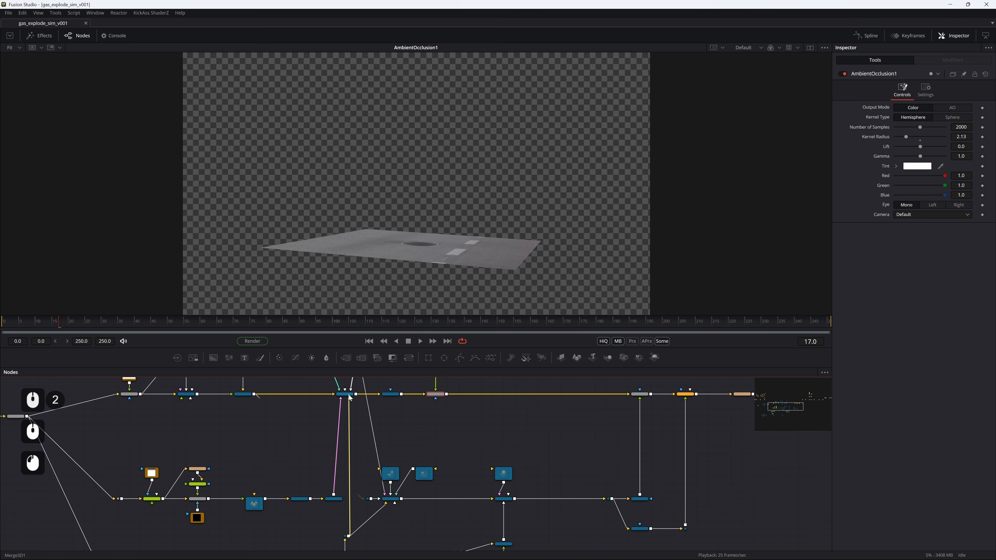
Display the lid in ReplaceMaterial3D1 and then its planar mapping in UVMap3D1
key("2")
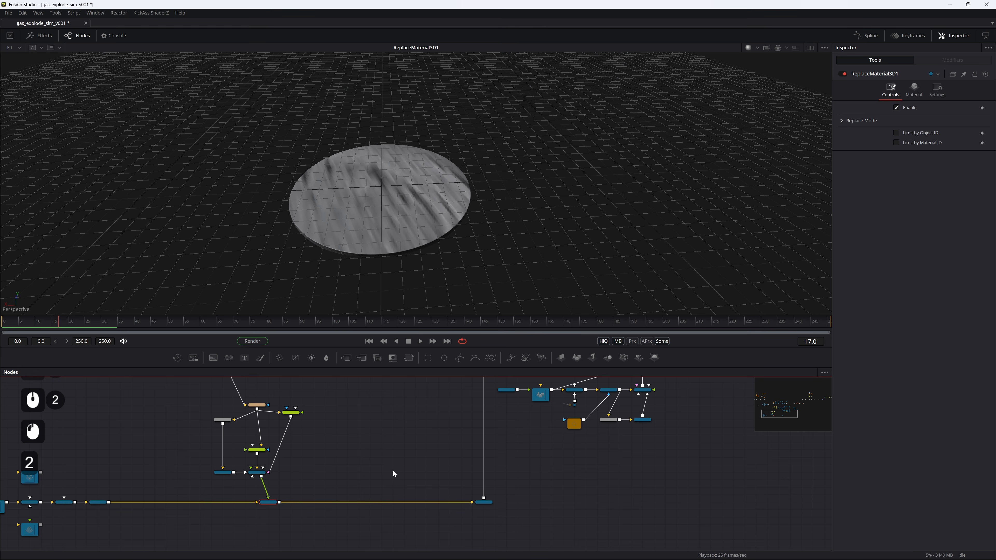
left_click(478, 504)
scroll(486, 502, "up", 3, "ctrl")
key("2")
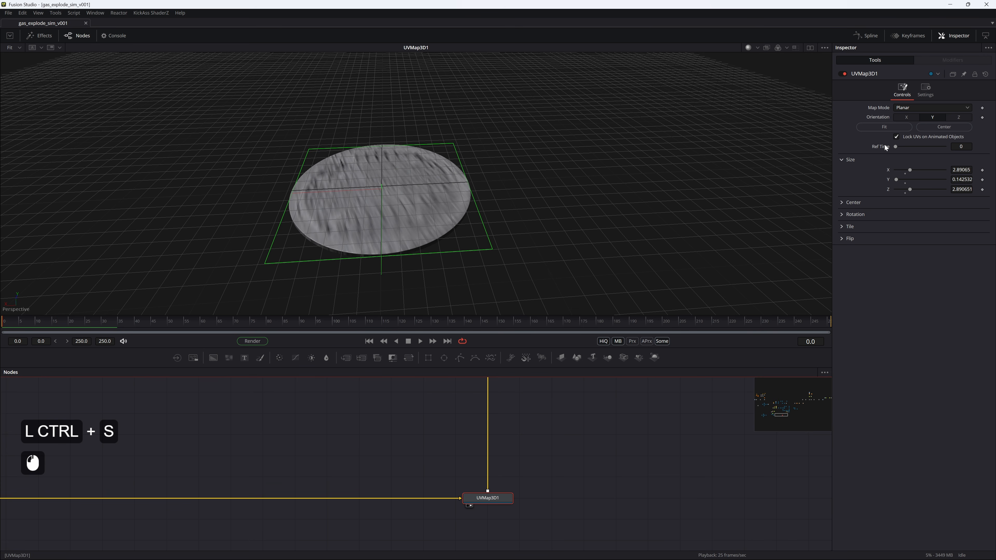
Turn off Lock UVs on Animated Objects in UVMap3D1 and play the lid's animation
left_click(896, 136)
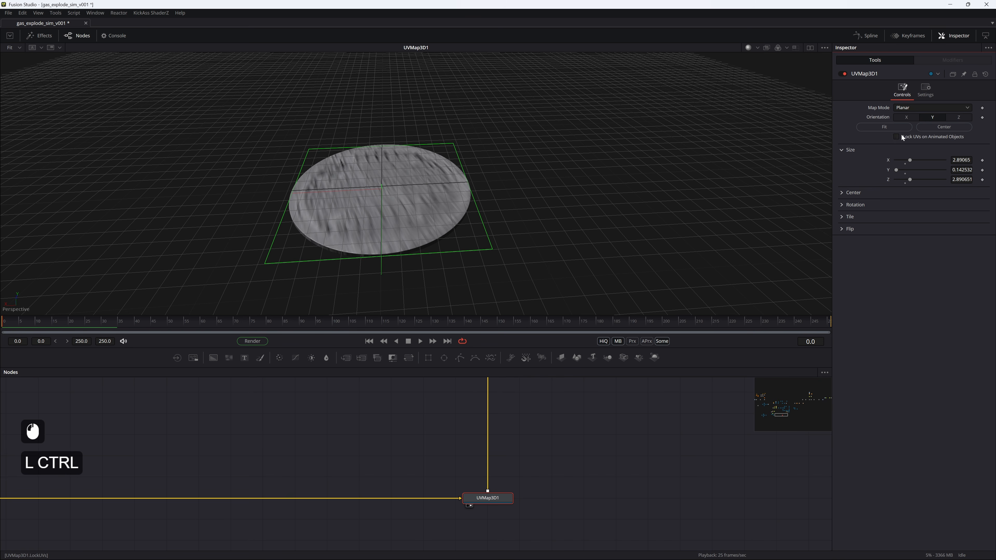
scroll(682, 161, "down", 3, "ctrl")
scroll(440, 193, "down", 4, "ctrl")
key("space")
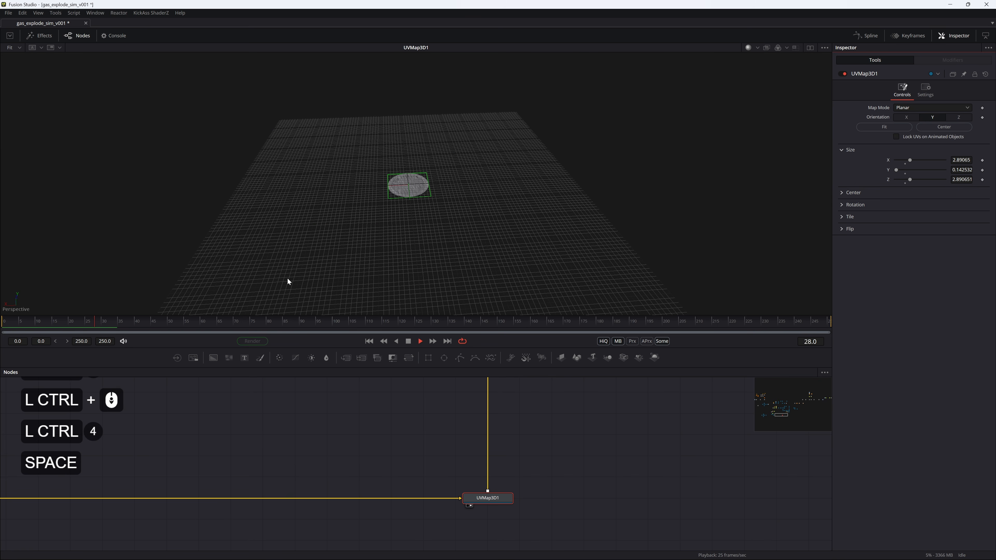
key("space")
Replay the flying lid from another angle to check its texture, and return to frame 0
left_click(148, 326)
scroll(345, 220, "down", 2, "ctrl")
left_click_drag(353, 212, 476, 164)
key("space")
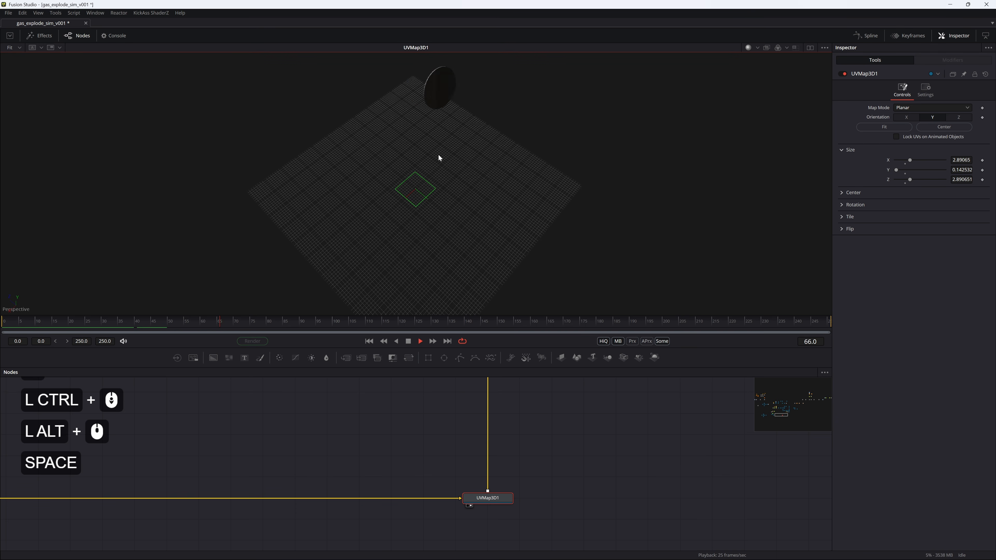
scroll(402, 206, "up", 2, "ctrl")
left_click_drag(277, 325, 3, 328)
left_click(500, 499)
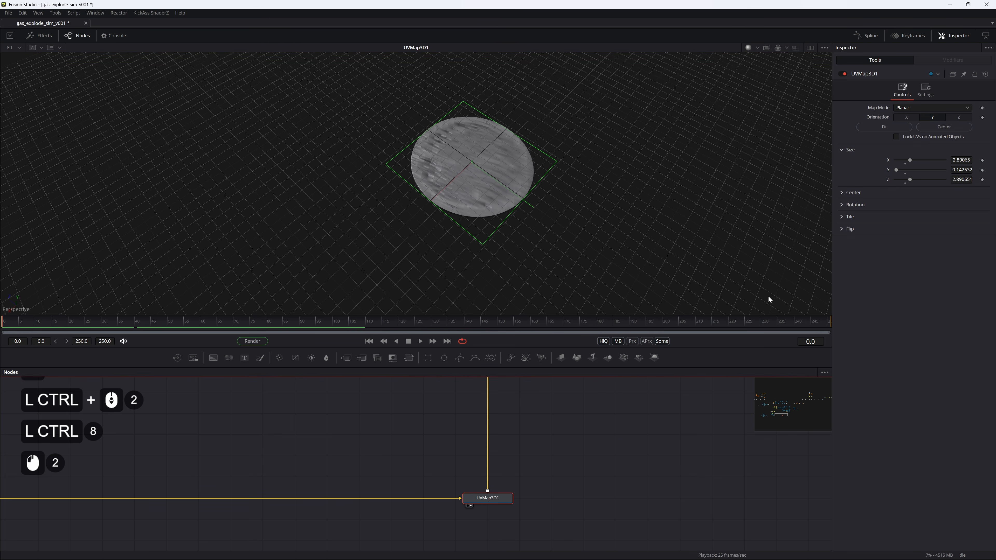
Turn Lock UVs on Animated Objects back on in UVMap3D1, play the lid's animation and save the composition
left_click(896, 136)
scroll(512, 220, "down", 4, "ctrl")
scroll(505, 220, "up", 2, "ctrl")
scroll(497, 220, "down", 1, "ctrl")
scroll(496, 221, "down", 2, "ctrl")
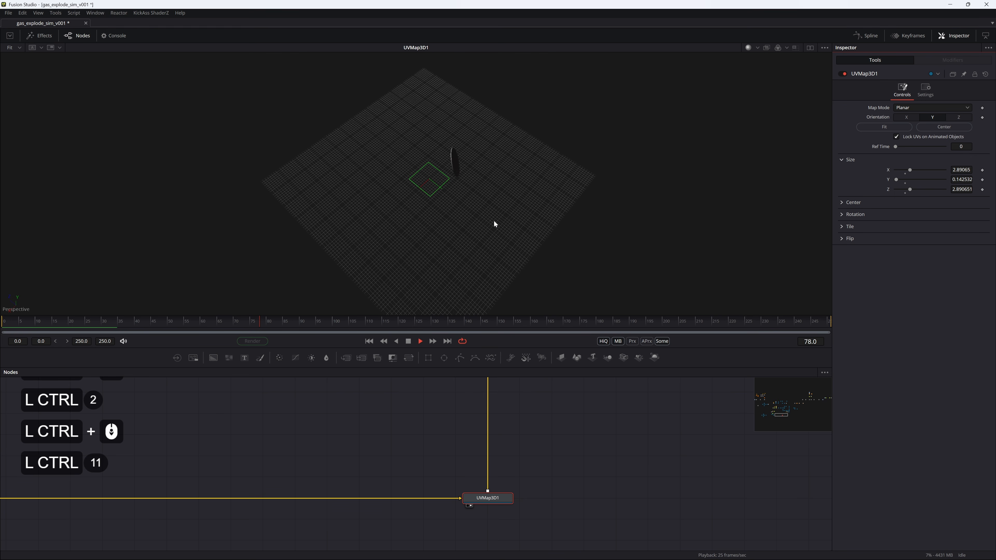
key("space")
key("ctrl+s")
scroll(462, 539, "up", 6)
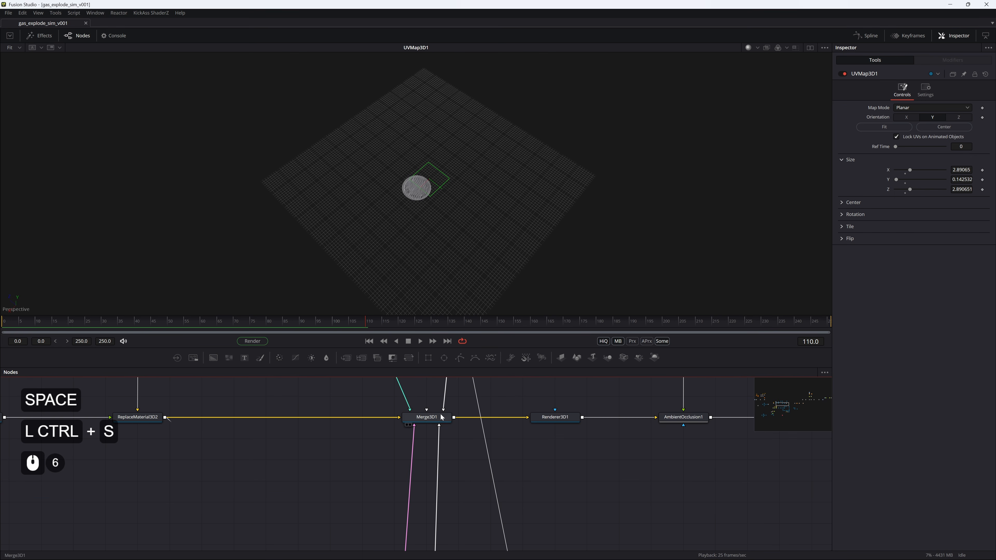
Display the combined scene in Merge3D1, save the composition and play the lid's animation from frame 0 while viewing it from different angles
left_click(441, 415)
key("2")
left_click_drag(459, 184, 404, 150, "alt")
scroll(447, 165, "up", 3, "ctrl")
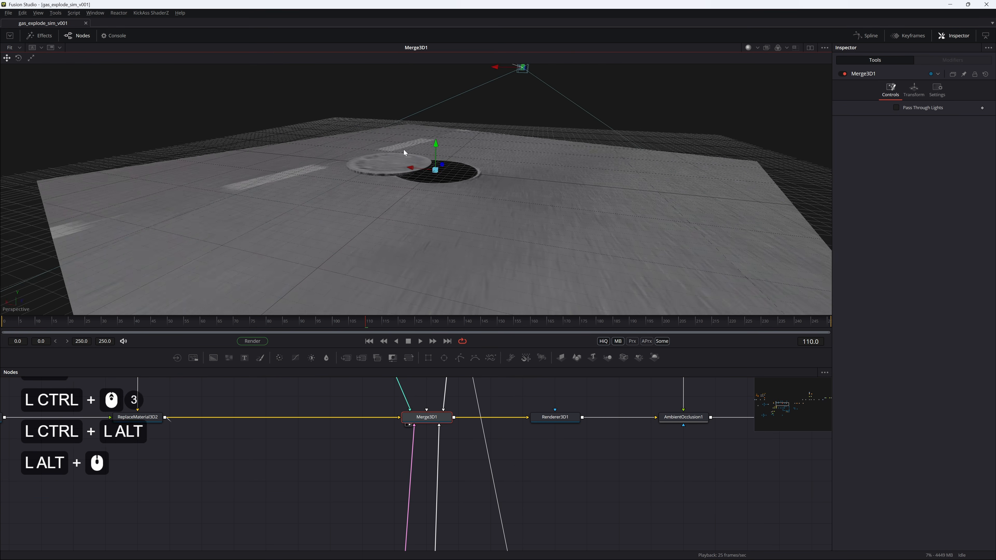
scroll(405, 152, "down", 2, "ctrl")
left_click_drag(314, 321, 1, 348)
key("ctrl+s")
key("space")
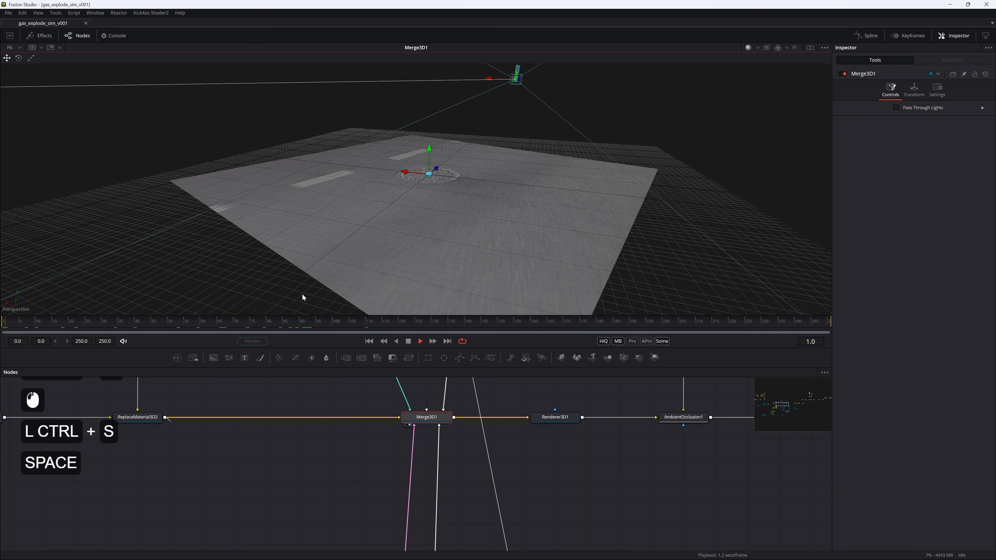
scroll(450, 210, "down", 2, "ctrl")
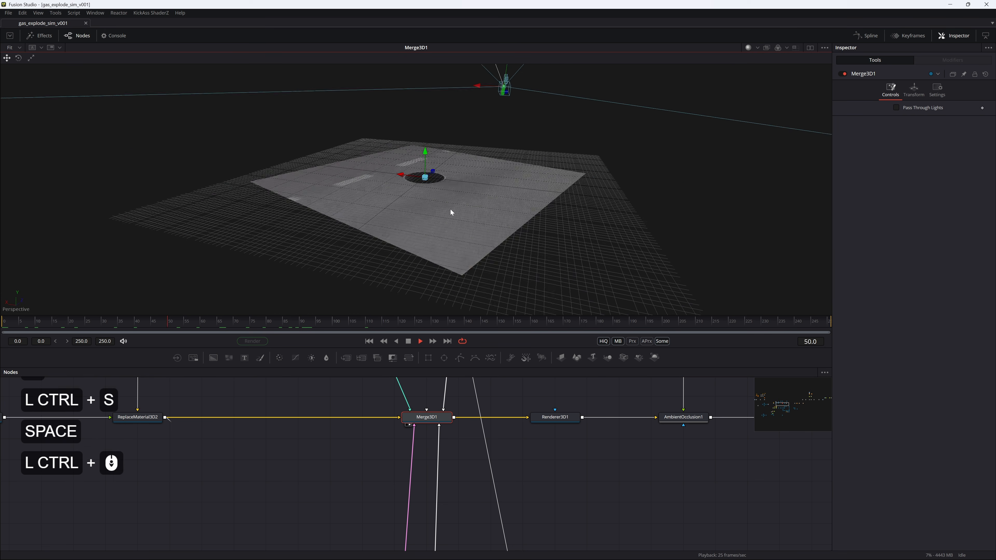
key("space")
left_click_drag(457, 188, 392, 188)
Display Renderer3D1, save the composition and play its rendered output from frame 0
left_click(561, 420)
left_click(567, 421)
key("2")
key("ctrl+s")
left_click_drag(346, 324, 4, 328)
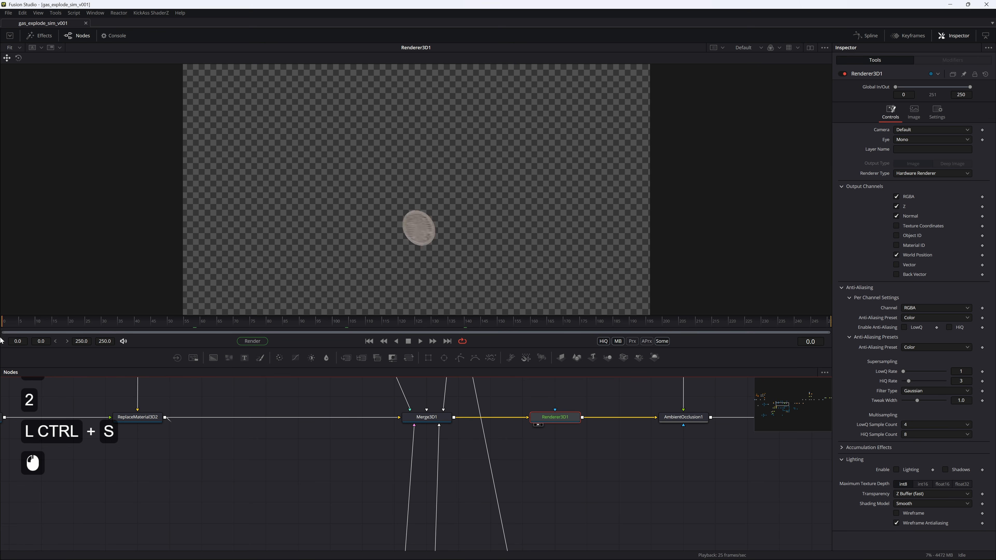
key("space")
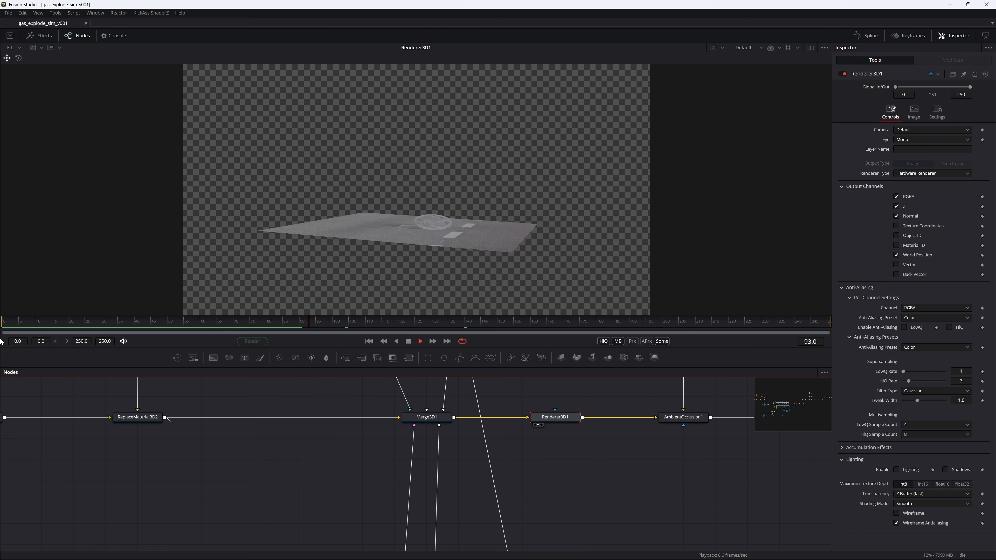
key("space")
Display AmbientOcclusion1 and play its result from frame 0 until the lid has landed
left_click(362, 532)
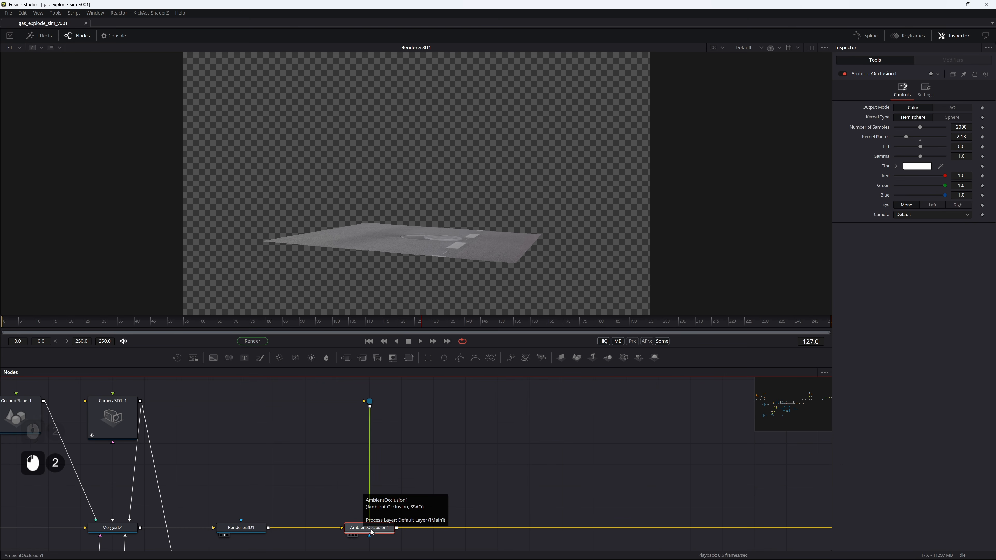
left_click_drag(314, 323, 3, 373)
key("space")
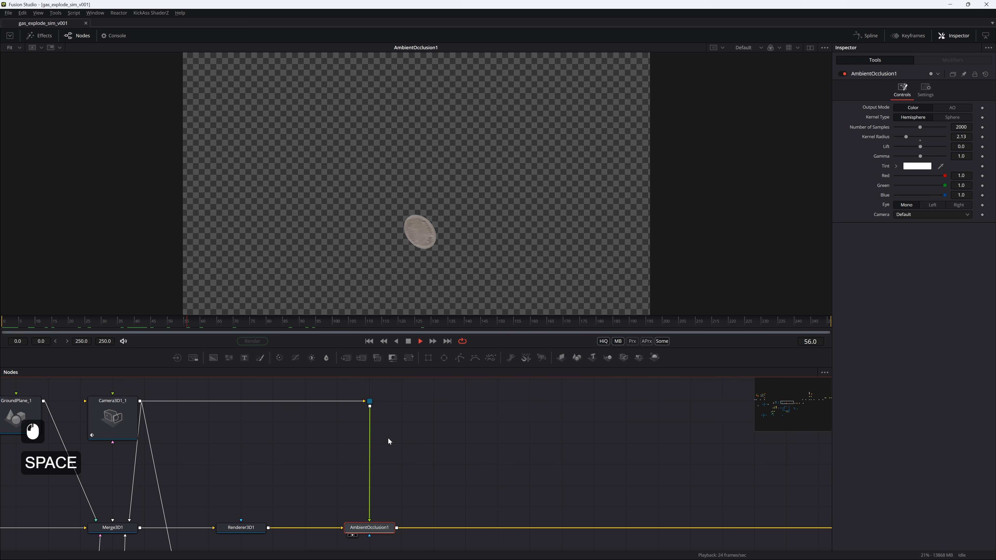
key("space")
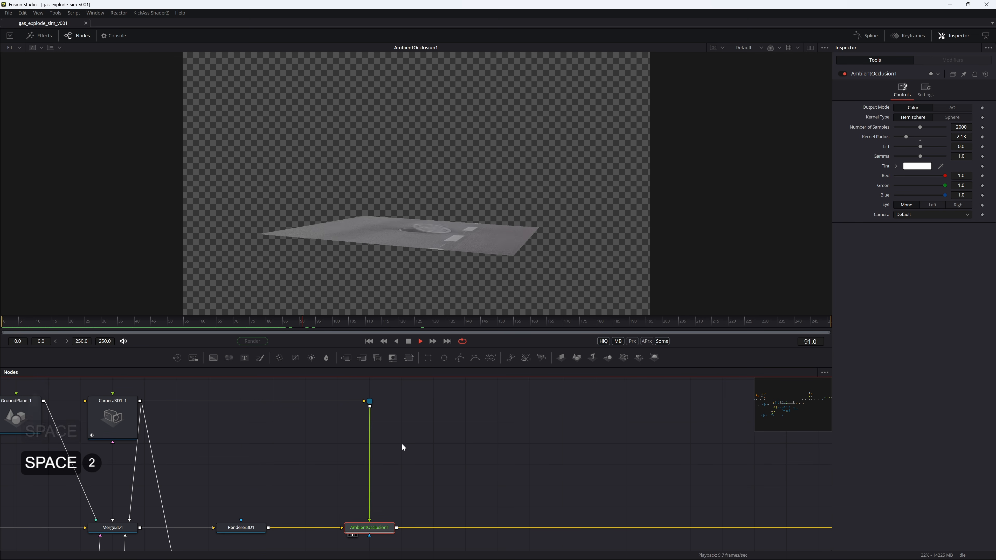
Step through the lid's landing frame by frame up to frame 103 in AmbientOcclusion1 and save the composition
key("Right")
key("Right")
key("Right")
key("Left")
key("Right")
key("Right")
key("Right")
key("Right")
key("Right")
key("Right")
key("Right")
key("Right")
key("Right")
key("Right")
key("Right")
key("Right")
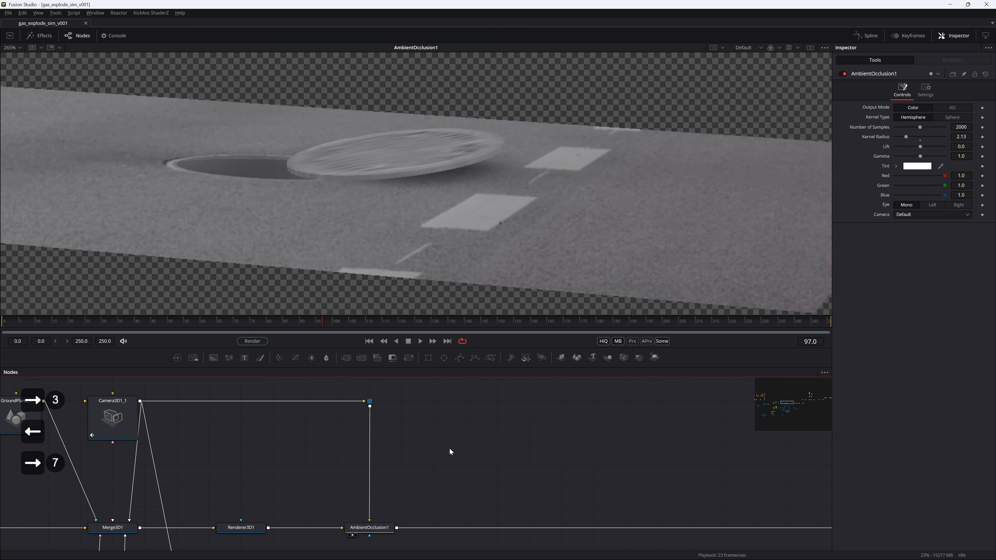
key("Right")
key("Right")
key("ctrl+s")
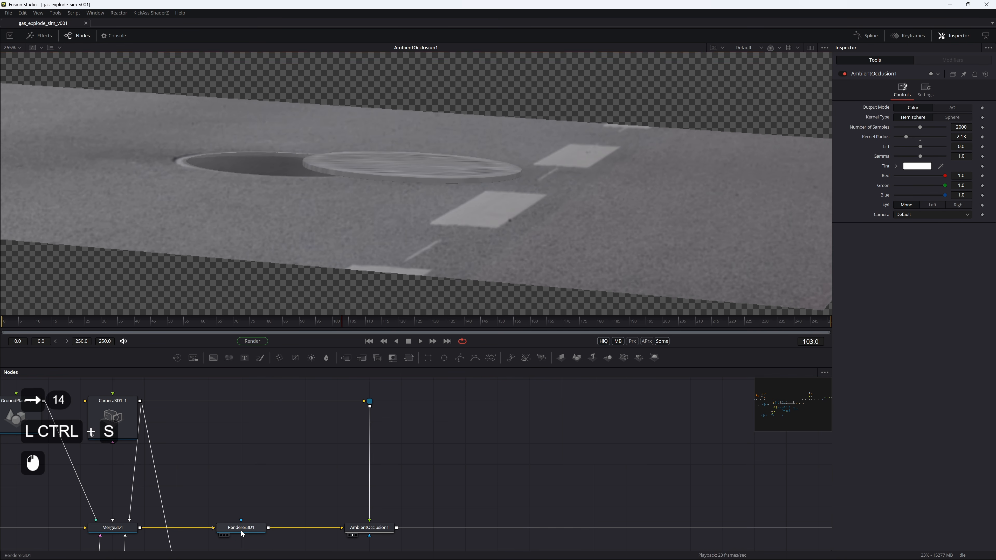
Examine the lid and manhole edge up close at frame 103, save the composition and fit the whole image in the viewer
scroll(389, 204, "up", 5)
scroll(445, 169, "down", 1)
scroll(352, 184, "up", 4)
key("ctrl+f")
key("ctrl+s")
scroll(433, 244, "up", 6)
key("ctrl+f")
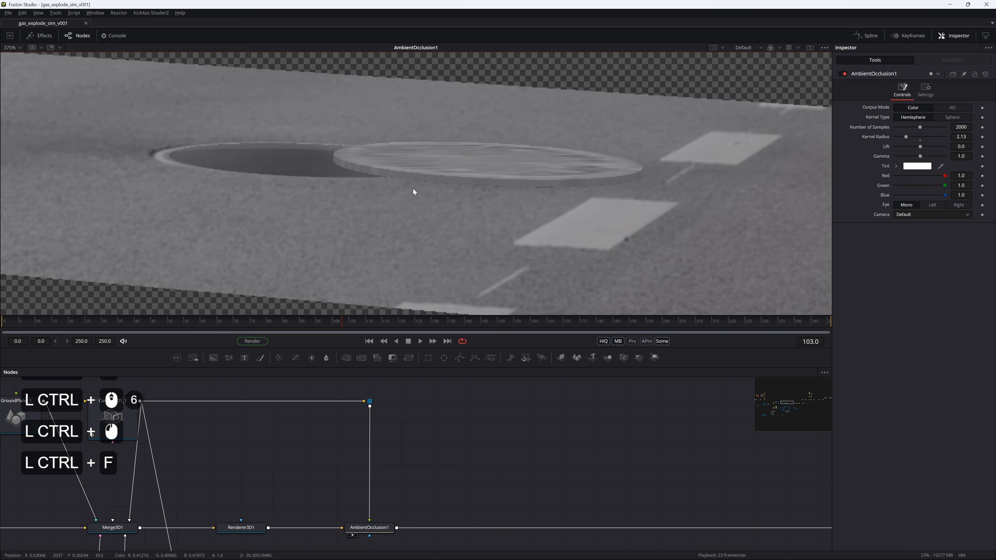
left_click_drag(580, 446, 569, 467)
scroll(534, 166, "down", 1)
left_click_drag(636, 77, 572, 83)
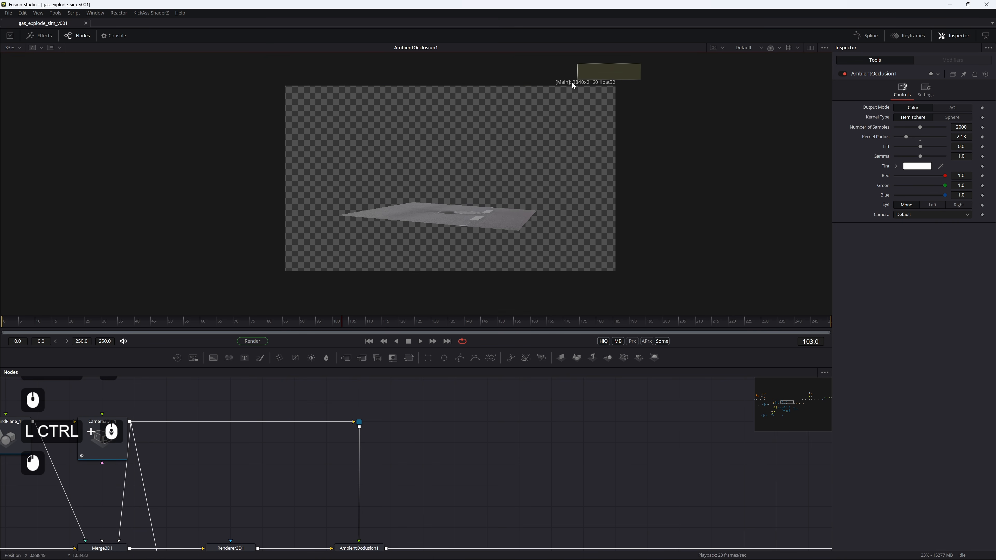
left_click(549, 106)
key("ctrl+f")
Survey the node branches around AmbientOcclusion1 and inspect the contact shading around the manhole and lid
left_click_drag(482, 486, 356, 396)
left_click_drag(596, 432, 355, 437)
left_click_drag(604, 443, 329, 452)
left_click_drag(353, 451, 669, 419)
left_click_drag(210, 444, 580, 444)
scroll(446, 232, "up", 6)
left_click_drag(446, 232, 502, 122)
left_click_drag(561, 175, 615, 35)
scroll(373, 425, "down", 2)
scroll(382, 247, "down", 3)
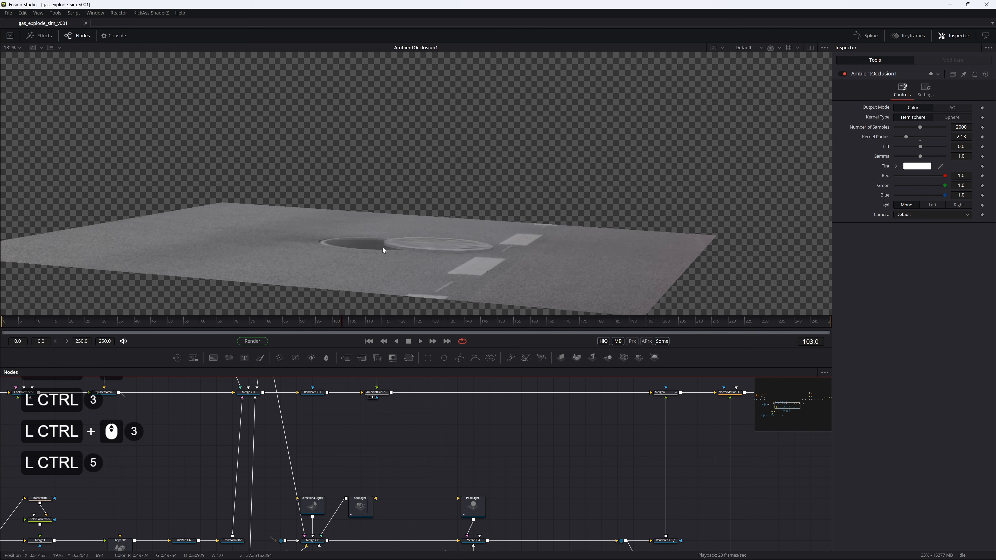
Scrub to earlier frames and replay the lid's flight and landing in the ambient occlusion result up to frame 110
left_click_drag(303, 321, 234, 329)
left_click(335, 259)
key("ctrl+f")
key("space")
key("space")
left_click_drag(125, 327, 181, 324)
left_click(416, 281)
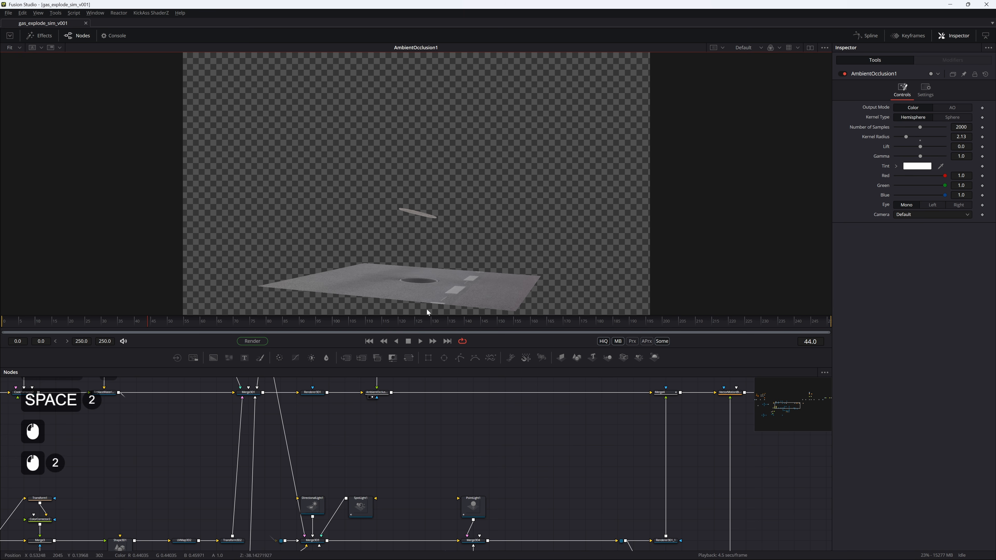
key("space")
key("space")
key("space")
key("space")
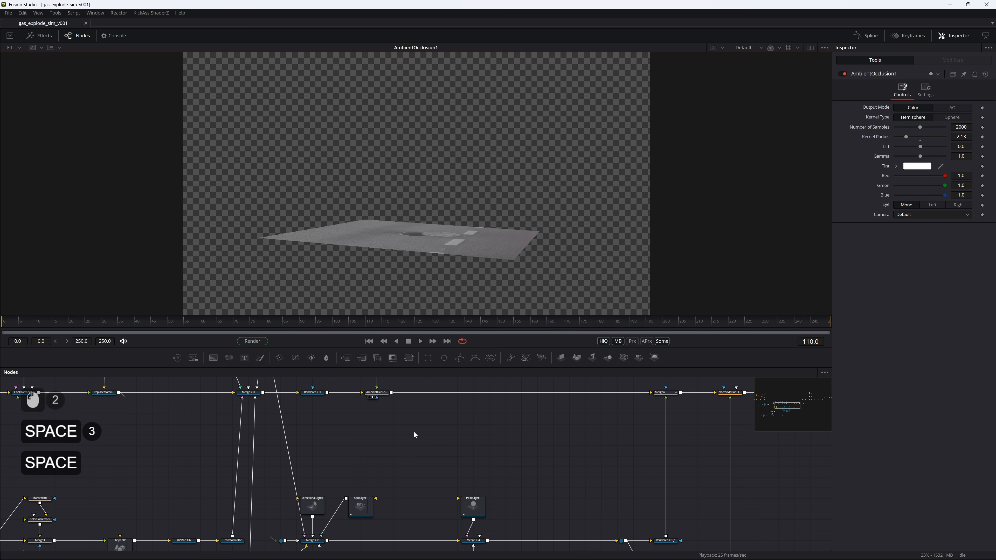
Display Merge3D3 and the light feeding it, and inspect the lit scene from different angles
left_click_drag(413, 432, 406, 384)
left_click(305, 494)
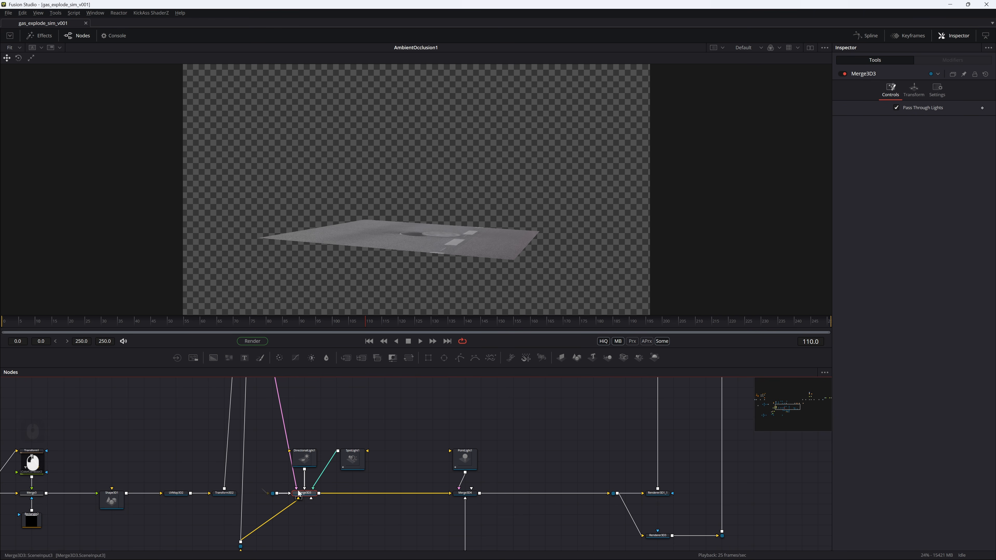
key("2")
left_click_drag(434, 223, 322, 275)
left_click(299, 466)
key("2")
left_click_drag(376, 231, 418, 220)
Display the relit road in Merge3D4 and inspect its surface and lights from different angles
left_click(324, 491)
left_click_drag(432, 513, 308, 464)
key("2")
left_click(373, 413)
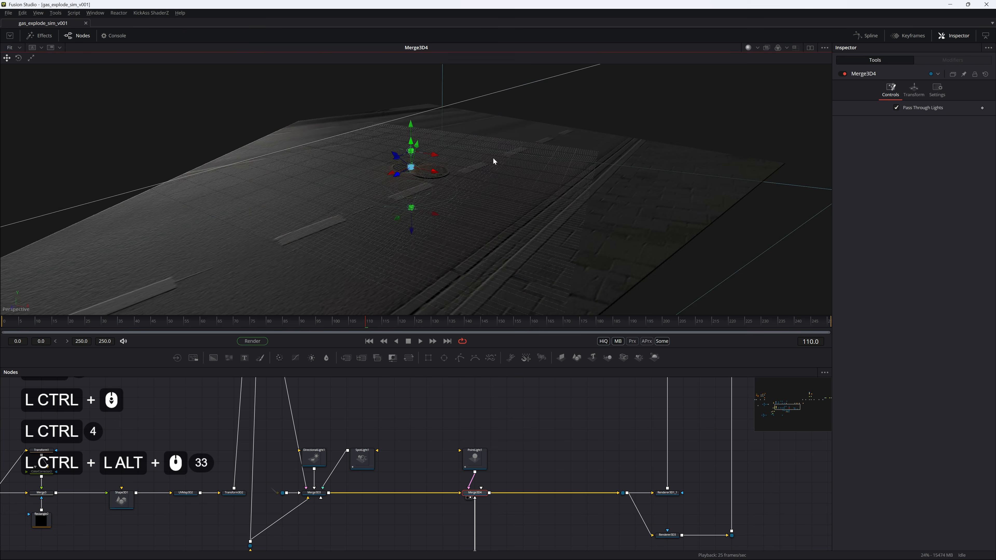
left_click_drag(494, 159, 514, 222)
left_click_drag(426, 212, 449, 196)
Display the ground plane branch and the camera-projected road in Merge3D2_1, and view the projection from above
left_click_drag(510, 421, 460, 380)
left_click_drag(451, 476, 399, 430)
left_click(236, 510)
key("2")
left_click(279, 502)
key("2")
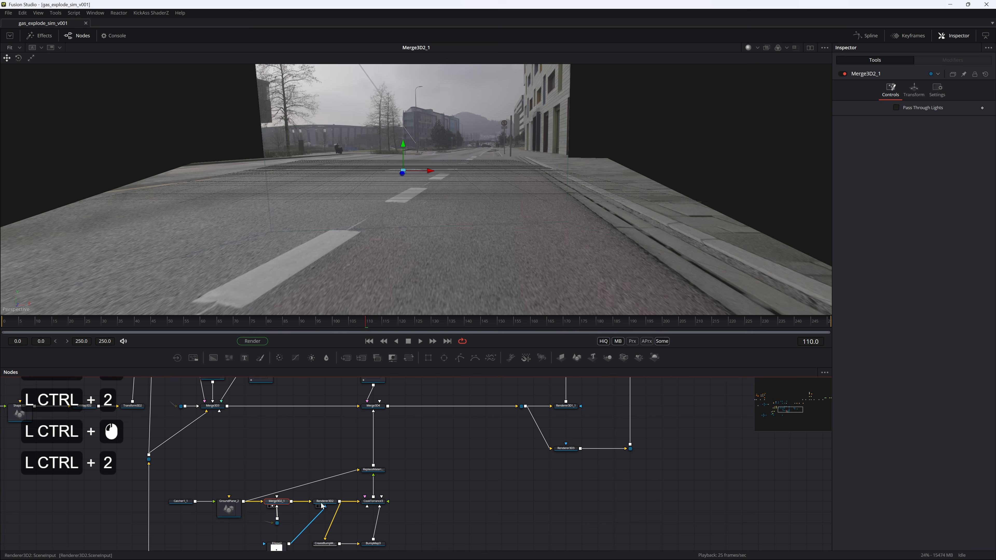
left_click_drag(396, 165, 421, 256)
scroll(421, 256, "down", 3)
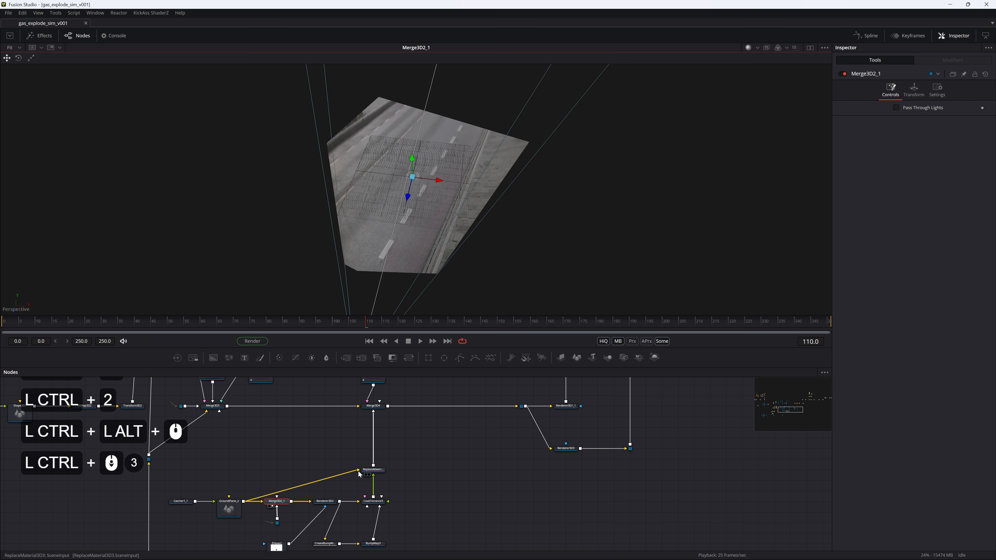
Display the unwrapped road texture in Renderer3D2 and then the CookTorrance3 material built from it
left_click(326, 503)
key("2")
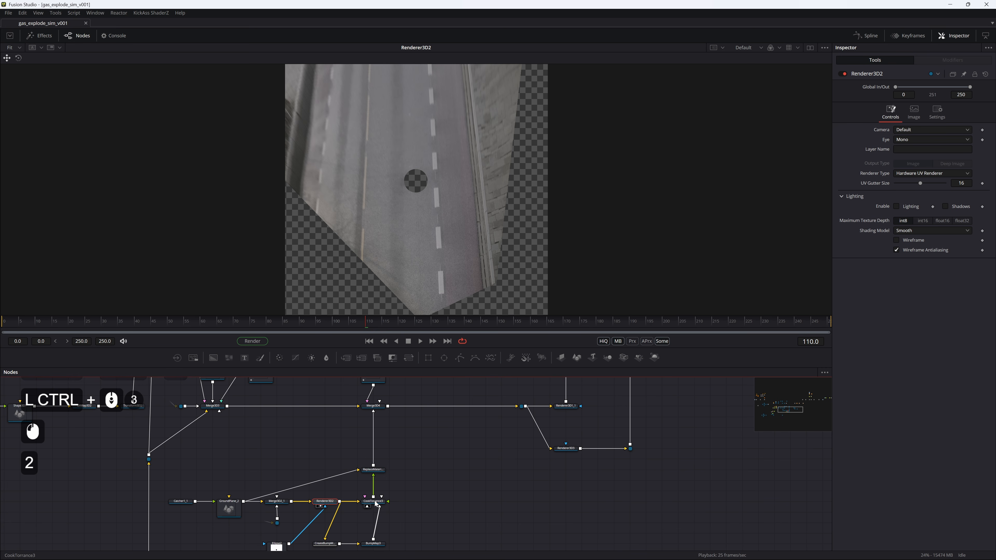
left_click(375, 502)
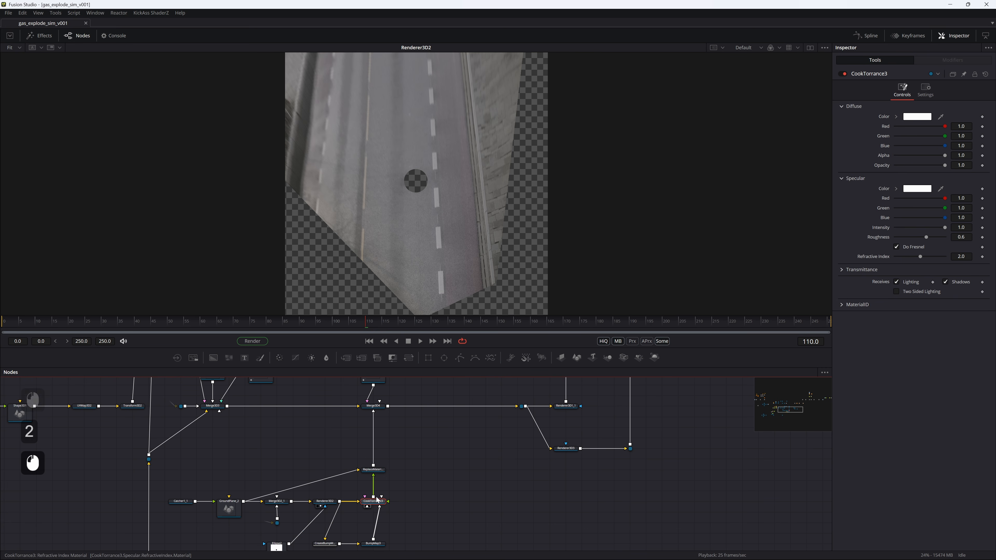
key("2")
left_click_drag(411, 313, 434, 310)
Display the textured ground plane in ReplaceMaterial3D3 from another angle and save the composition
left_click(373, 470)
key("2")
left_click_drag(408, 181, 430, 177)
key("ctrl+s")
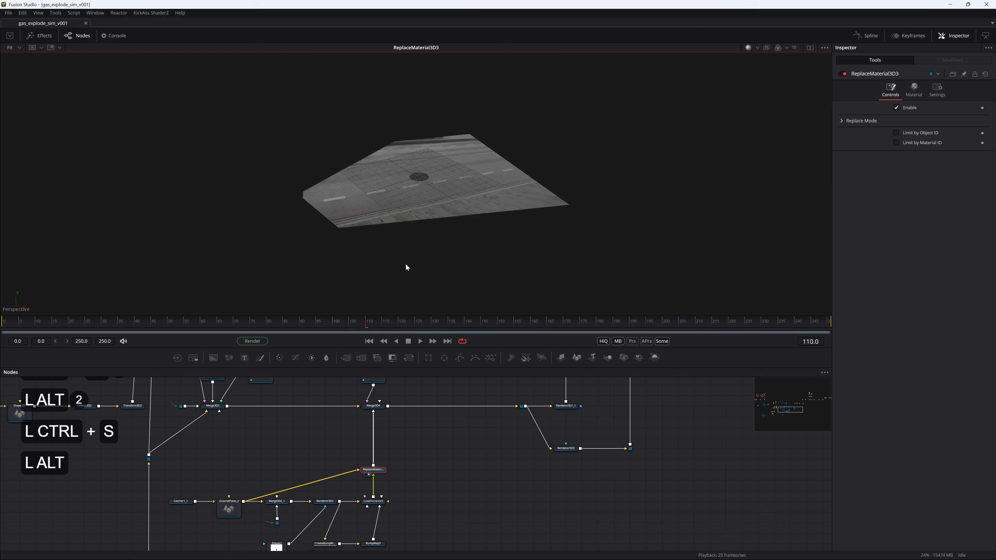
Trace the branch from ReplaceMaterial3D3 into Merge3D4 and inspect the lit road around the manhole
left_click_drag(235, 408, 533, 551)
left_click_drag(331, 471, 394, 498)
left_click(366, 453)
key("2")
left_click_drag(369, 455, 220, 389)
left_click_drag(436, 467, 329, 380)
left_click_drag(376, 484, 300, 436)
left_click(400, 457)
key("2")
left_click(395, 392)
left_click_drag(388, 197, 400, 215)
scroll(455, 216, "up", 3)
key("ctrl+2")
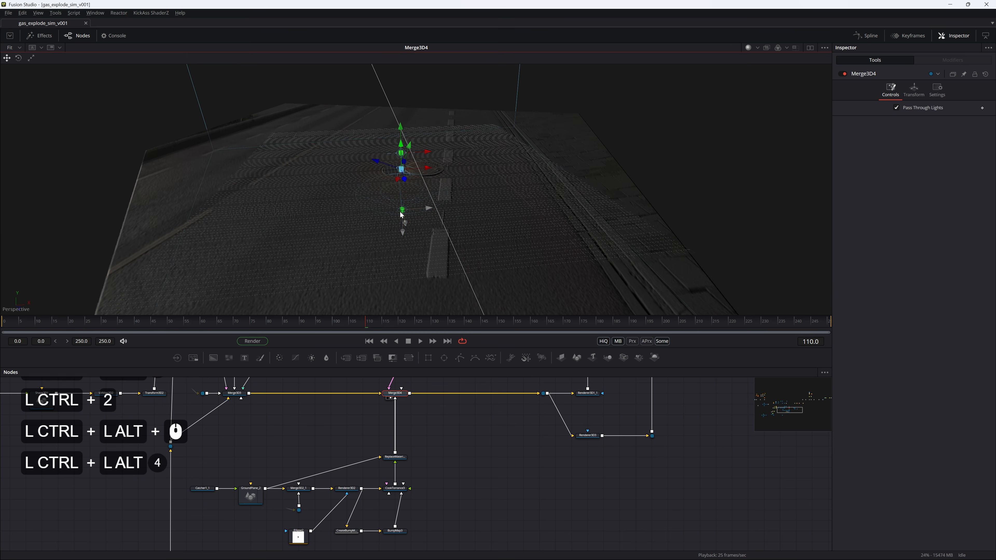
Display the lighting render in Renderer3D1_1, save the composition and play it from frame 0 to frame 10
left_click_drag(476, 458, 420, 533)
left_click(485, 489)
key("ctrl+2")
left_click(528, 487)
key("ctrl+2")
key("ctrl+s")
left_click_drag(191, 322, 2, 333)
key("space")
key("space")
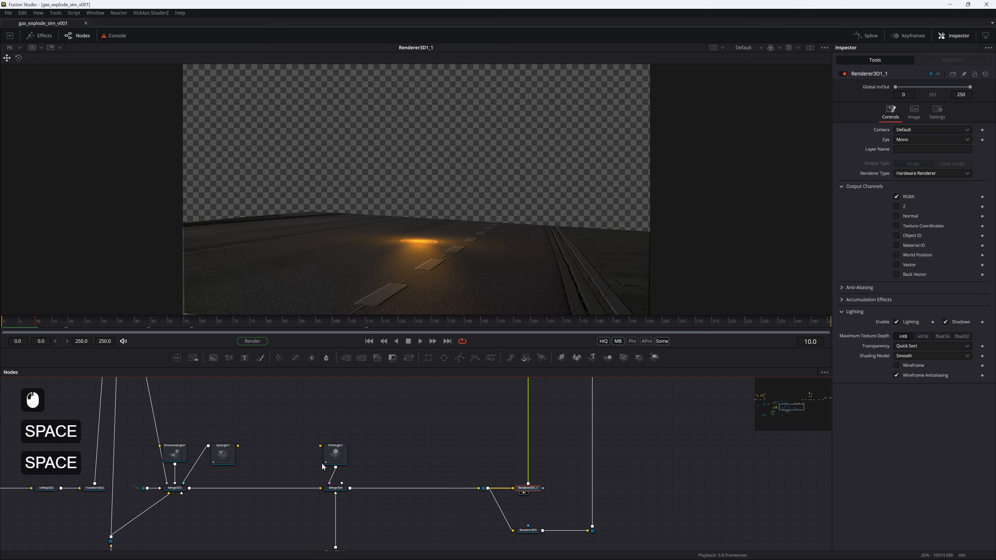
Check the orange PointLight1 settings and view its glow on the road up close in Merge3D4
left_click(339, 489)
left_click(336, 455)
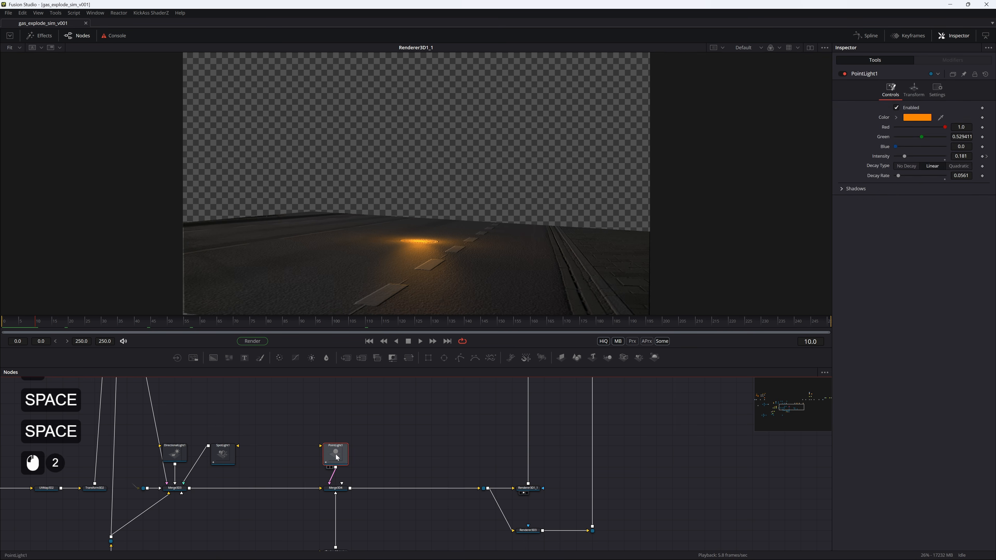
key("2")
left_click(335, 488)
key("2")
left_click_drag(451, 125, 372, 161)
scroll(372, 160, "up", 1)
left_click_drag(375, 160, 343, 145)
scroll(396, 144, "up", 3)
Display the router feeding the renderers and then Renderer3D1_1, saving the composition
left_click(530, 425)
key("2")
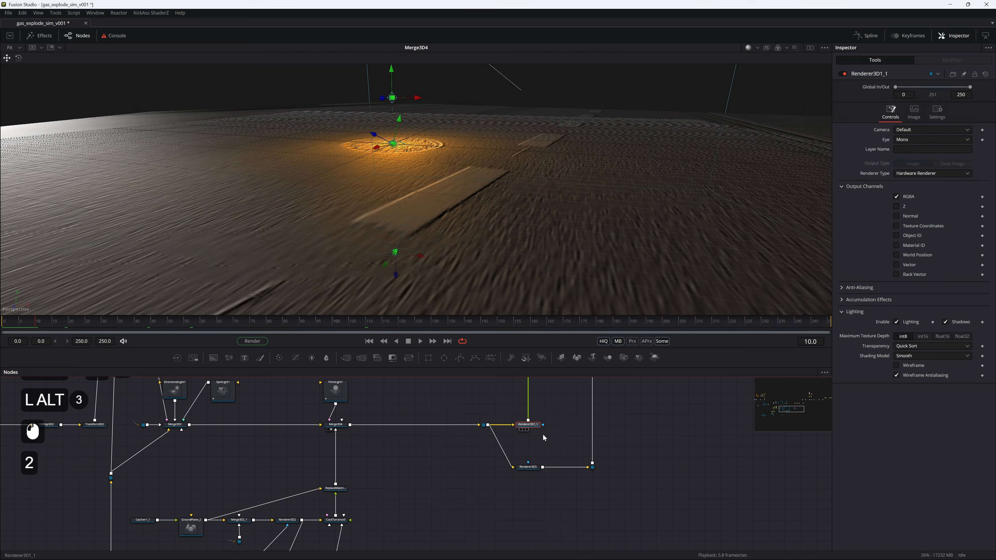
key("ctrl+s")
left_click_drag(486, 431, 303, 458)
left_click(300, 453)
key("2")
left_click(348, 453)
key("2")
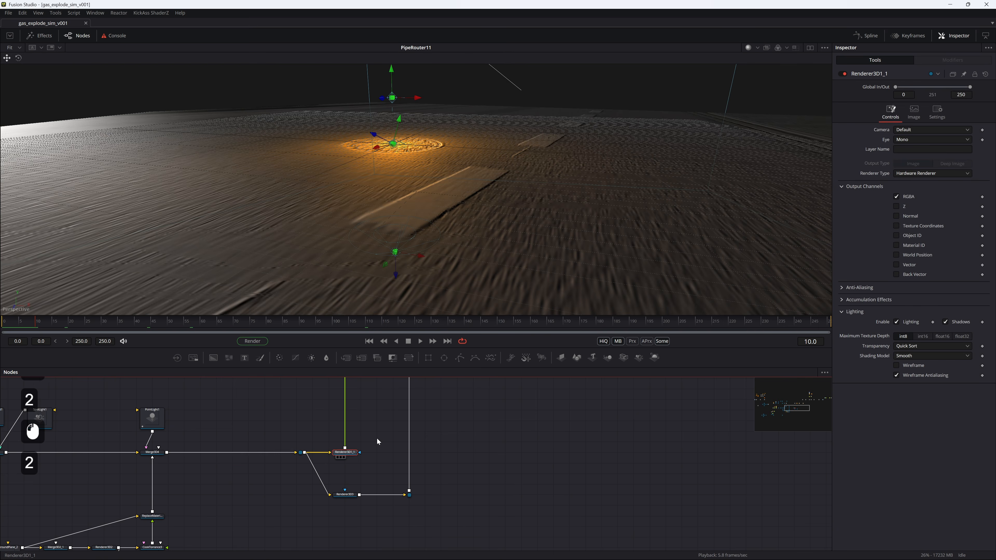
key("ctrl+s")
Display Renderer3D3 and review its Software Renderer type and Vector output channel
left_click(345, 495)
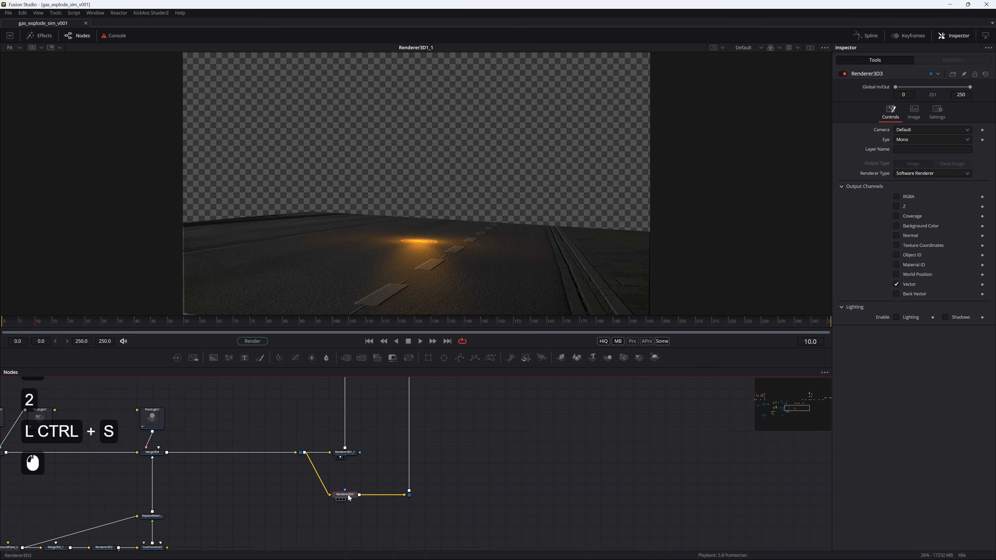
key("2")
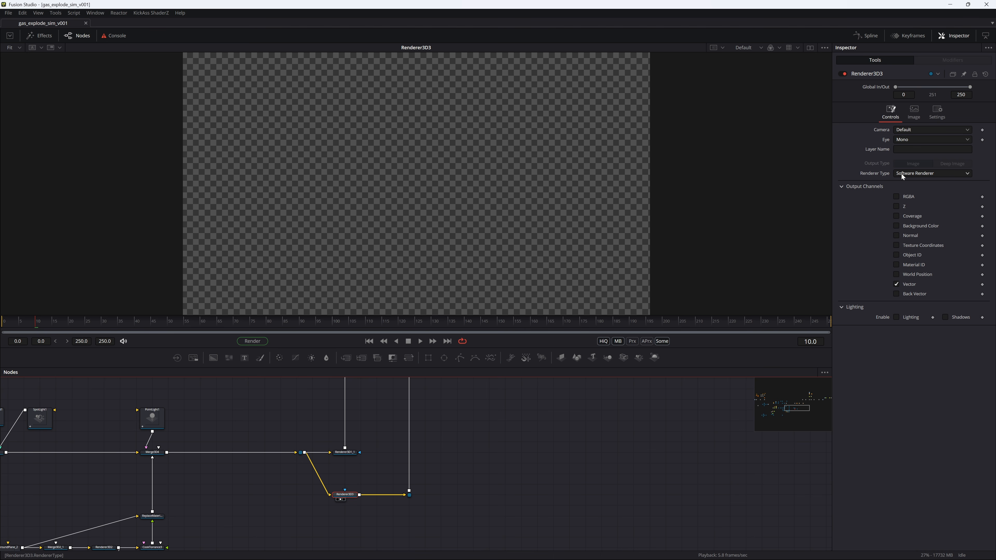
left_click(917, 173)
left_click(922, 175)
left_click_drag(516, 415, 521, 448)
double_click(521, 447)
Compare with Renderer3D1_1 by displaying it, playing to frame 12, reviewing its output channels and saving the composition
left_click(353, 487)
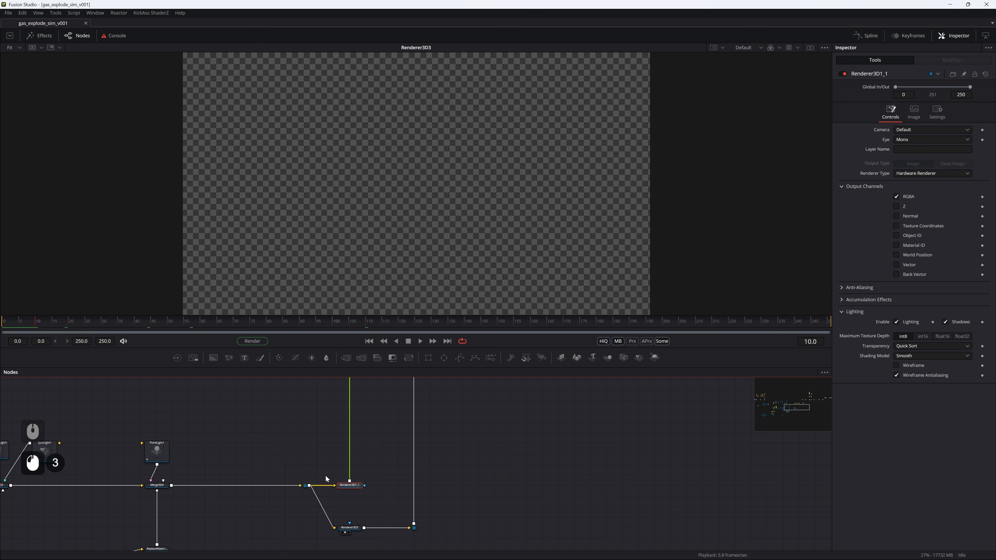
key("ctrl+s")
left_click(348, 489)
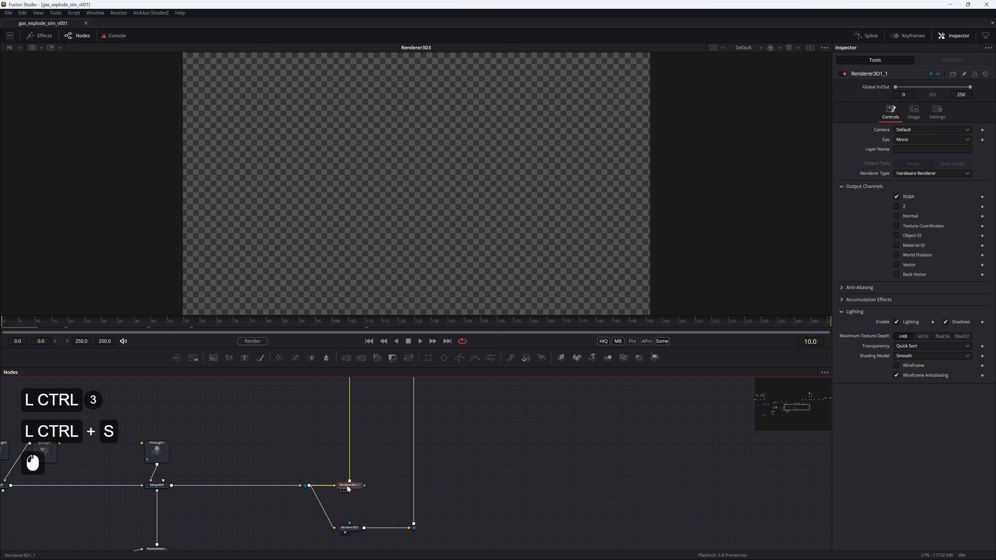
key("space")
key("space")
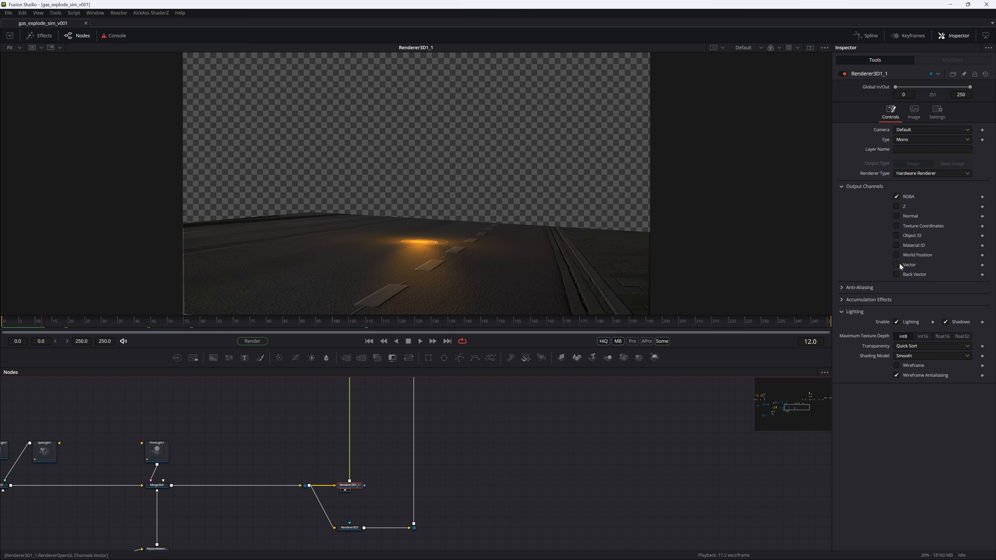
left_click(473, 473)
key("ctrl+s")
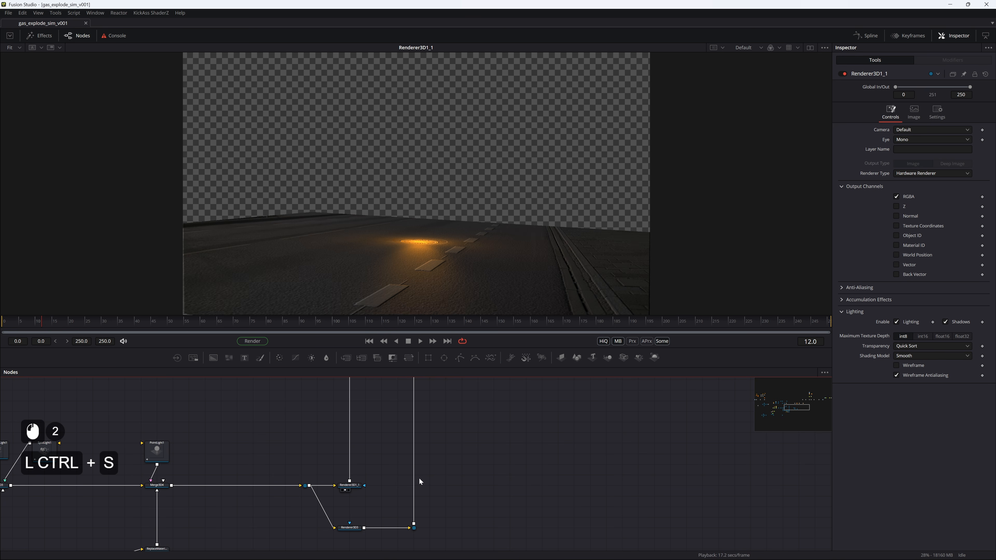
Display Renderer3D3's vector-only render at frame 12
left_click(350, 529)
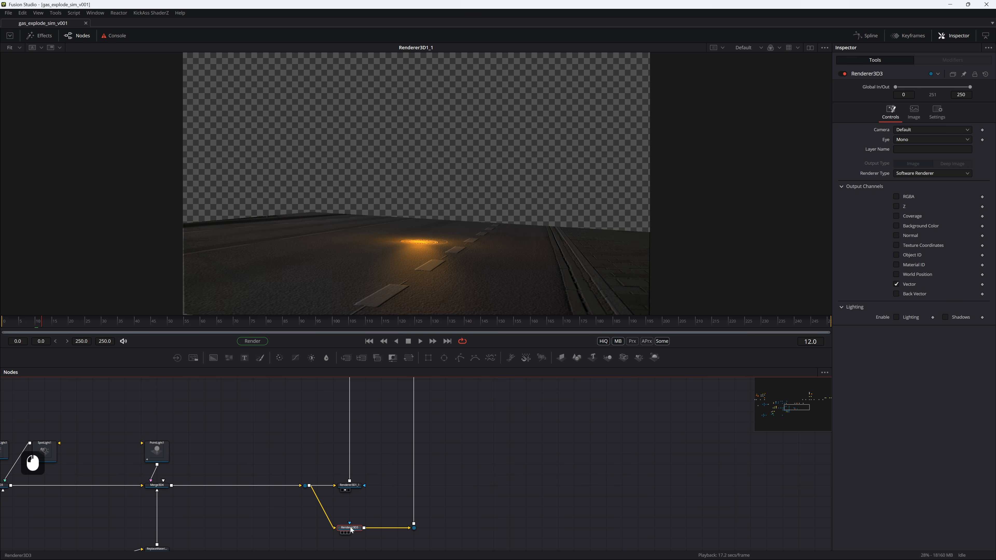
key("2")
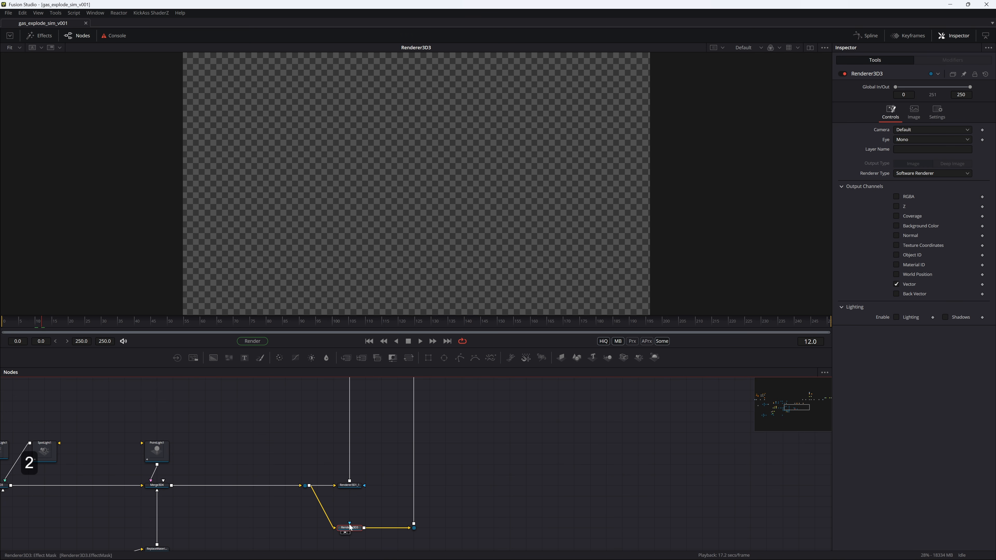
Compare Renderer3D3 with its RGBA output on and off against Renderer3D1_1, and check Renderer3D1_1's renderer type
left_click(897, 197)
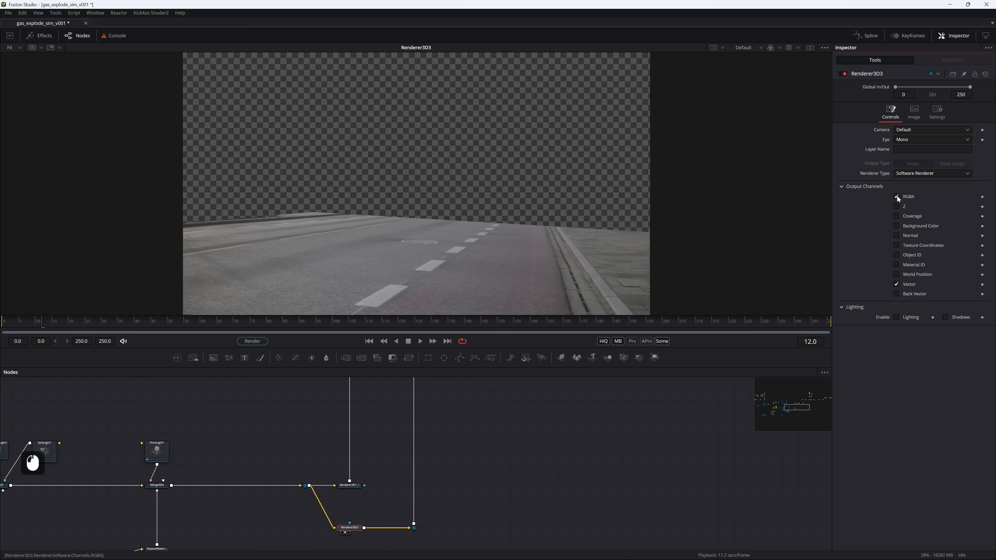
left_click(897, 197)
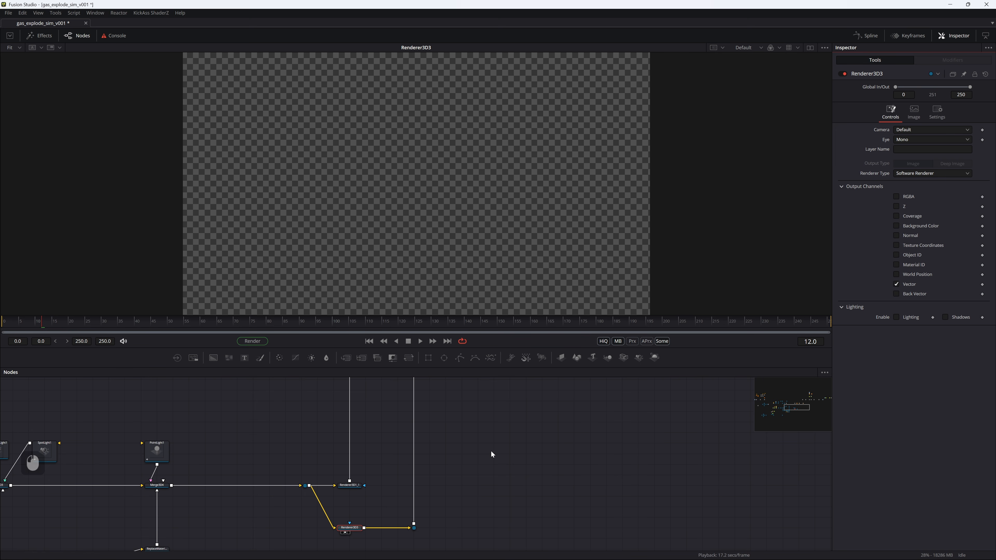
left_click(349, 485)
key("2")
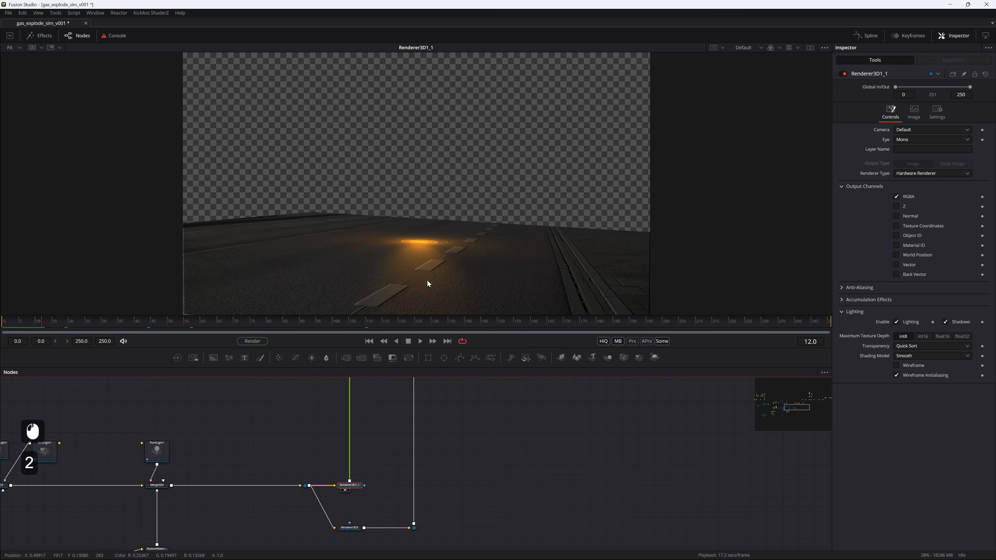
left_click(902, 174)
left_click(909, 175)
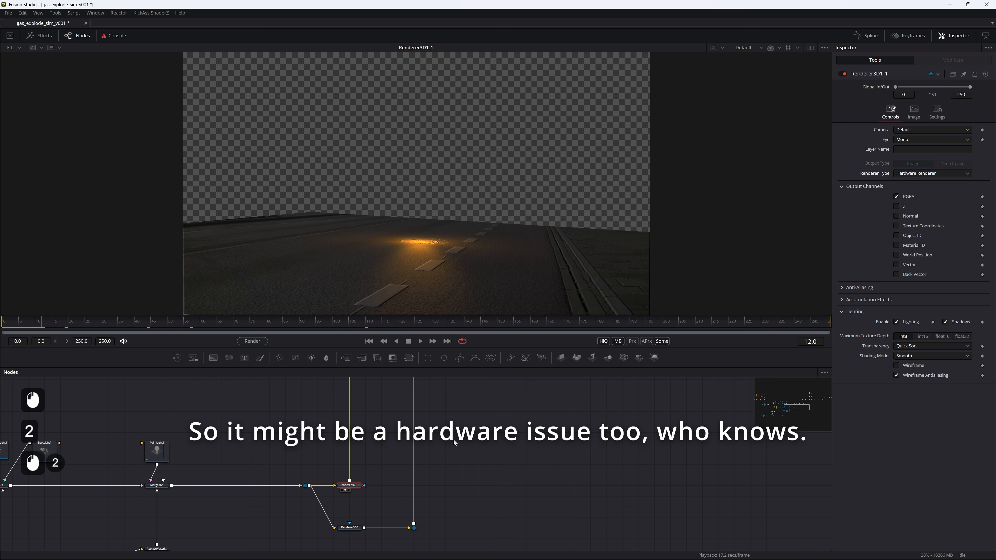
Display Renderer3D3 and check its renderer type options without changing them
left_click(343, 531)
key("2")
left_click(909, 174)
left_click(912, 175)
key("Escape")
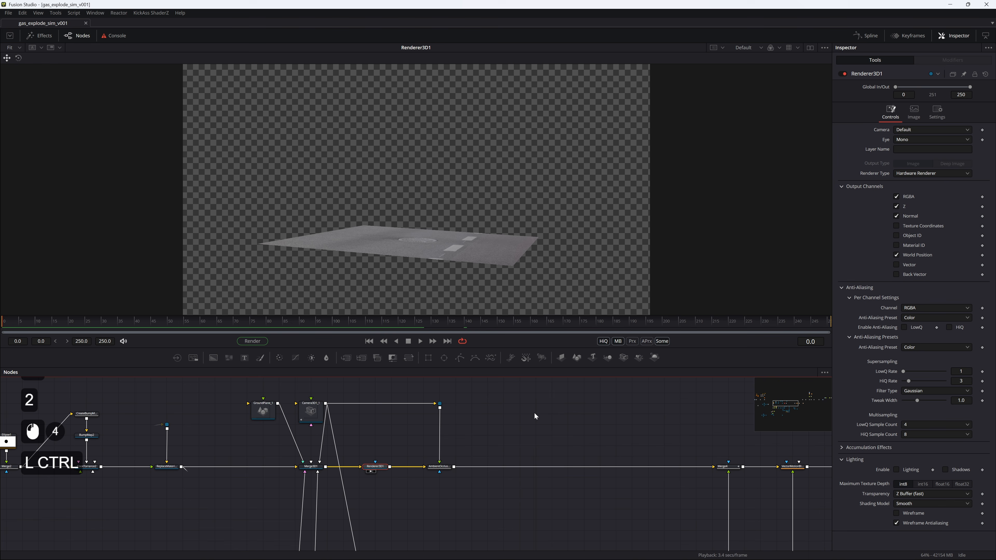
Save the composition and play Renderer3D1's manhole lid animation from frame 0 to frame 102
key("ctrl+s")
key("space")
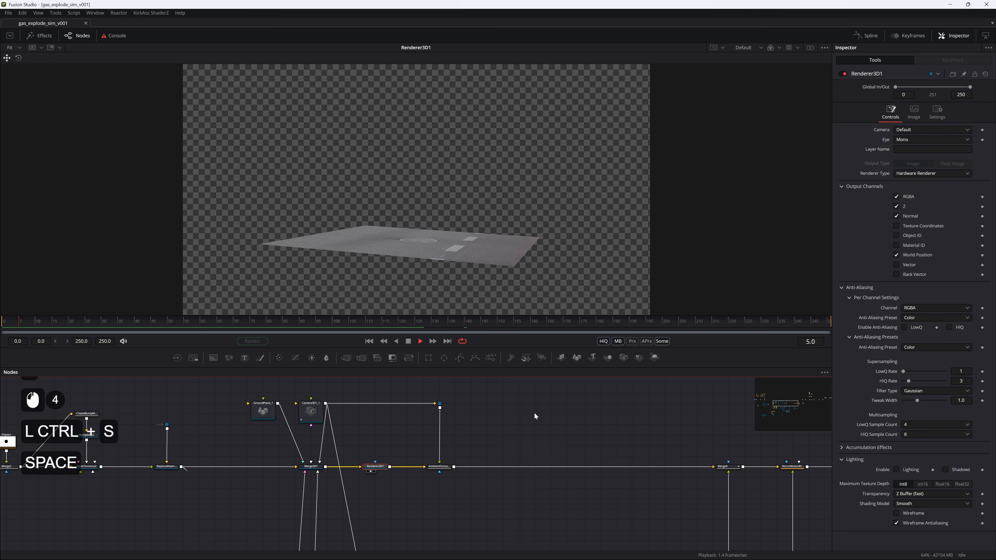
key("space")
key("space")
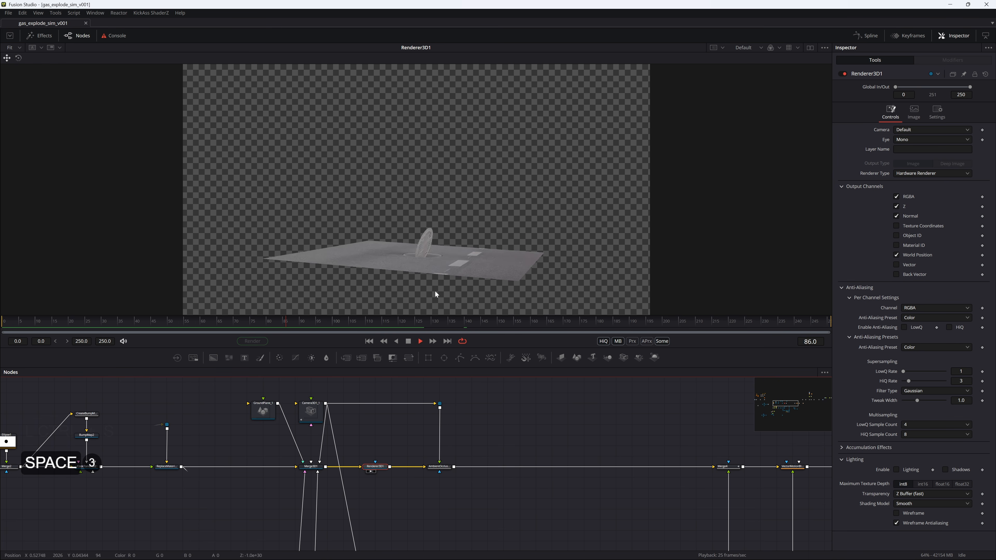
key("space")
Display AmbientOcclusion1 and then Renderer3D1_1 at frame 102, saving the composition
left_click(442, 471)
key("2")
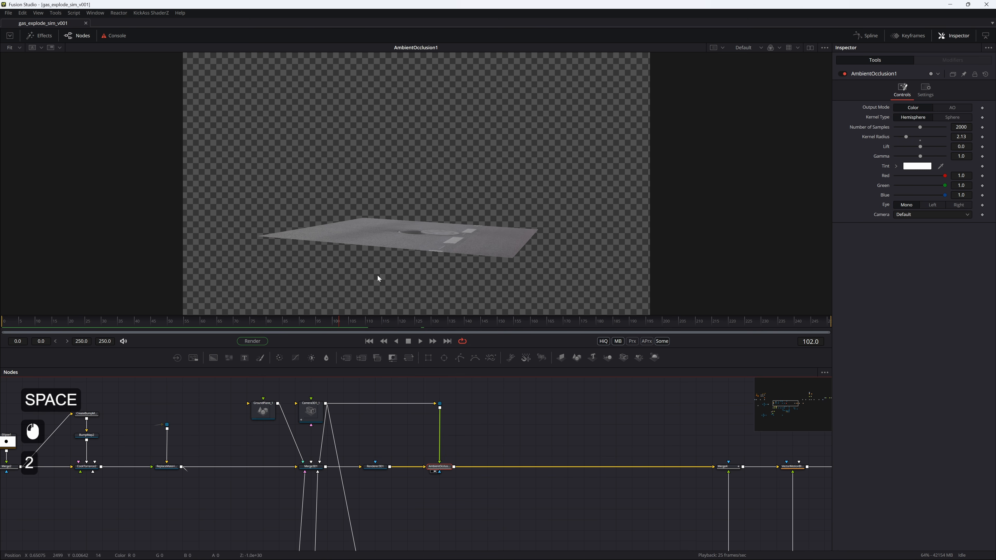
left_click_drag(704, 462, 450, 333)
left_click(473, 473)
key("2")
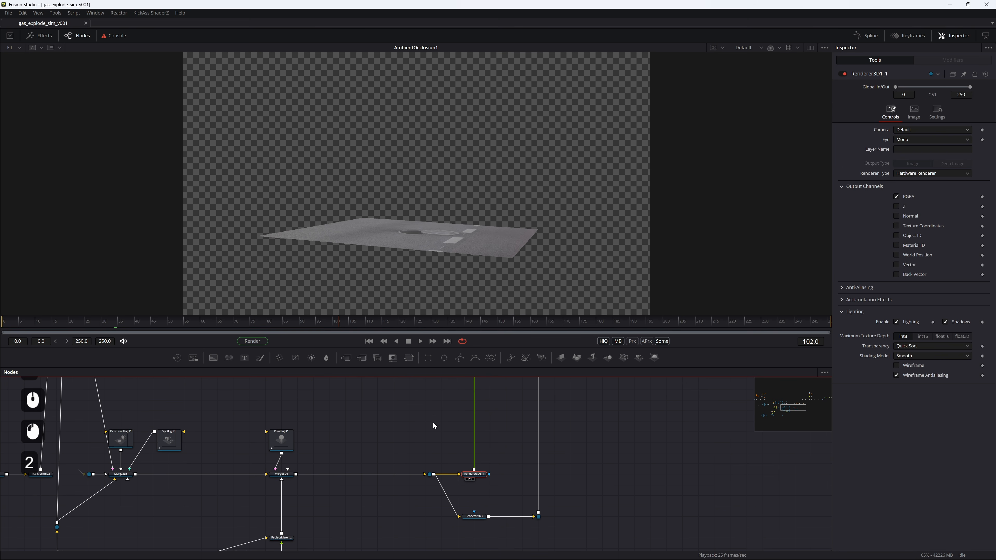
key("ctrl+s")
Display Merge4 and toggle it off and on repeatedly to compare the road with and without the relit render
left_click_drag(378, 418, 333, 432)
left_click_drag(379, 420, 314, 493)
left_click(363, 414)
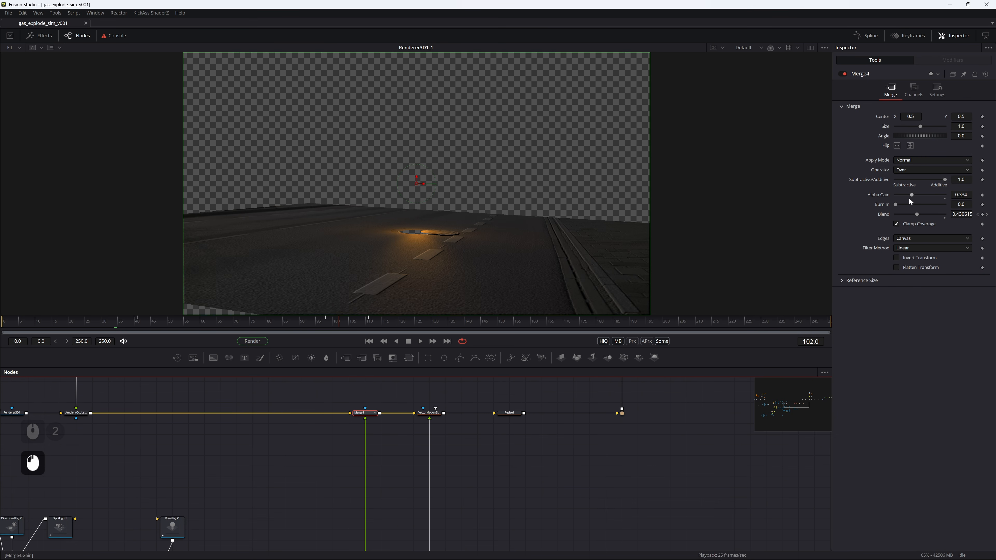
key("2")
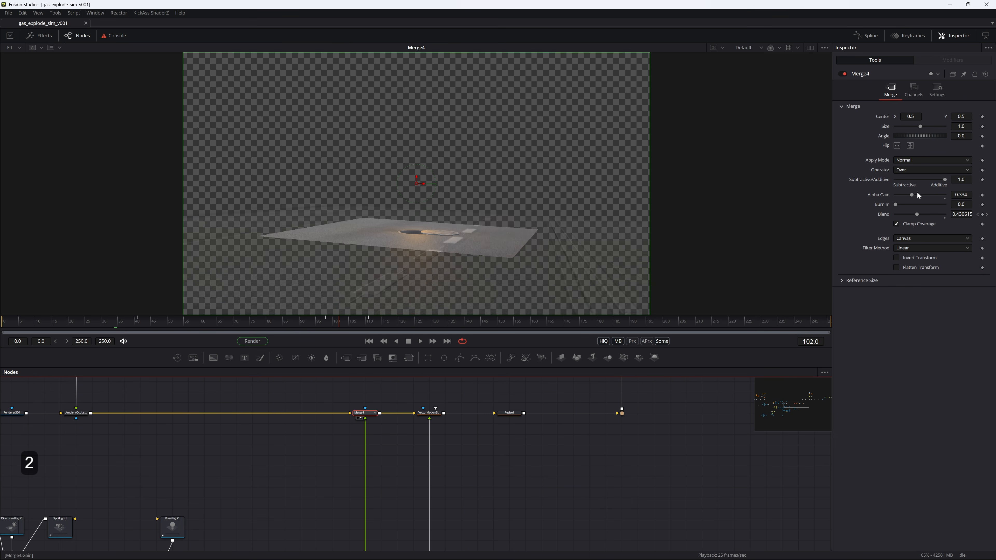
key("ctrl+p")
key("ctrl+p")
key("ctrl+p")
key("ctrl+p")
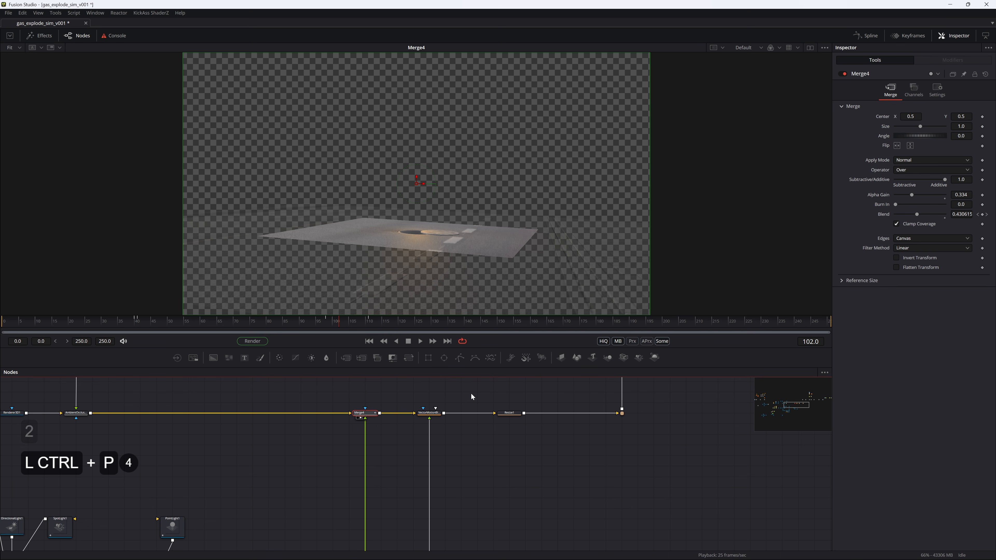
Examine Merge4's keyframed Blend around the manhole by playing near frame 40 and scrubbing to frame 111
scroll(518, 265, "up", 5)
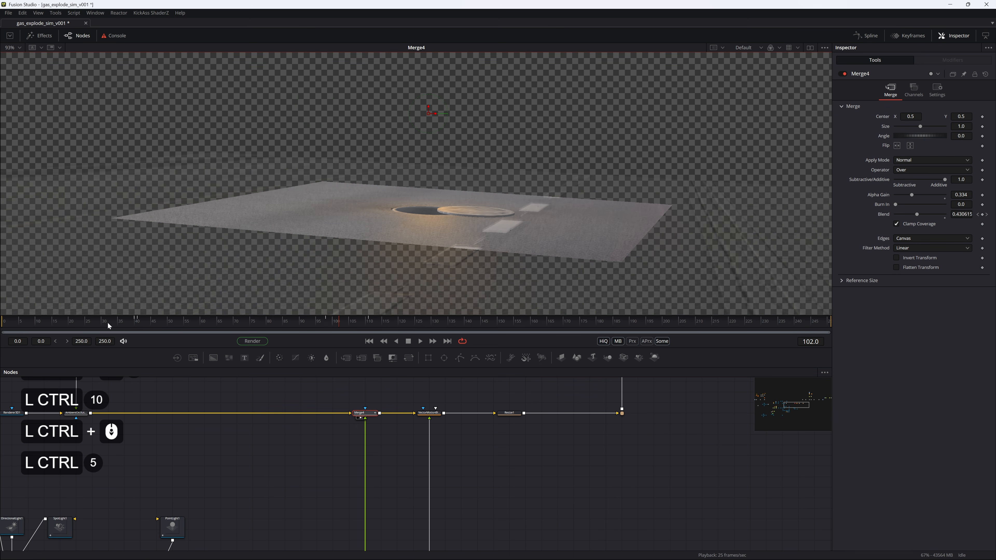
left_click(131, 321)
key("space")
key("space")
left_click(136, 325)
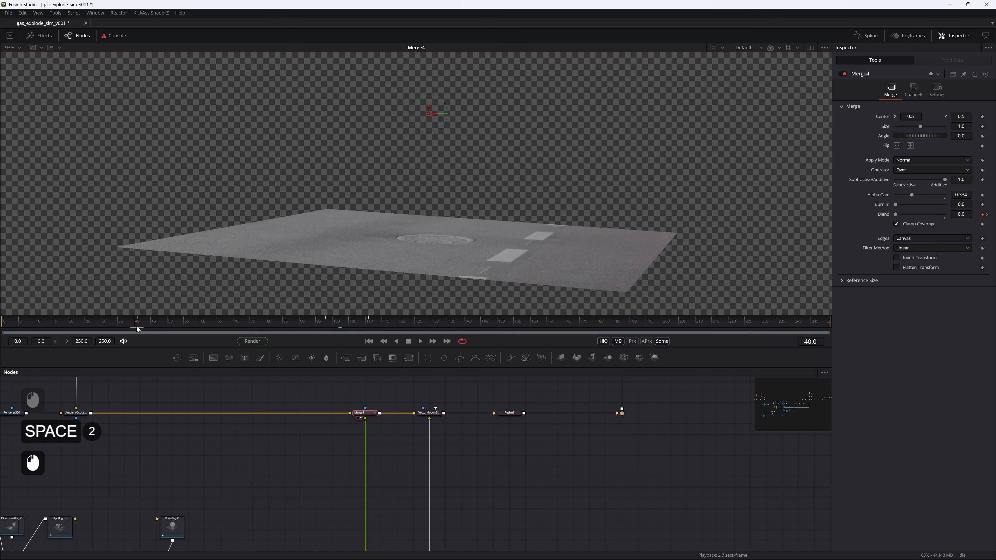
left_click_drag(137, 326, 371, 323)
key("space")
key("space")
Display VectorMotionBlur1 at frame 82 and trace its vector input back to Renderer3D3
left_click(429, 412)
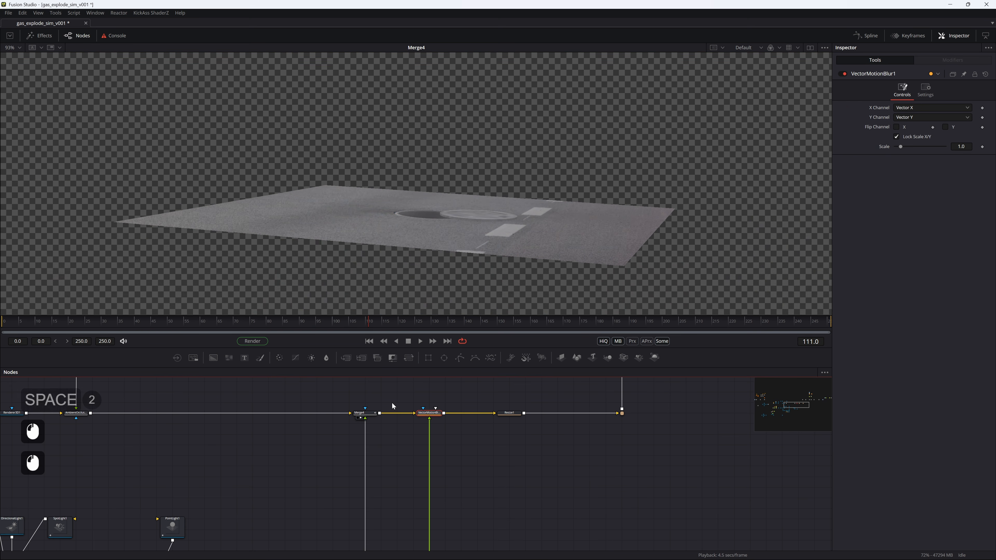
left_click(273, 322)
left_click_drag(436, 266, 462, 197)
key("2")
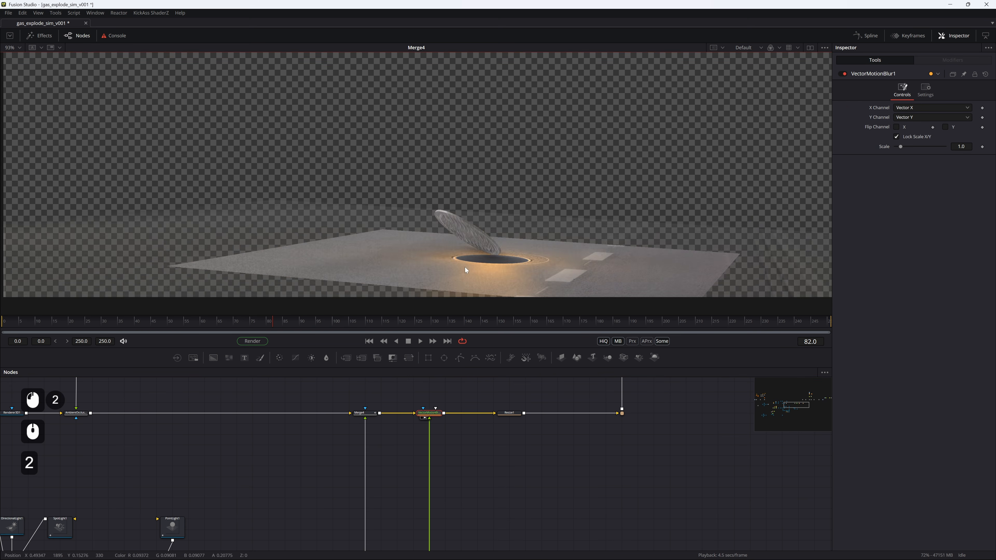
left_click_drag(441, 470, 446, 360)
left_click(371, 494)
left_click_drag(466, 402, 422, 504)
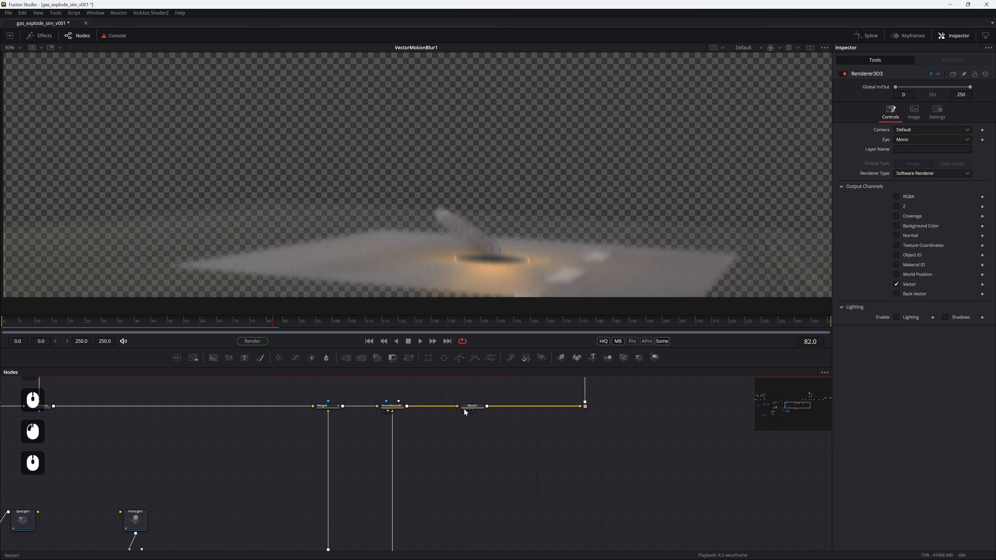
left_click(392, 406)
Fit the whole frame in the viewer and scrub VectorMotionBlur1's output from frame 63 to frame 102
left_click(440, 279)
key("ctrl+f")
double_click(210, 322)
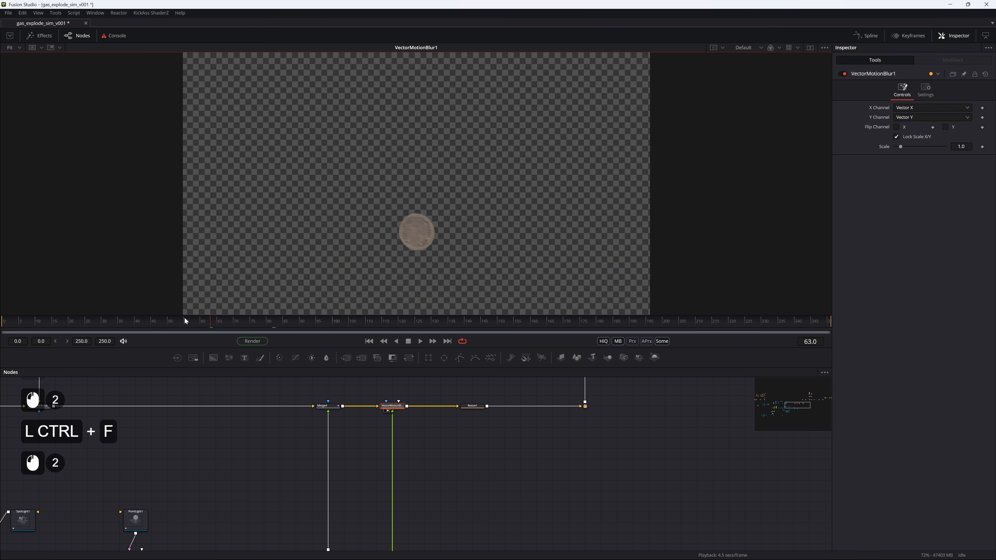
left_click_drag(235, 320, 254, 324)
left_click_drag(254, 324, 340, 326)
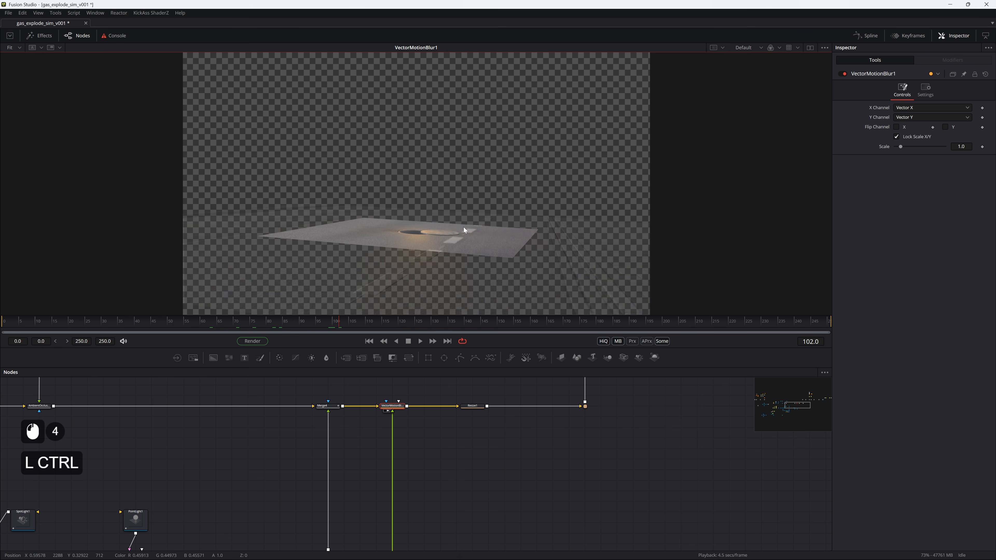
Examine the manhole and its lid up close in VectorMotionBlur1's output at frame 102
scroll(447, 238, "up", 5)
scroll(448, 238, "up", 2)
key("ctrl+f")
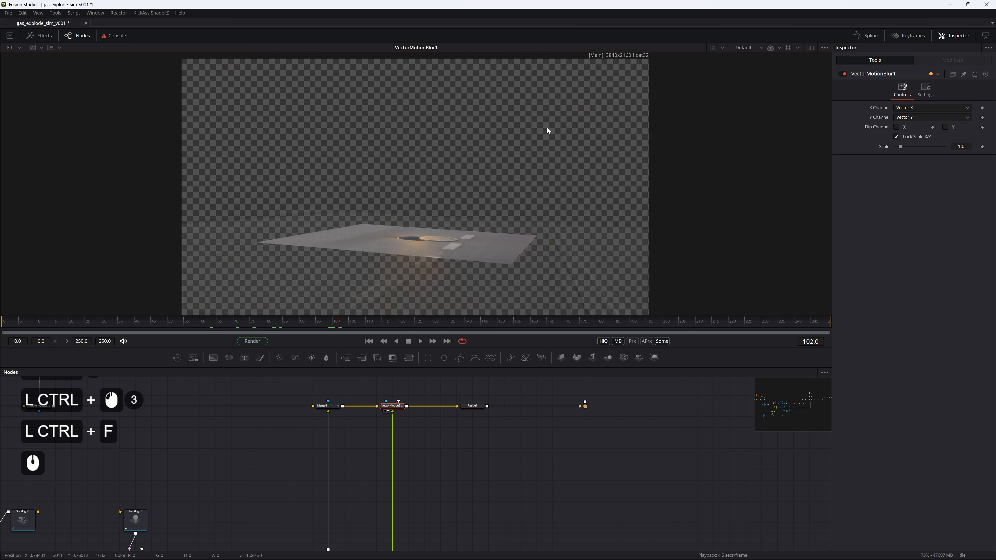
scroll(610, 112, "up", 5)
left_click_drag(765, 115, 737, 111)
left_click_drag(404, 259, 559, 132)
scroll(606, 89, "up", 1)
Review Resize1's width and height and examine the lid's edges up close in its output, saving the composition
left_click(473, 406, "ctrl")
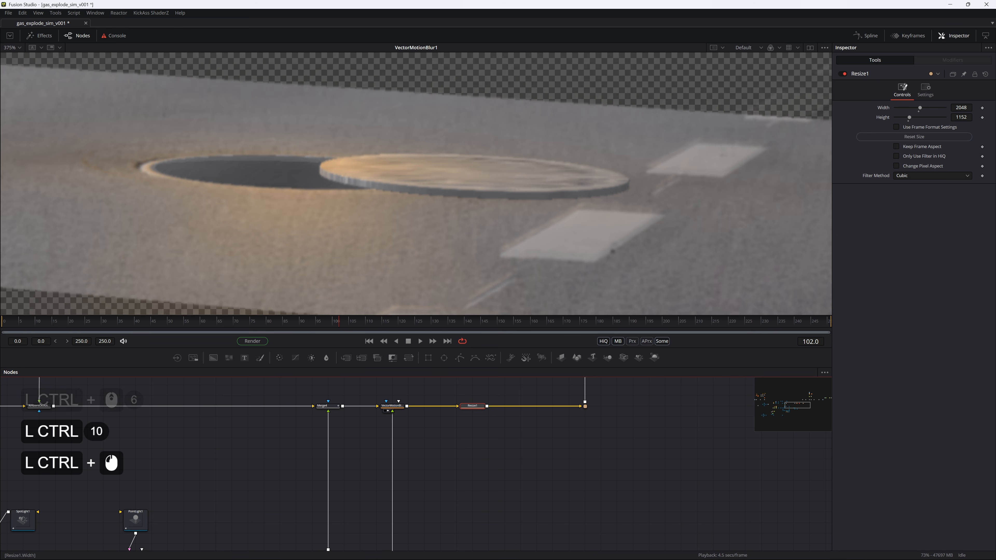
key("ctrl+s")
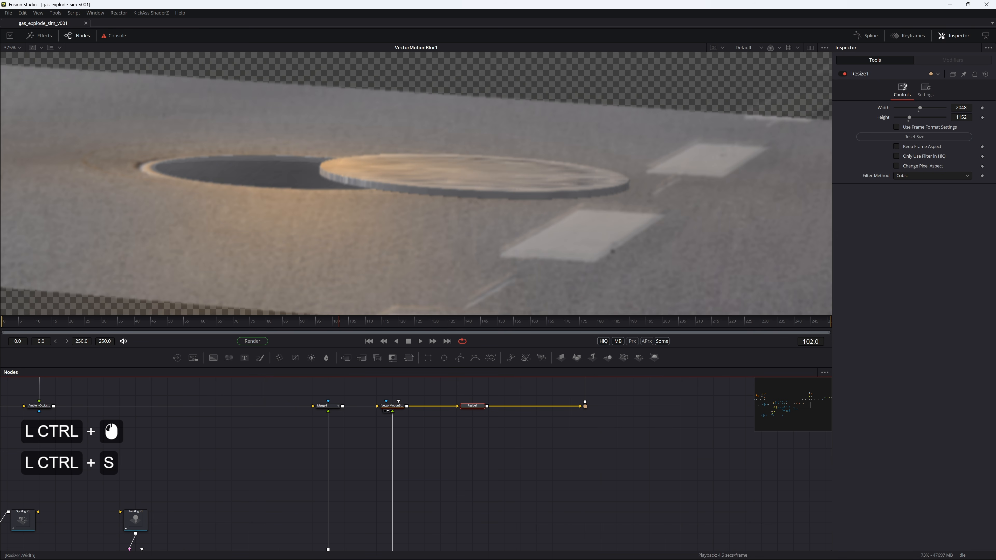
left_click(479, 408)
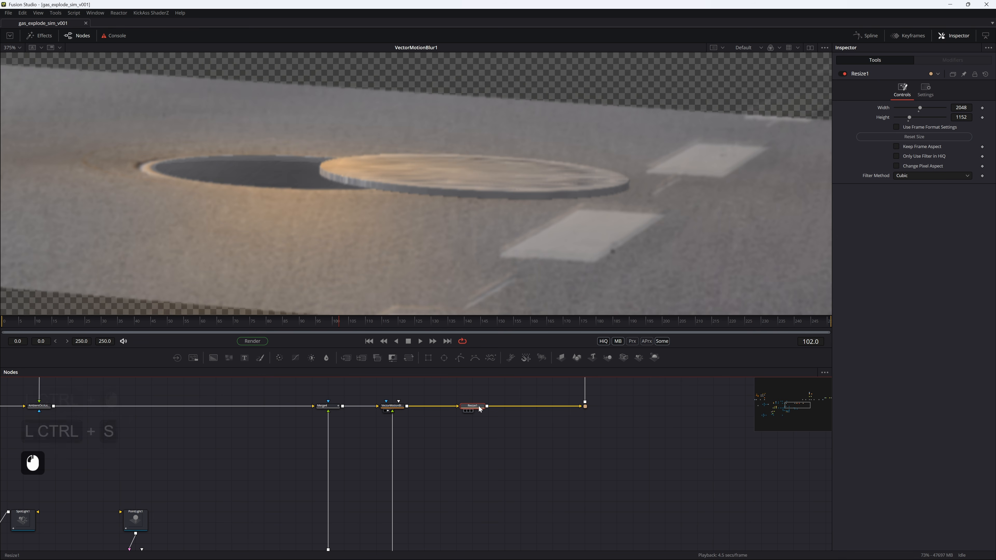
key("2")
key("ctrl+f")
scroll(440, 219, "up", 9)
scroll(428, 235, "down", 1)
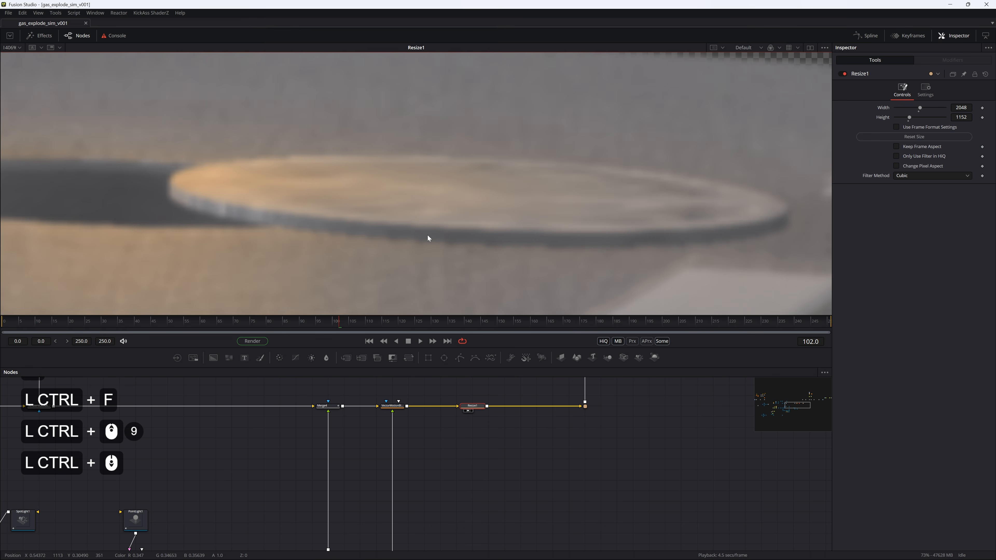
left_click(428, 235, "ctrl")
key("ctrl+f")
scroll(428, 235, "up", 4)
key("ctrl+s")
Display Merge1, which places the manhole render over the street footage, fit the view and save the composition
left_click_drag(548, 214, 251, 263)
left_click_drag(526, 396, 509, 483)
left_click(482, 448)
left_click_drag(460, 448, 430, 449)
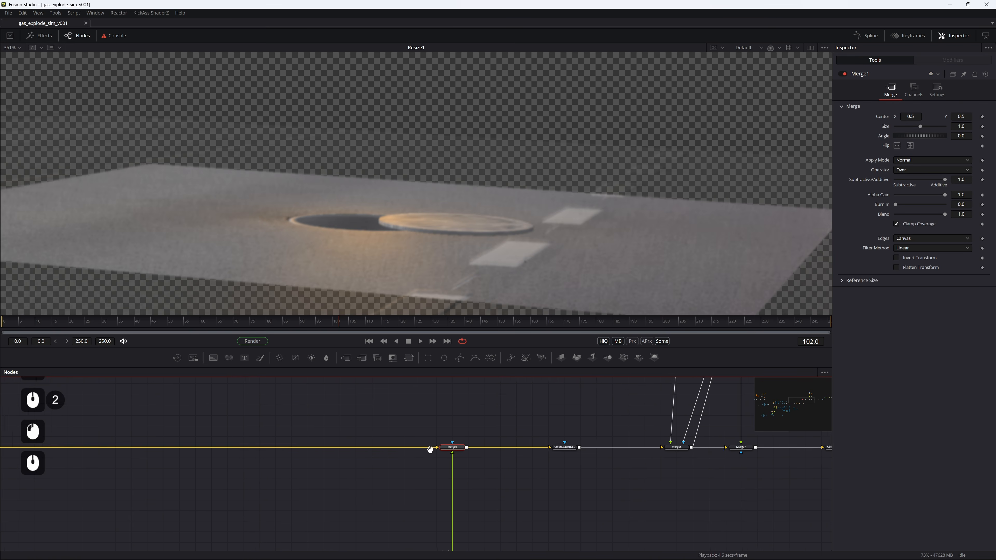
key("2")
left_click(484, 215, "ctrl")
key("ctrl+f")
key("ctrl+s")
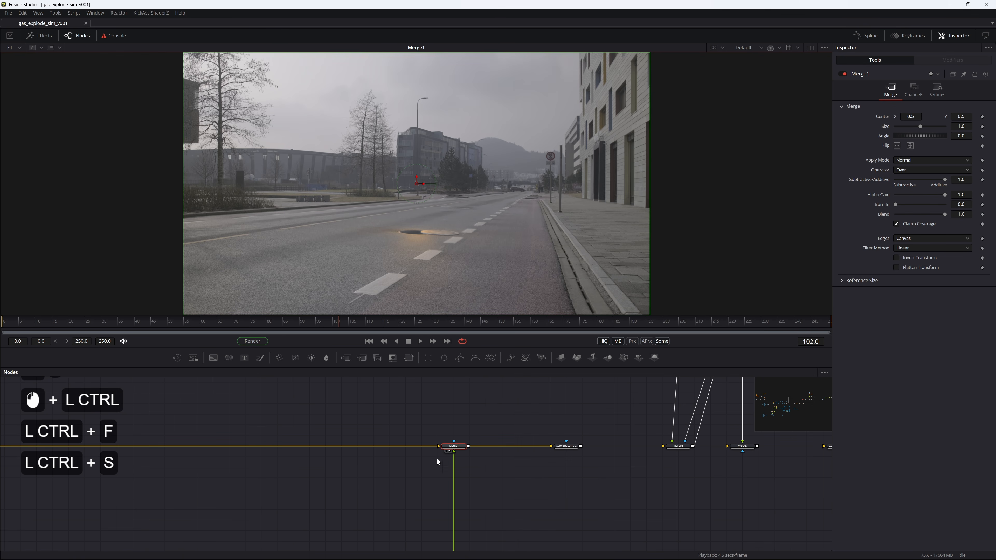
Toggle Merge1 off and on repeatedly to compare the street with and without the manhole render, saving the composition
left_click(462, 447)
key("ctrl+p")
key("ctrl+p")
key("ctrl+p")
key("ctrl+p")
key("ctrl+p")
key("ctrl+p")
key("ctrl+p")
key("ctrl+p")
key("ctrl+s")
left_click(482, 426)
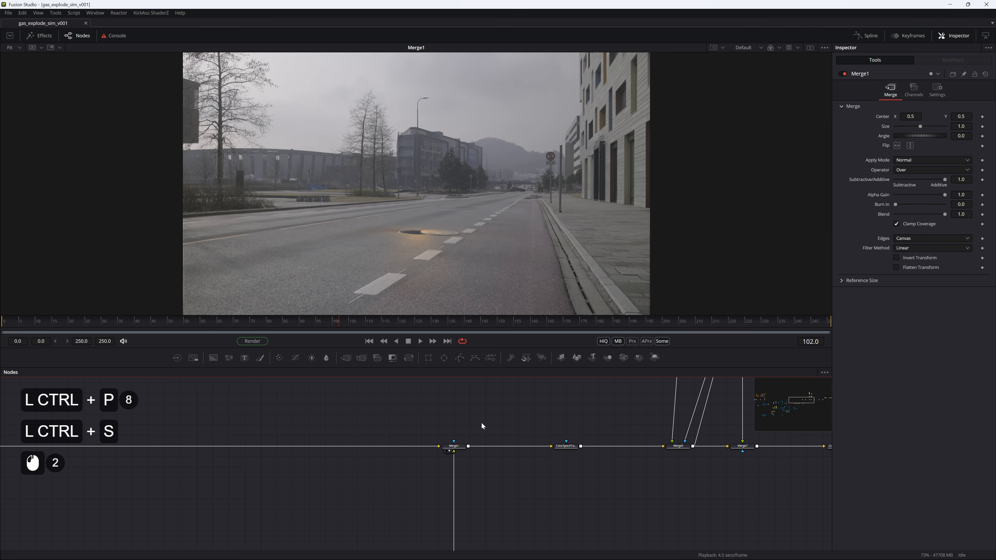
Review ColorSpaceTransform1's color space, gamma and tone mapping settings and save the composition
left_click(566, 447)
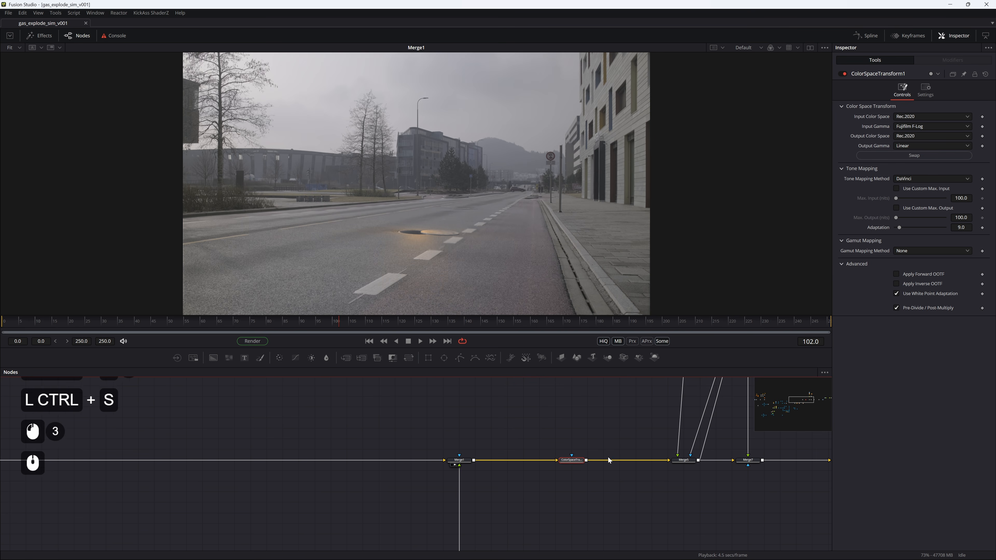
scroll(470, 434, "up", 3)
left_click_drag(472, 419, 440, 416)
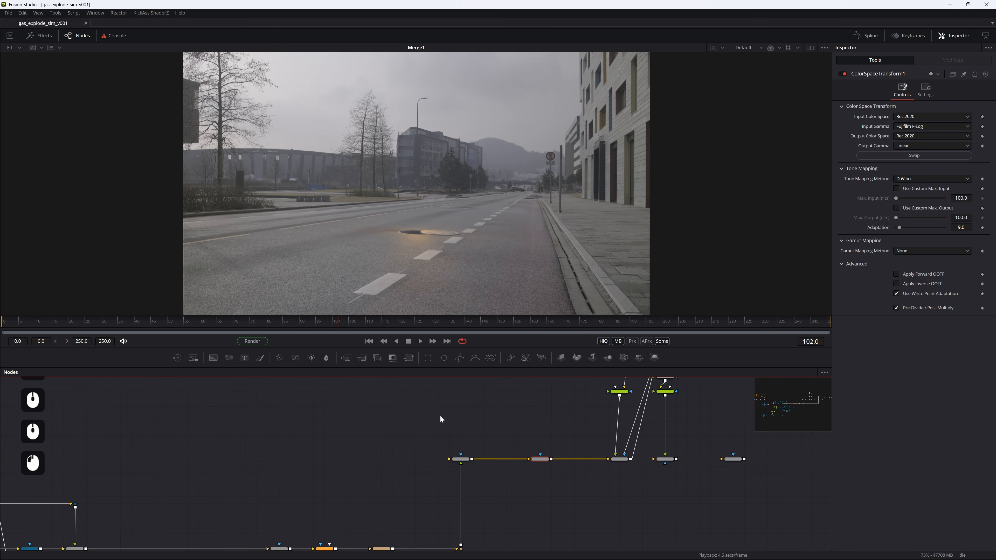
scroll(334, 445, "left", 3)
left_click_drag(365, 460, 433, 523)
key("ctrl+s")
Display Loader1's DSCF7759.mov and play it to frame 196, pointing out the pedestrians on the far sidewalk
left_click_drag(331, 450, 207, 437)
left_click_drag(542, 437, 819, 436)
left_click(161, 501)
key("2")
left_click(306, 322)
mouse_move(306, 322)
left_mouse_down()
mouse_move(190, 323)
mouse_move(294, 322)
left_mouse_up()
key("space")
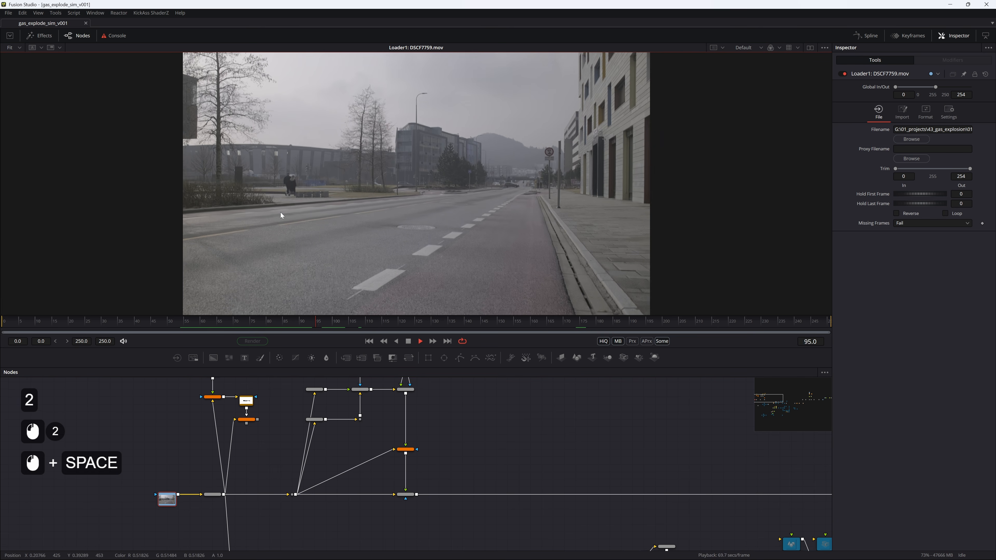
left_click(261, 202)
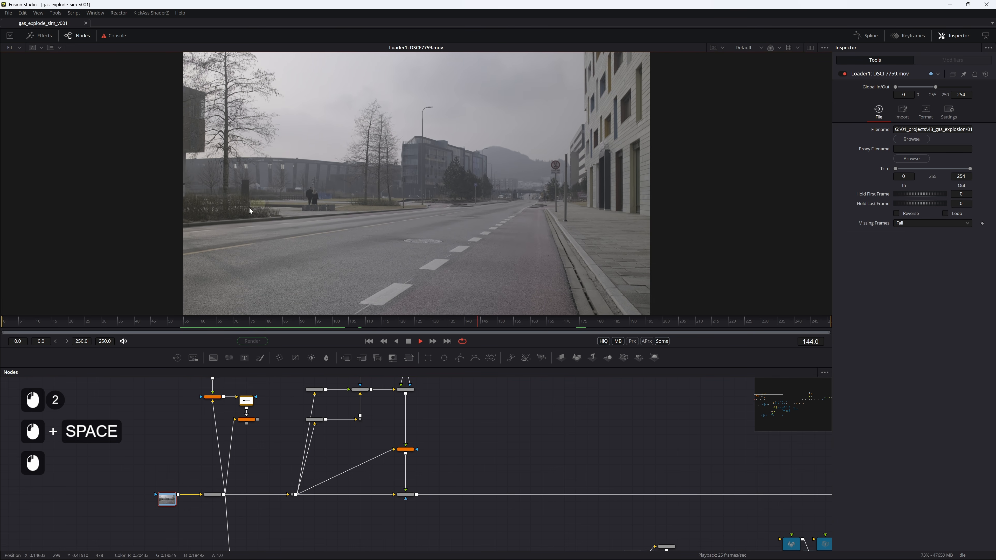
key("space")
key("space")
key("space")
Display Loader3's gas_explode_v002.mov and play it to frame 116 to check the area where the pedestrians walk
left_click_drag(686, 448, 151, 433)
left_click_drag(704, 469, 174, 464)
left_click_drag(649, 465, 280, 492)
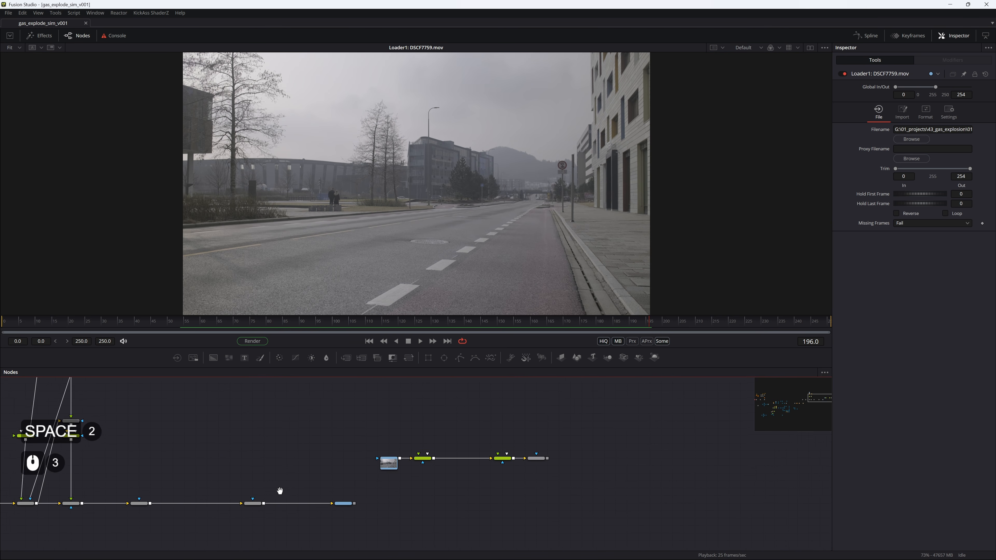
left_click_drag(400, 467, 373, 451)
left_click(364, 447)
key("2")
left_click(322, 320)
left_click_drag(323, 319, 305, 337)
key("space")
key("space")
left_click(246, 227)
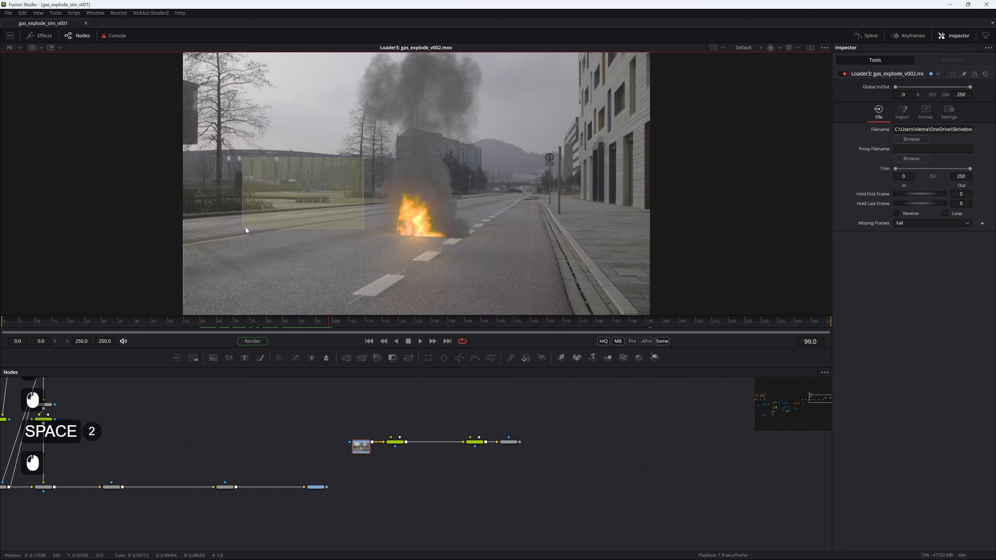
key("space")
key("space")
Return to the start of the node graph and display the router feeding the TimeSpeed nodes, saving the composition
left_click_drag(239, 453, 569, 459)
left_click_drag(241, 460, 568, 466)
left_click_drag(103, 460, 557, 442)
left_click_drag(86, 435, 345, 434)
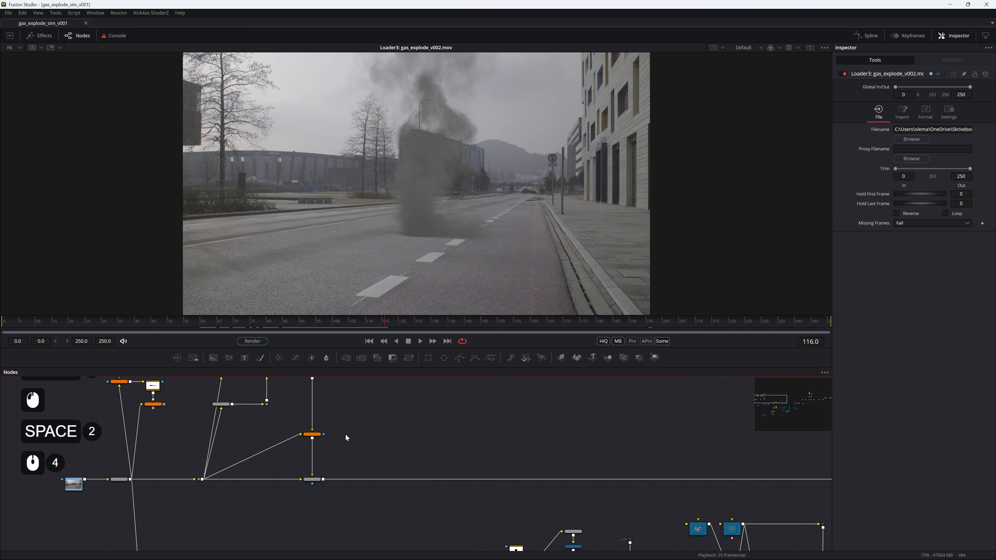
left_click_drag(187, 481, 265, 519)
left_click(277, 517)
key("2")
key("ctrl+s")
scroll(292, 473, "up", 1)
left_click_drag(292, 473, 276, 510)
Display TimeSpeed2_1's frozen frame, scrub back to frame 2 and examine the pedestrian area
left_click(286, 424)
key("2")
left_click_drag(125, 327, 10, 333)
left_click_drag(285, 179, 269, 188)
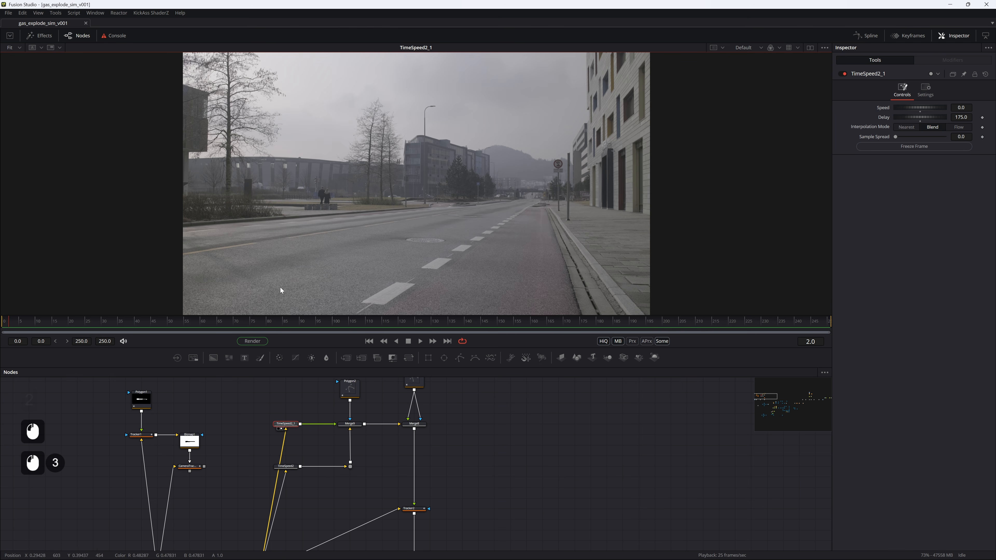
Display TimeSpeed2's frozen frame, Merge9's result and the merge after it to compare the pedestrian area
left_click(289, 474)
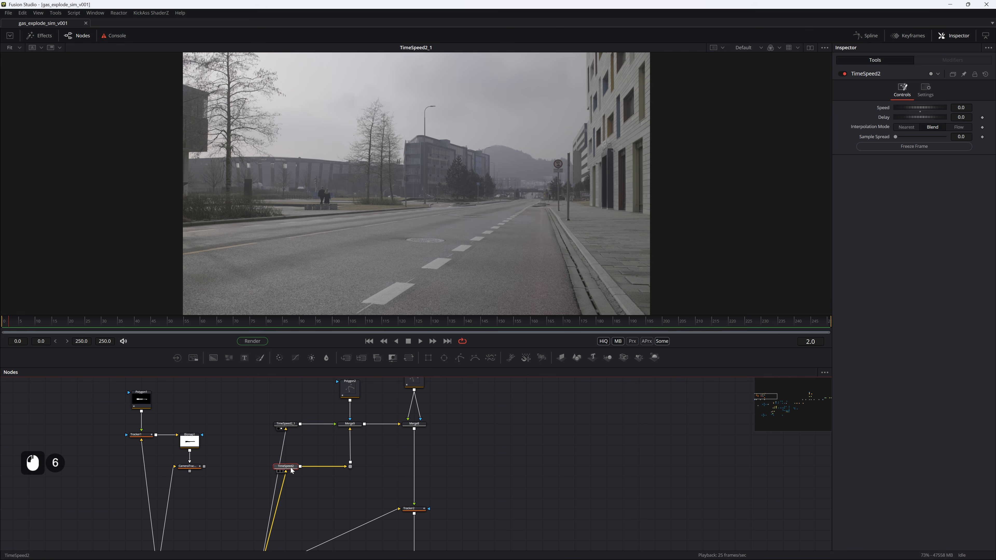
key("2")
left_click_drag(258, 186, 234, 214)
left_click(353, 425)
key("2")
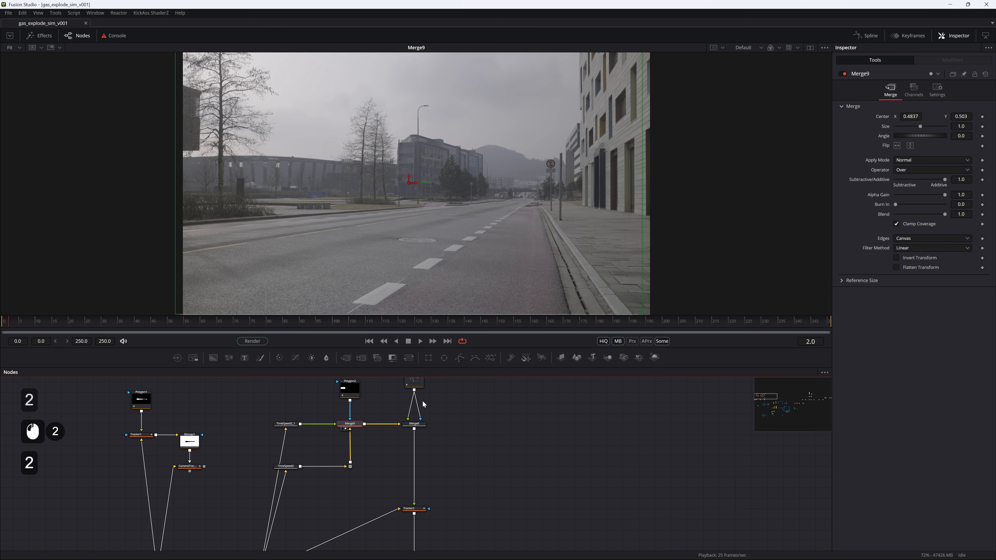
left_click(416, 424)
key("2")
Display PipeRouter12's original footage and select Tracker2 to examine its IntelliTrack 1 path on the street lamp
left_click_drag(416, 490, 452, 392)
left_click(291, 474)
key("2")
left_click(455, 411)
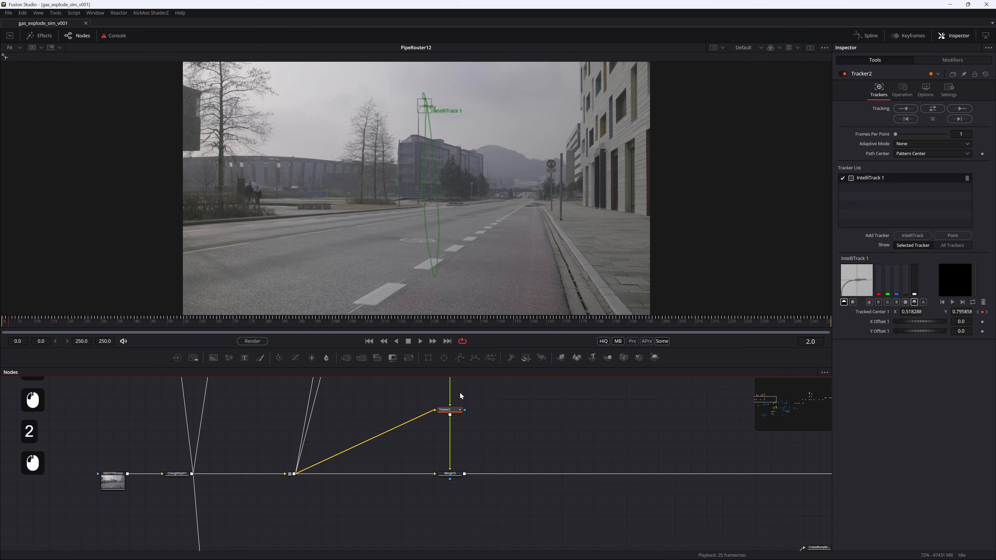
scroll(429, 105, "up", 5)
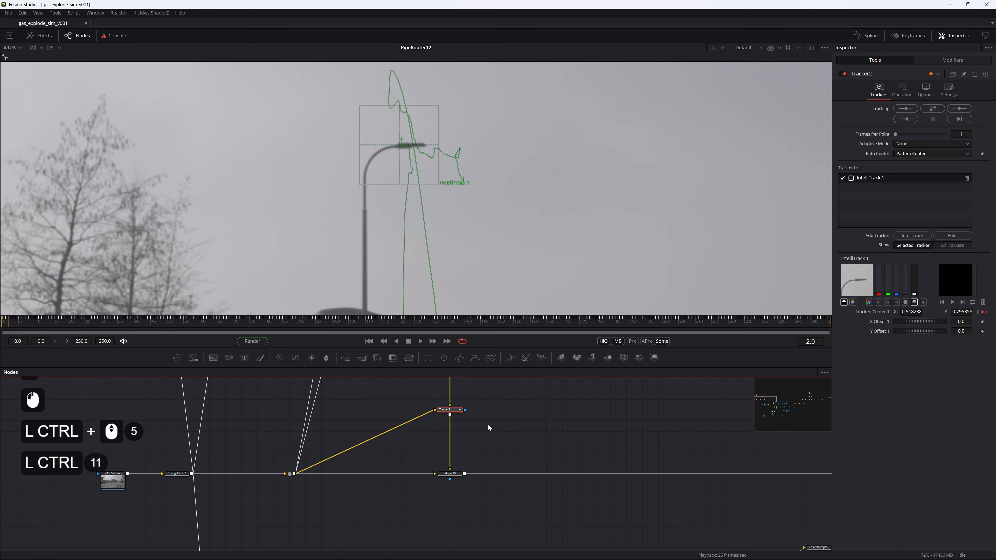
left_click(442, 236)
key("ctrl+f")
Scrub the footage to frame 65, inspect the lamp head up close, and play on to frame 112
left_click_drag(17, 324, 217, 322)
scroll(467, 246, "up", 7)
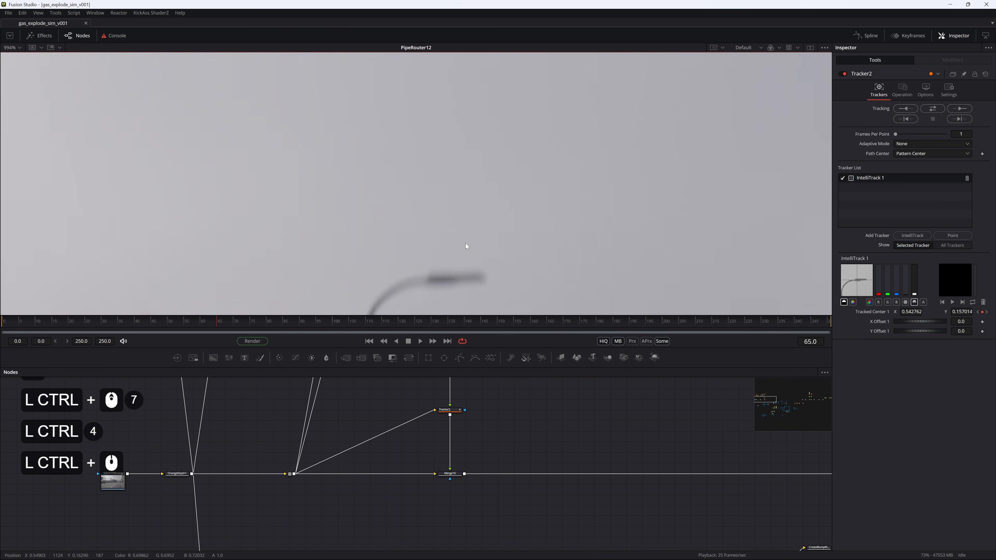
key("ctrl+f")
key("space")
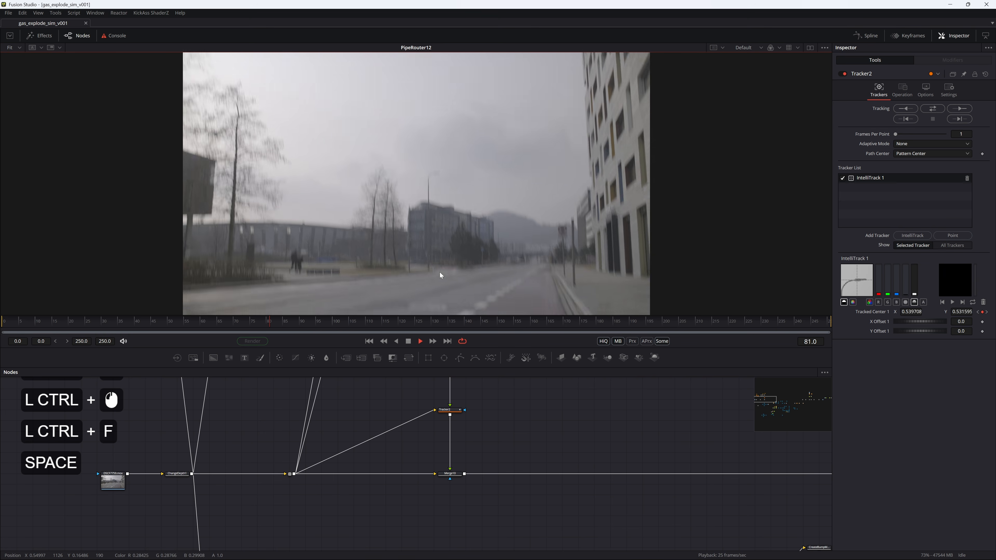
key("space")
Examine the pedestrians and the surrounding sidewalk closely at frame 112, and fit the whole image in the viewer again
left_click(285, 197)
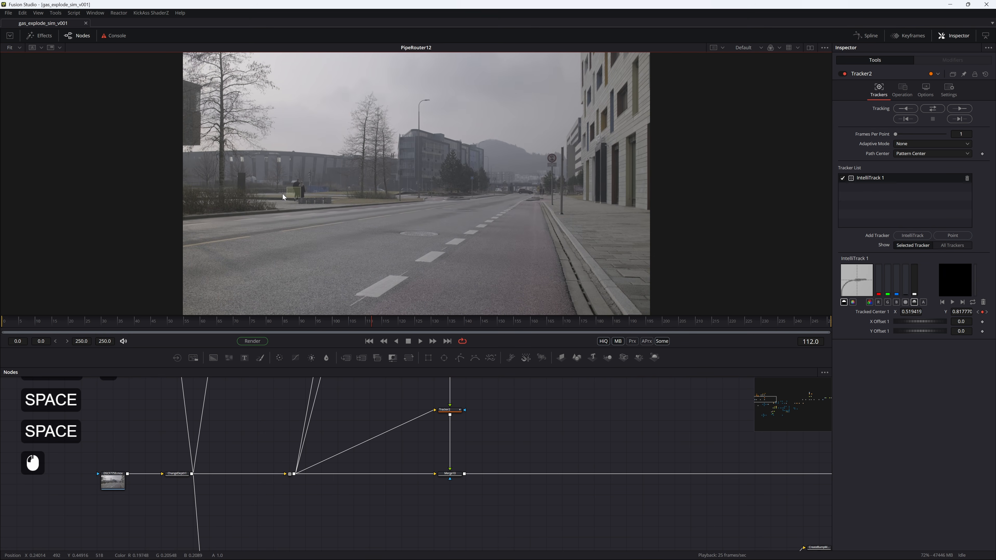
scroll(416, 200, "up", 7)
left_click(438, 205)
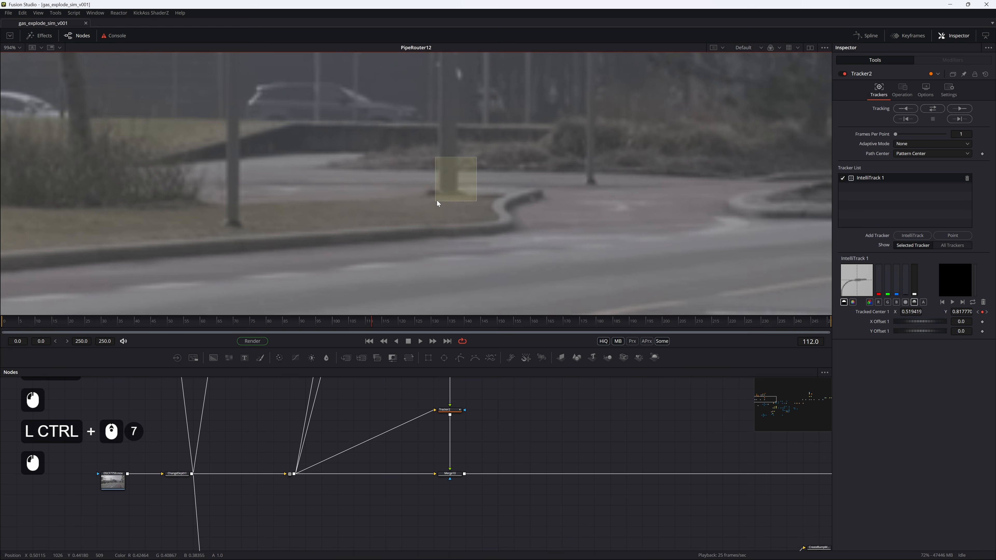
scroll(421, 205, "up", 2)
left_click(406, 219)
scroll(406, 218, "down", 2)
left_click(313, 212)
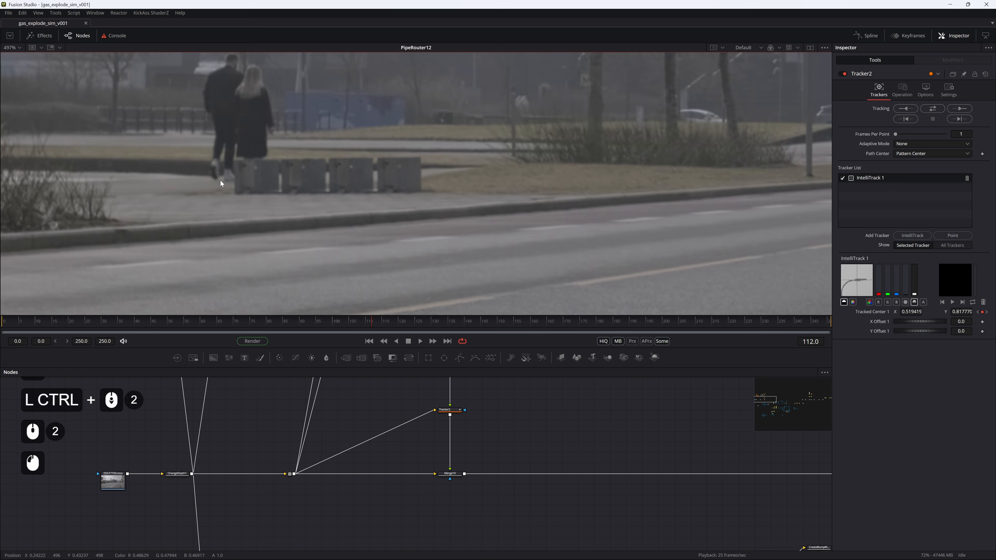
key("ctrl+f")
Display Merge10's cleaned plate, scrub to frame 78 to check the pedestrian removal, and save the composition
left_click(453, 414)
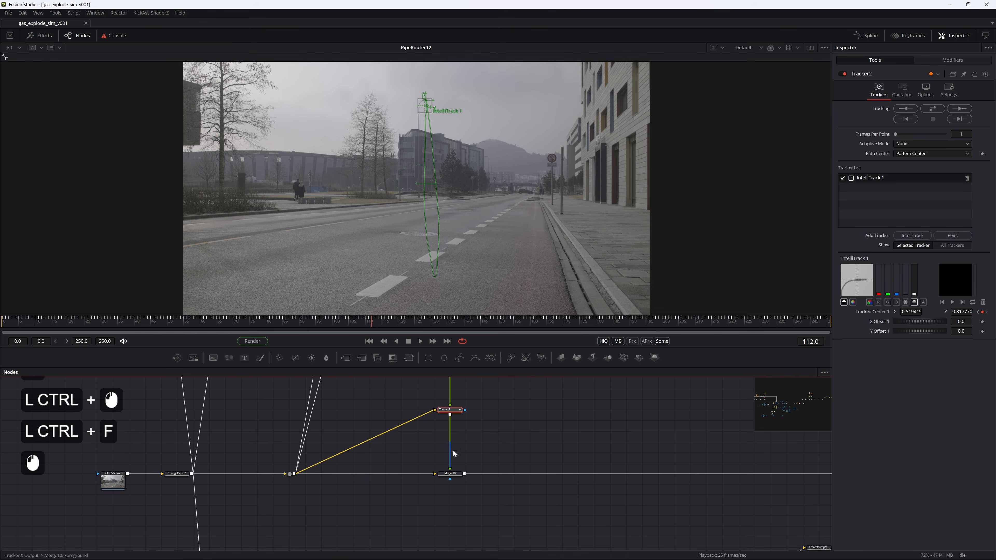
key("2")
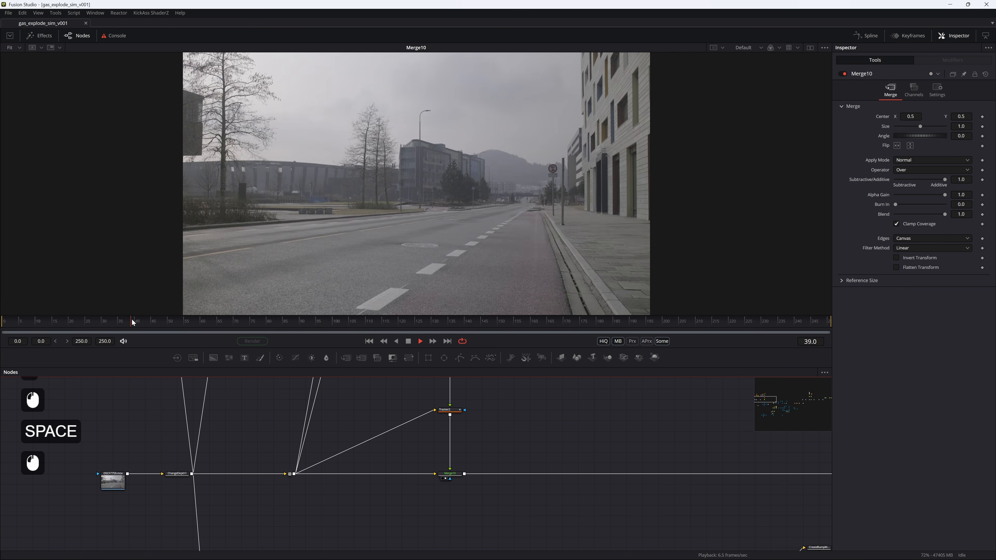
left_click_drag(132, 321, 260, 323)
key("space")
key("ctrl+s")
key("space")
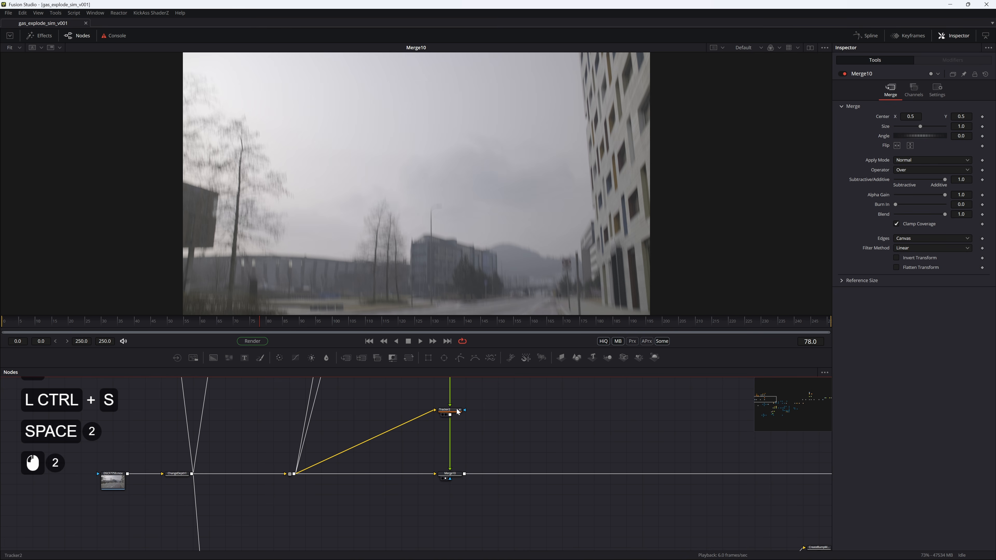
Turn off motion blur in Tracker2's settings for comparison
left_click(458, 412)
key("space")
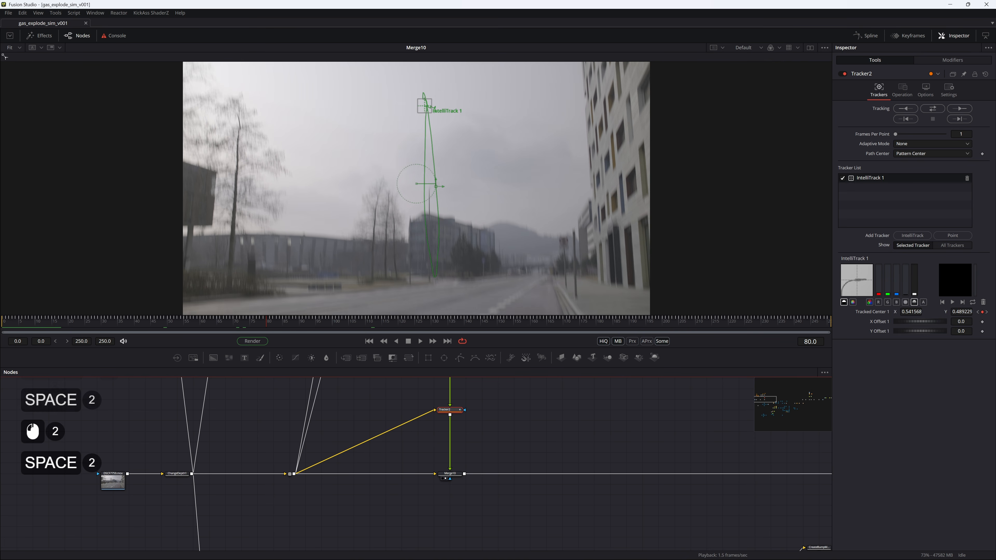
left_click(453, 412)
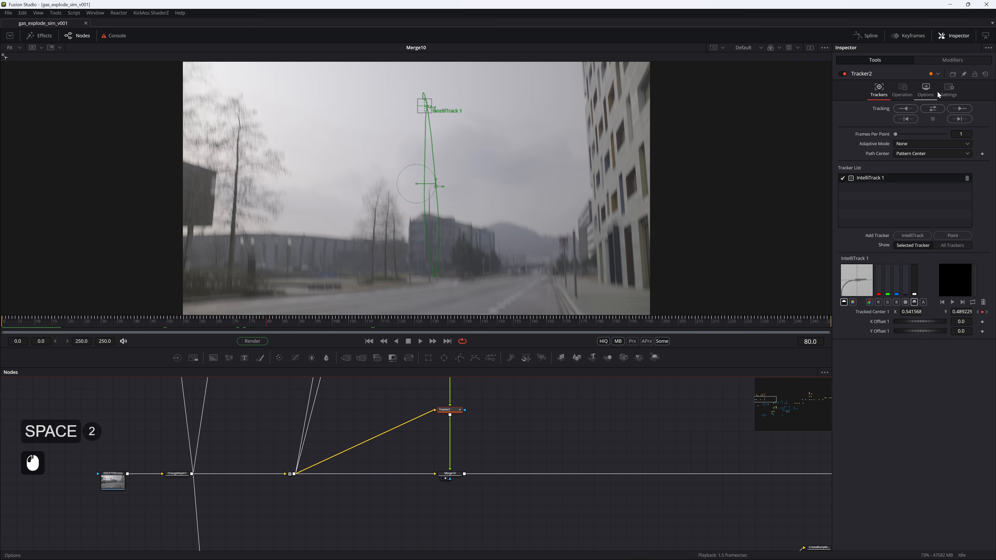
left_click(949, 89)
left_click(896, 189)
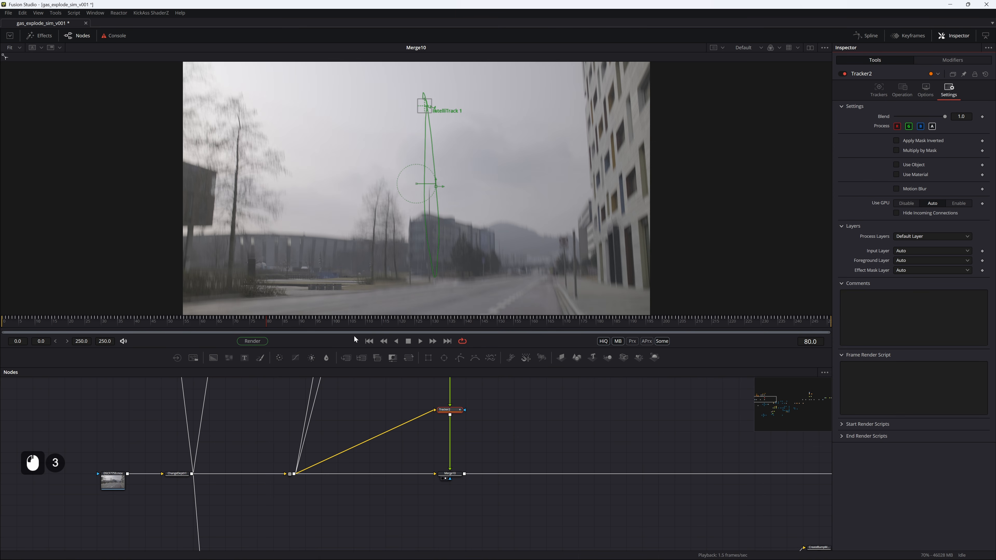
Go back to frame 39, step forward to frame 43, and inspect the patched sidewalk without Tracker2's motion blur
left_click(207, 321)
key("space")
key("space")
left_click(160, 321)
left_click(131, 324)
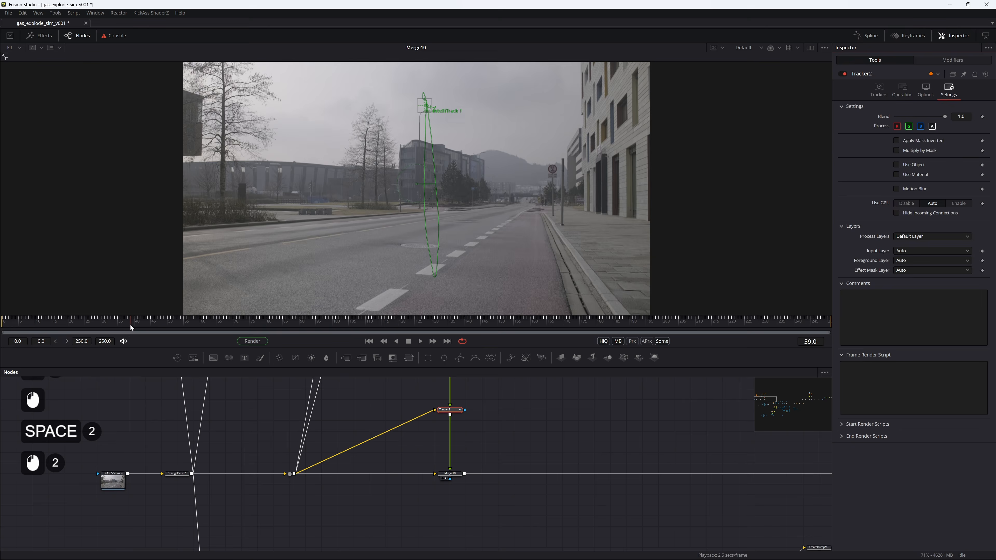
key("Right")
key("Right")
key("Right")
key("Right")
scroll(365, 169, "up", 3, "ctrl")
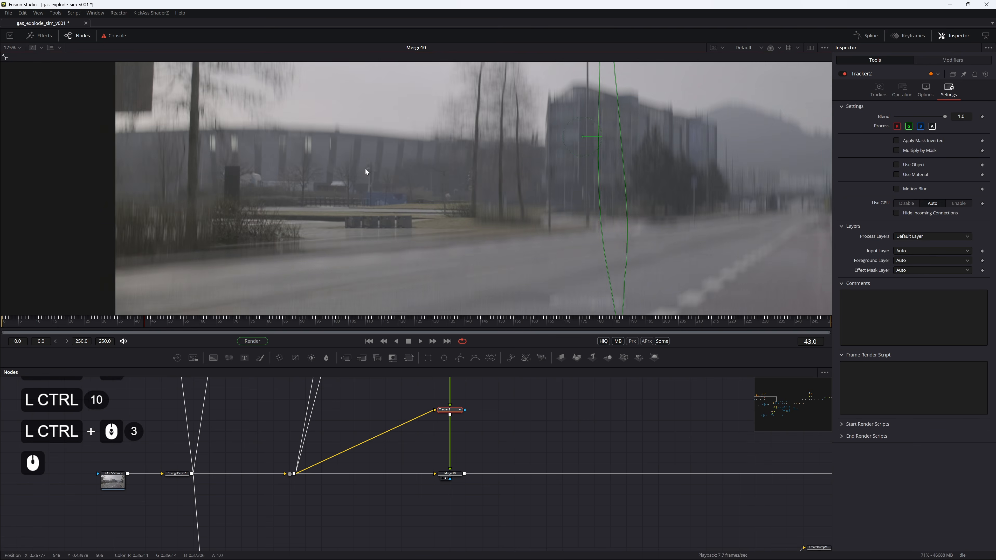
scroll(366, 169, "up", 2, "ctrl")
Step frame by frame around frame 40 to compare the patched sidewalk, with Tracker2's motion blur back on at quality 10
key("Right")
key("Right")
key("Right")
key("Right")
key("Right")
key("Right")
key("Right")
key("Right")
key("Right")
key("Right")
key("Right")
key("Right")
key("Right")
key("Right")
key("Right")
key("Right")
key("Right")
key("Right")
key("Right")
key("Right")
key("Left")
key("Left")
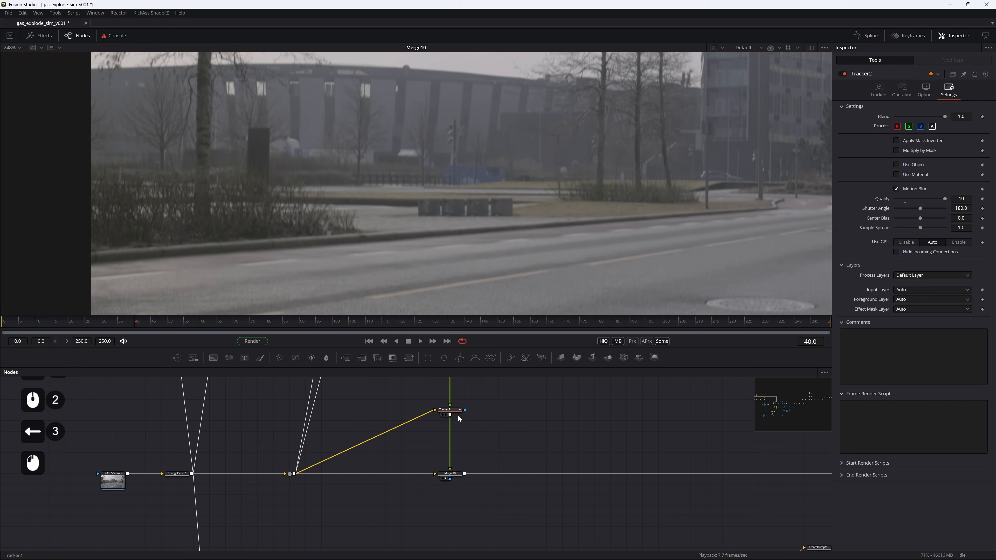
Return to the overview of the node graph with Merge10 displayed, and switch to kumlokk_flamme_v002.blend in Blender
left_click(457, 411)
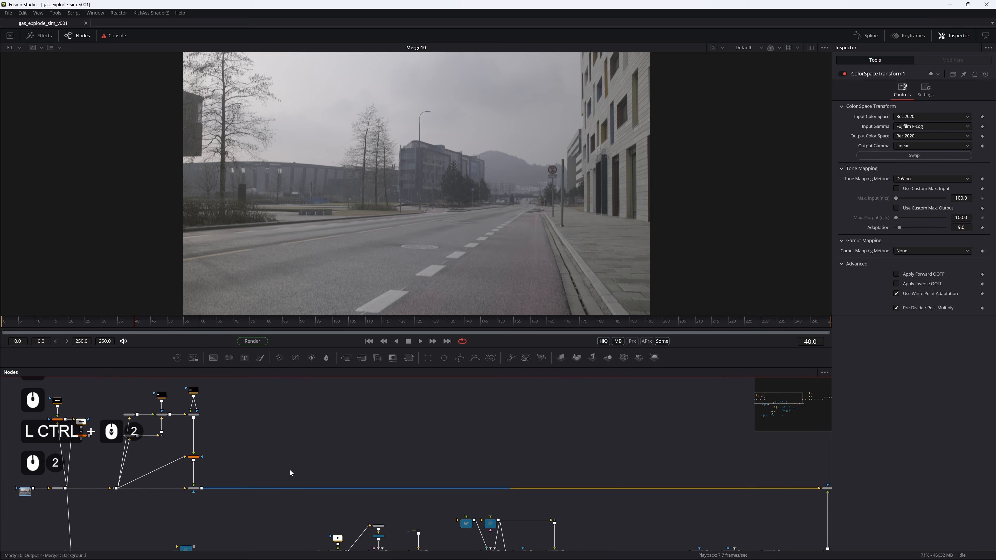
scroll(123, 478, "up", 3)
left_click(123, 477)
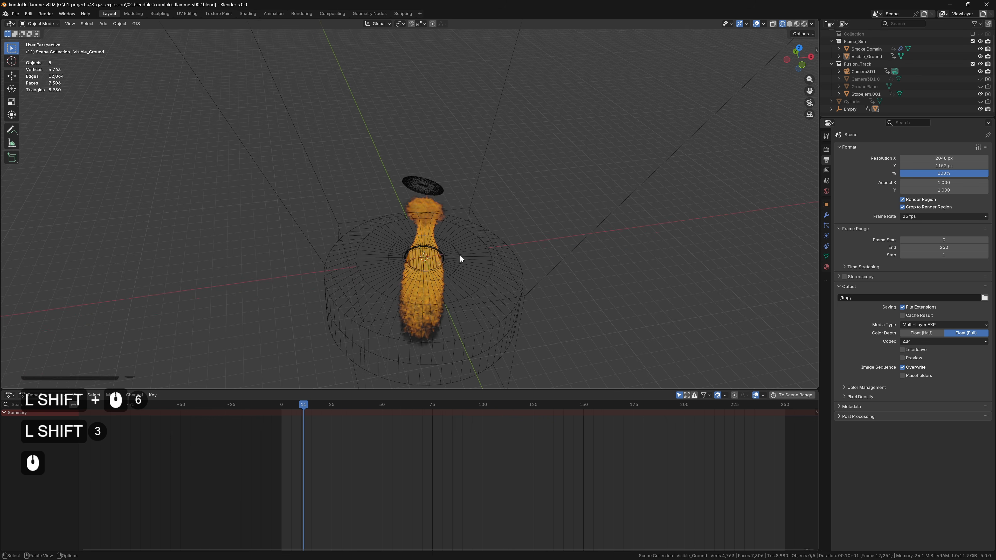
Select the Visible_Ground object and toggle X-ray display to inspect its hollow shape around the flame
scroll(460, 256, "up", 3)
left_click_drag(473, 234, 488, 205)
left_click(505, 242)
scroll(476, 256, "up", 5)
left_click_drag(494, 283, 509, 150)
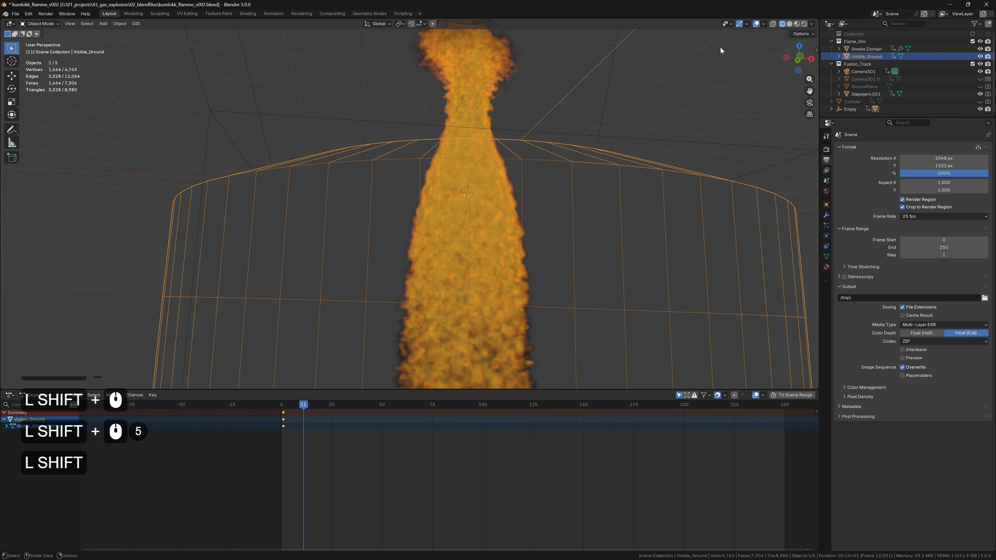
left_click(773, 24)
left_click_drag(599, 224, 507, 186)
scroll(507, 186, "down", 3)
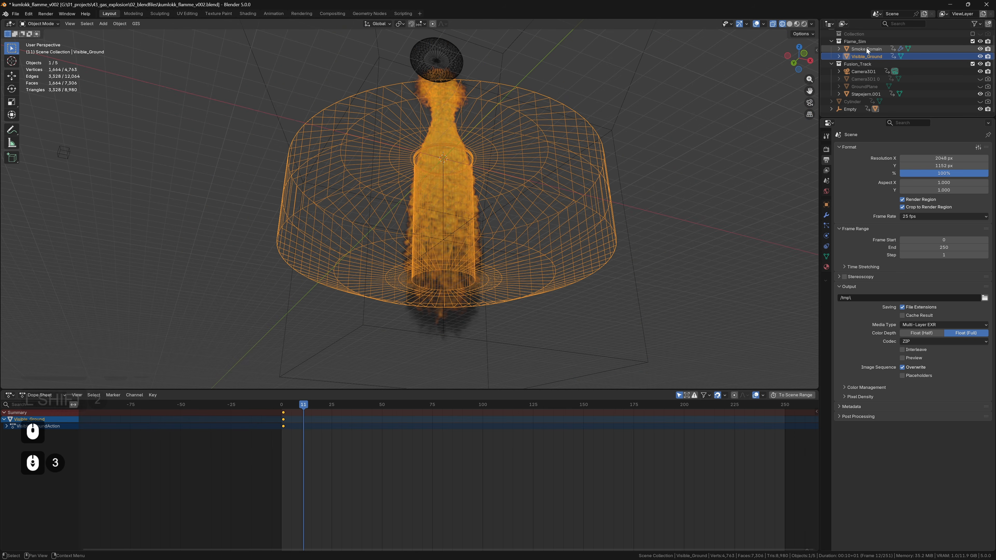
Select the Smoke Domain and play the flame simulation from the start to frame 10
scroll(865, 65, "up", 1)
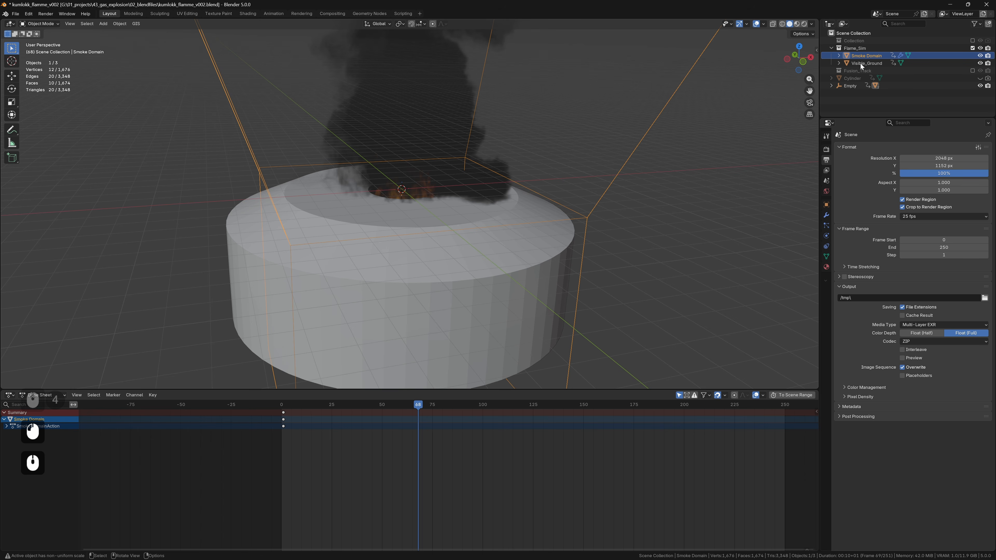
left_click(861, 56)
scroll(520, 205, "down", 2)
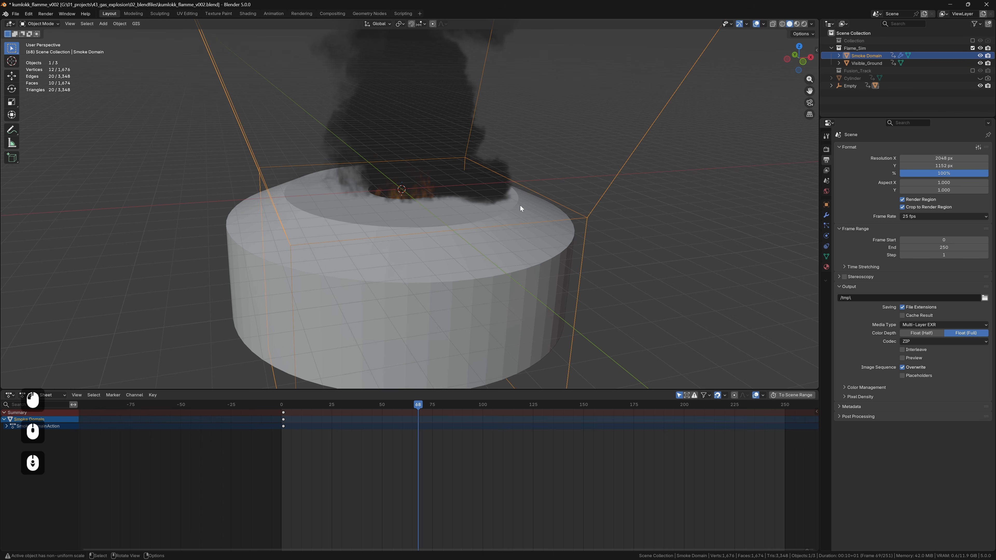
left_click(285, 406)
key("space")
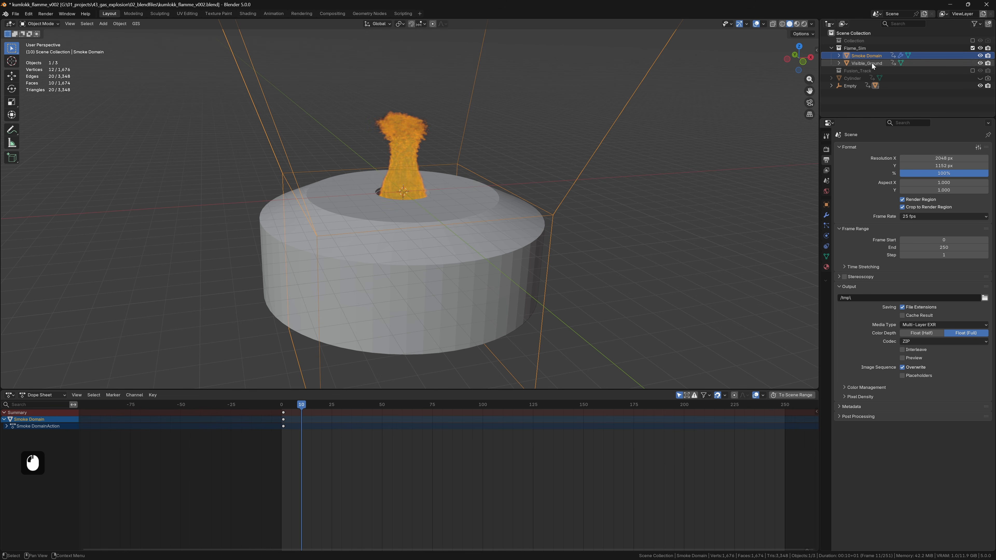
Show the Smoke Domain's fluid physics settings and expand its Noise settings
left_click(826, 236)
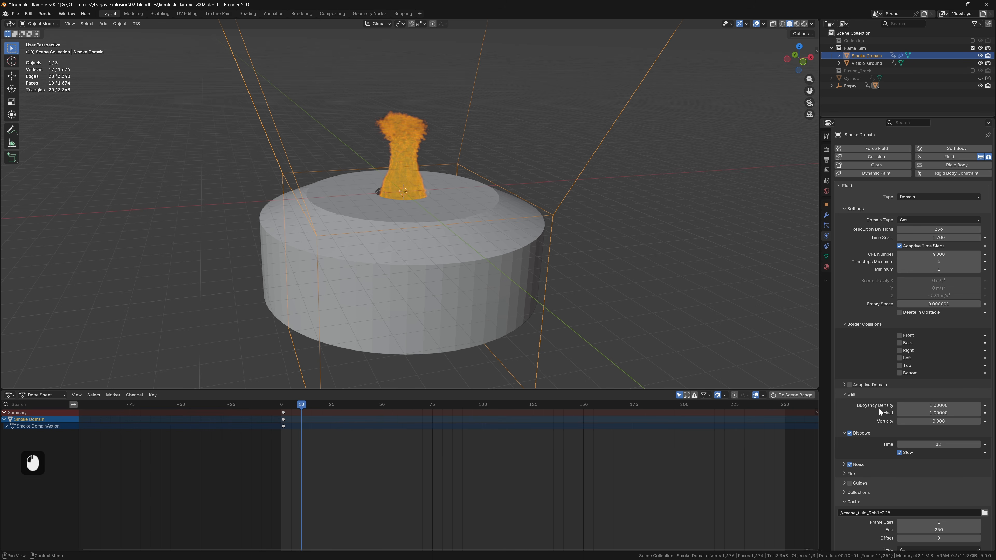
left_click(845, 464)
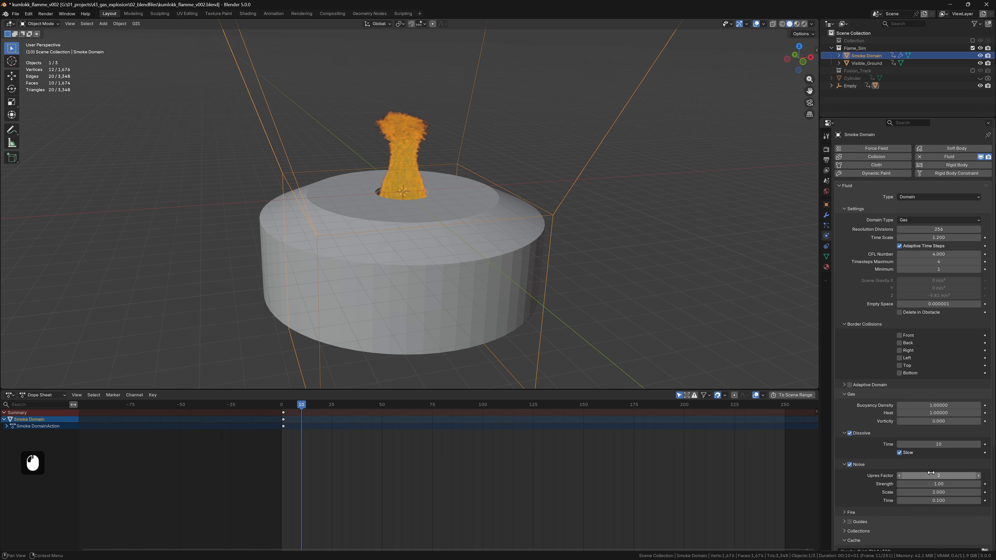
left_click(620, 207)
Preview the flame in rendered shading, split the viewport and show the Smoke Domain Material in a Shader Editor
mouse_move(620, 207)
left_mouse_down()
mouse_move(542, 174)
mouse_move(574, 174)
left_mouse_up()
left_click(806, 25)
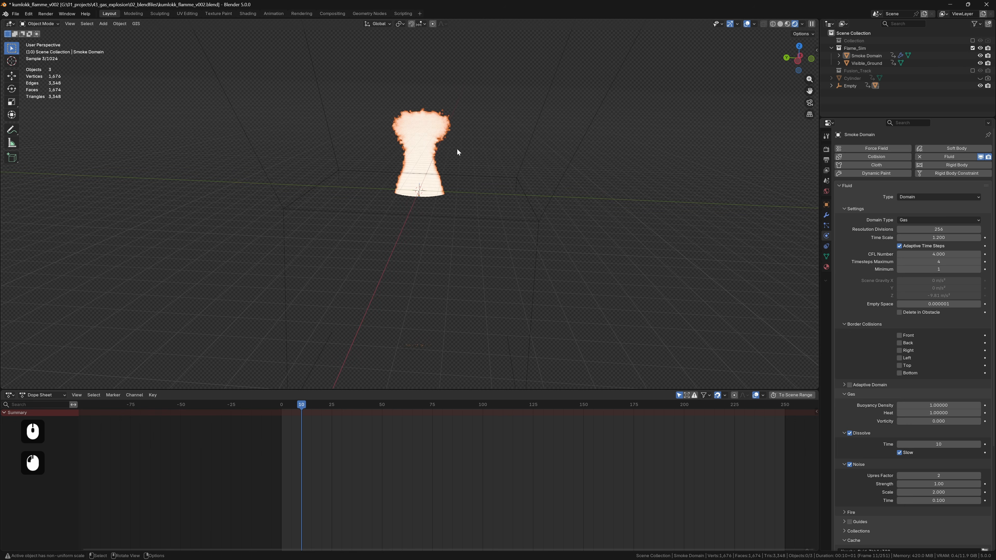
left_click_drag(814, 21, 538, 47)
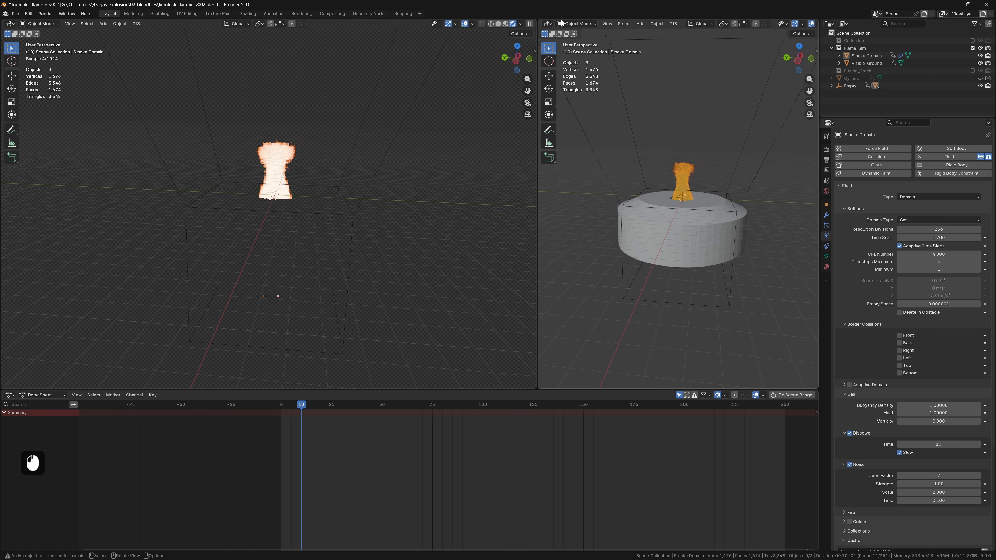
left_click(547, 23)
left_click(565, 85)
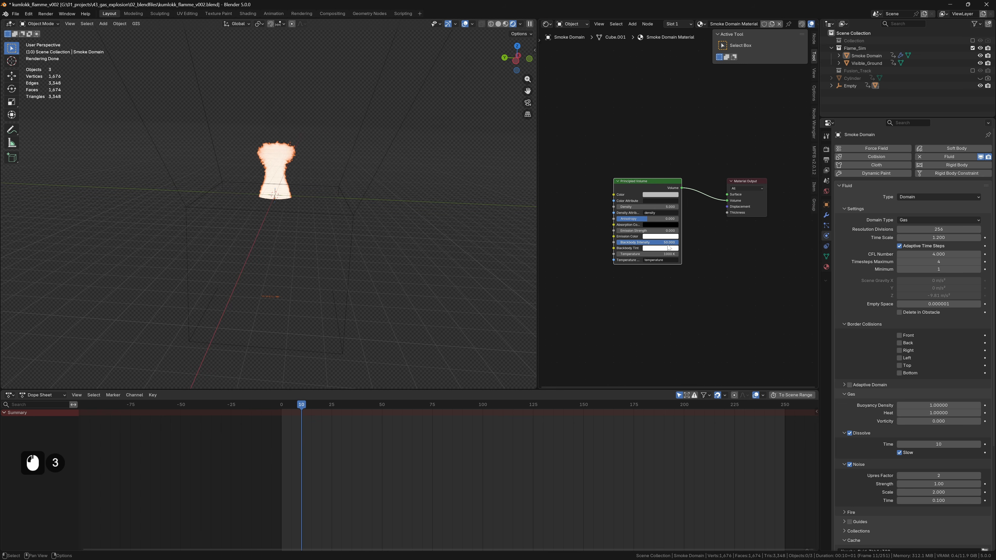
Try a Blackbody Intensity of 0 on the Principled Volume node, inspect the smoke, and undo the change
left_click(669, 244)
type("0")
key("KP_Enter")
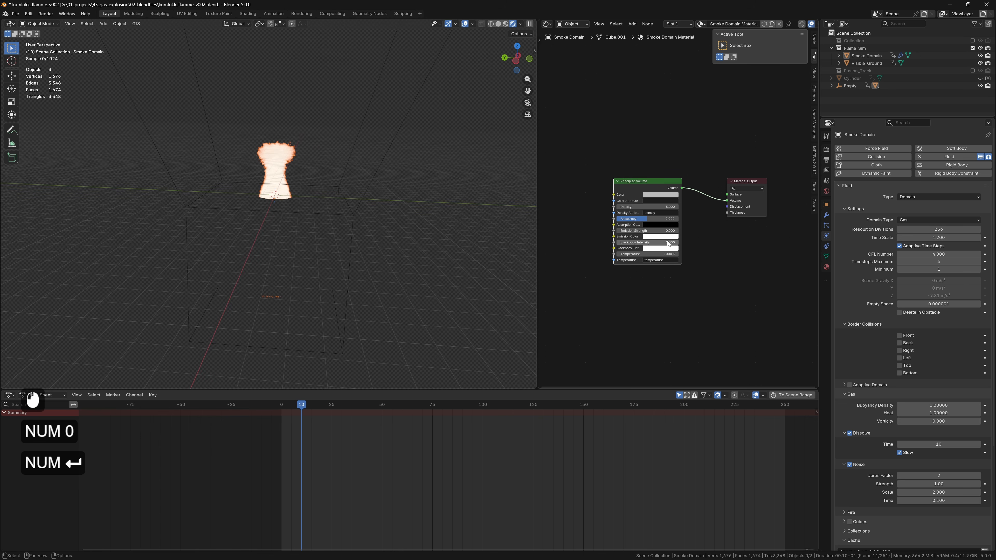
scroll(293, 141, "up", 6)
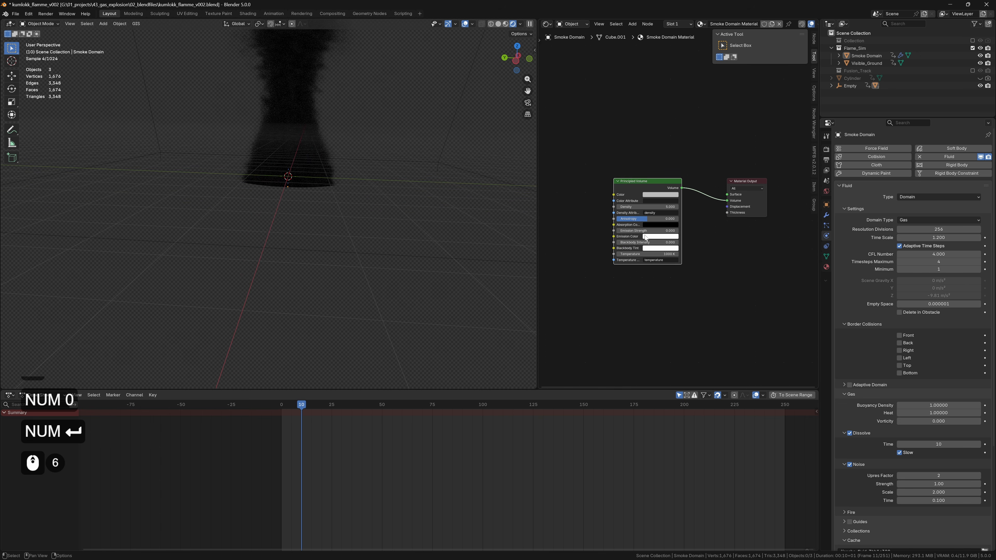
key("ctrl+z")
left_click_drag(671, 128, 673, 152)
Enable the Fusion_Track collection in the view layer
left_click(859, 109)
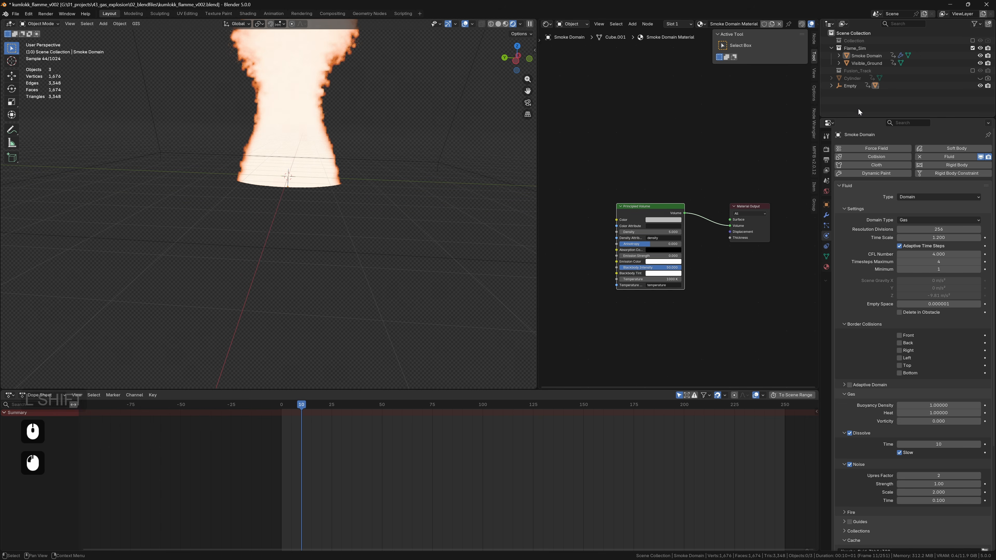
left_click(877, 71)
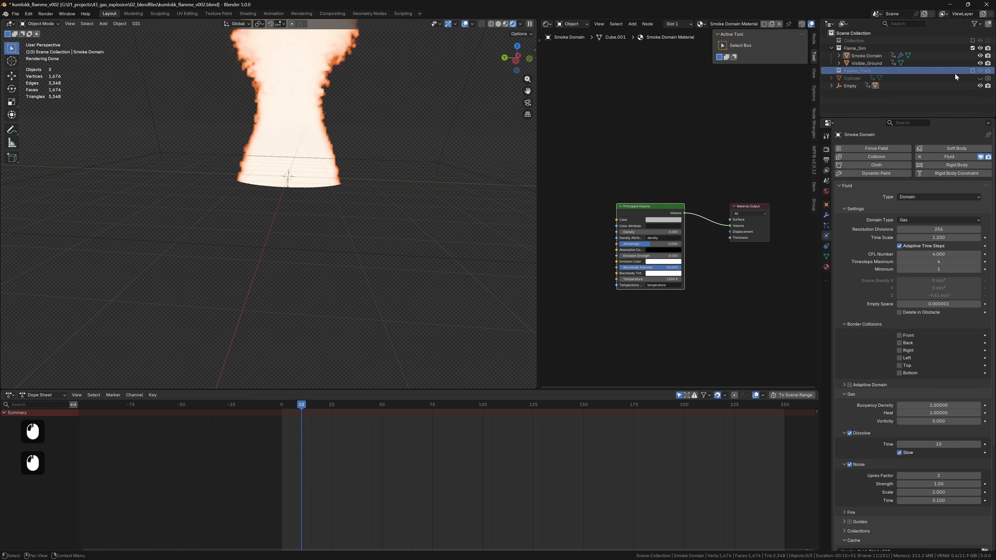
left_click(973, 71)
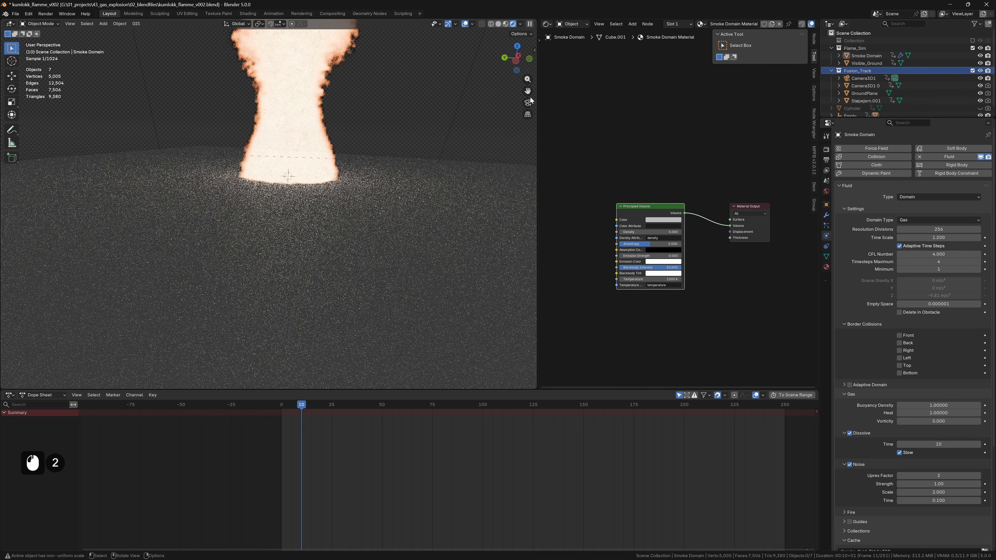
View the scene through the tracked camera and select the Camera3D1.0 image plane, followed by the GroundPlane
left_click(528, 102)
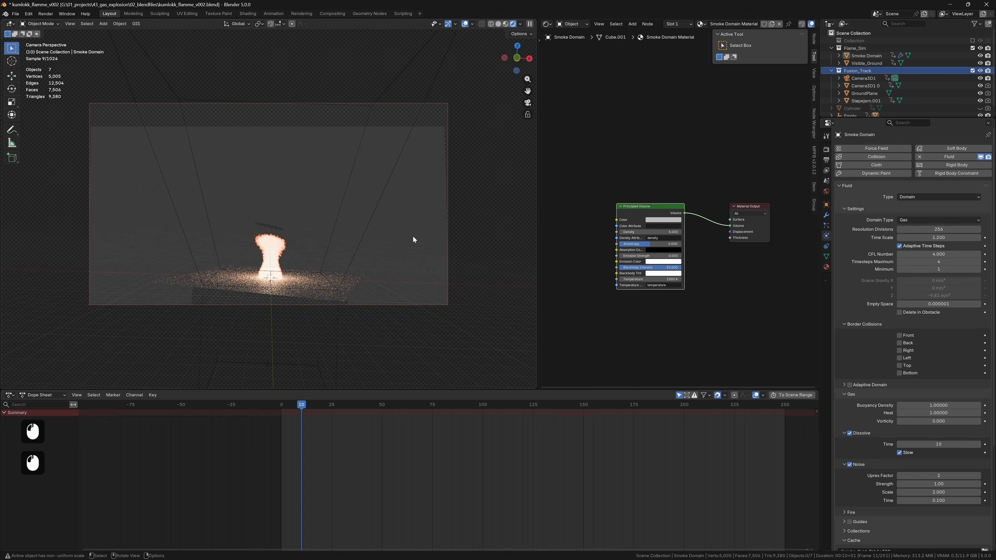
left_click(329, 283)
left_click(331, 281)
left_click(422, 239)
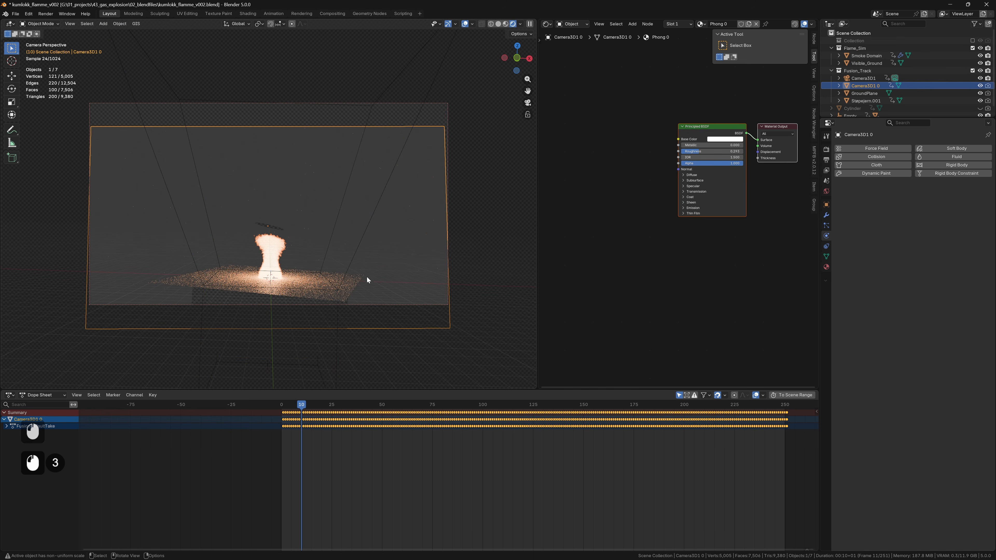
left_click(356, 283)
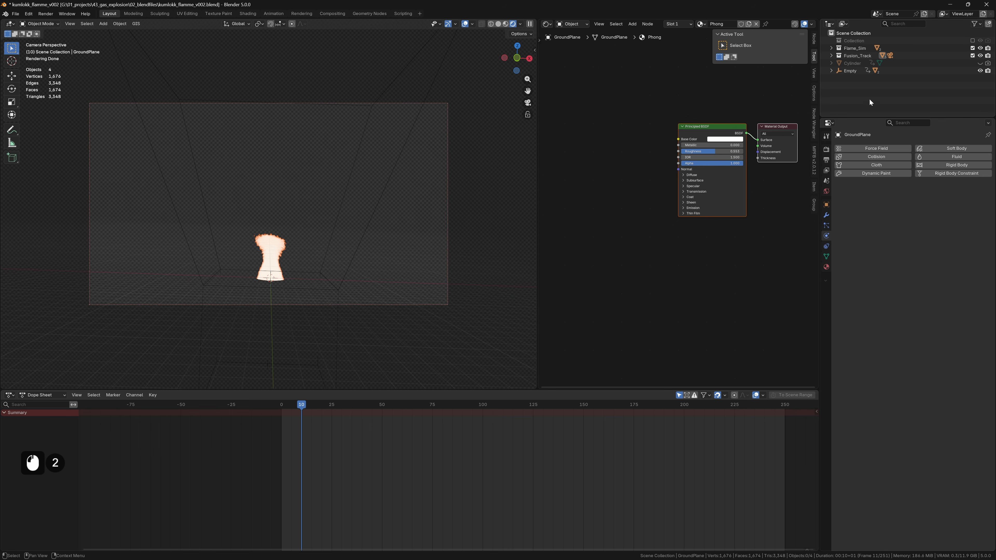
Switch to Fusion Studio, show the rendered flame's ####.exr loader in the viewer and play the sequence
left_click(986, 4)
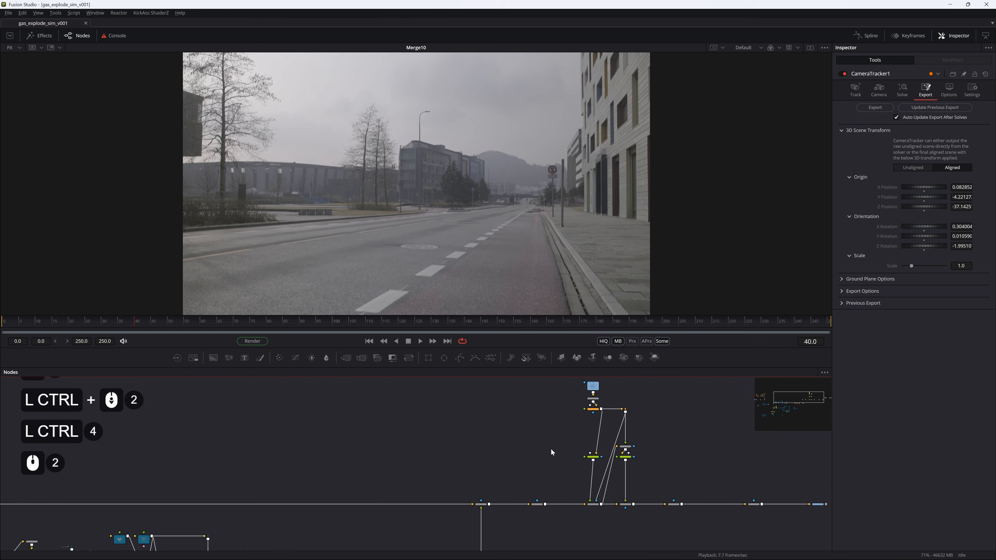
scroll(438, 412, "down", 3)
left_click(373, 416)
left_click(347, 419)
key("2")
key("1")
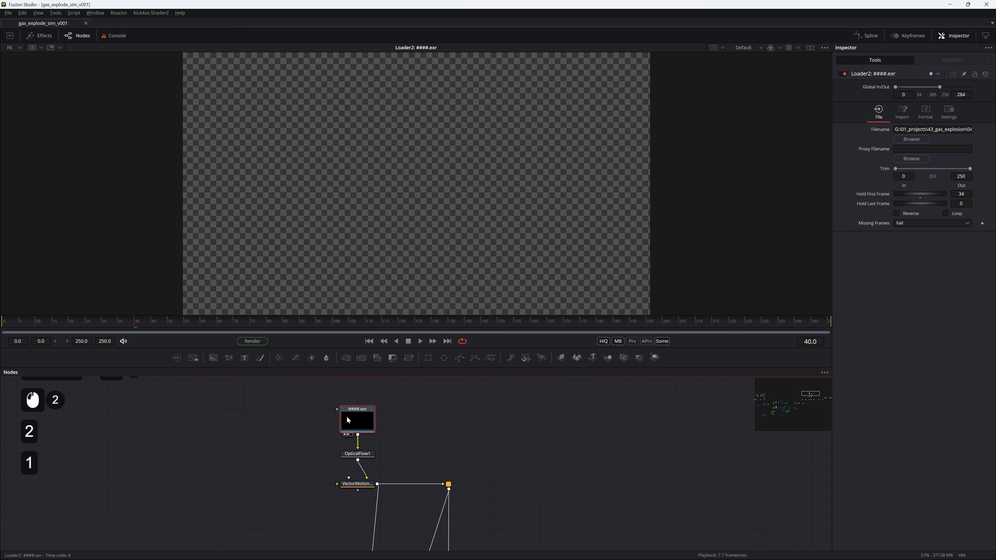
left_click(82, 369)
key("space")
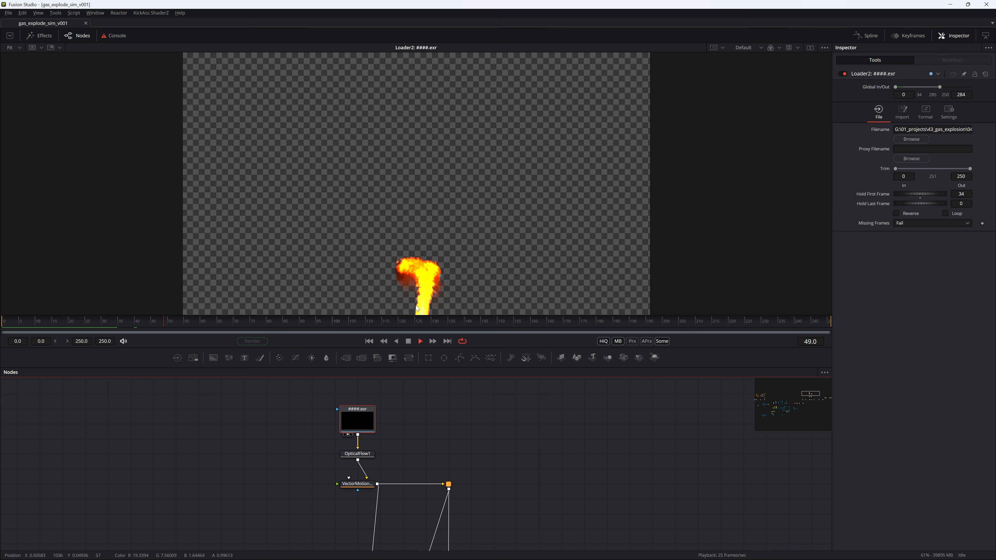
key("space")
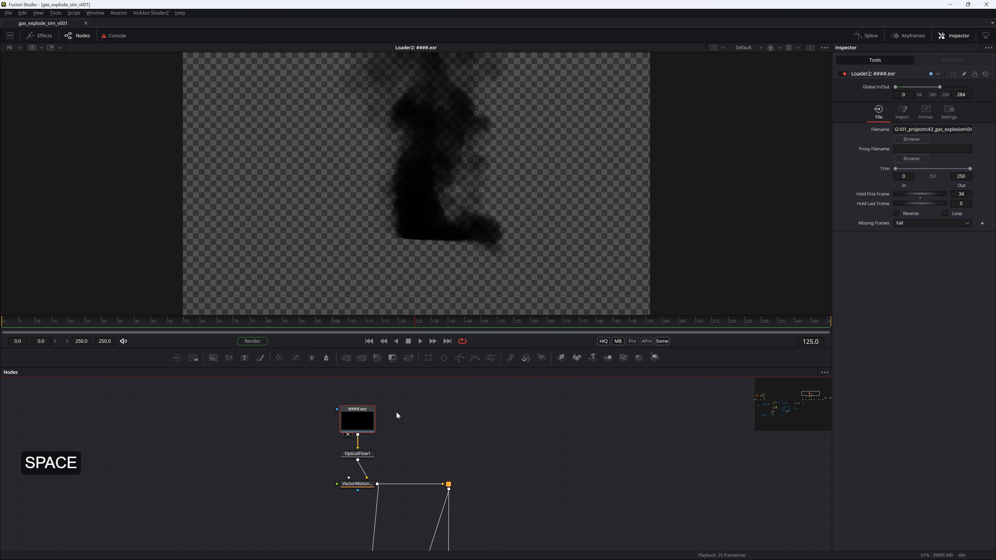
Find the Støpejern FBX mesh node in the node graph, show it in the viewer and fit the view to it
left_click_drag(314, 526, 468, 350)
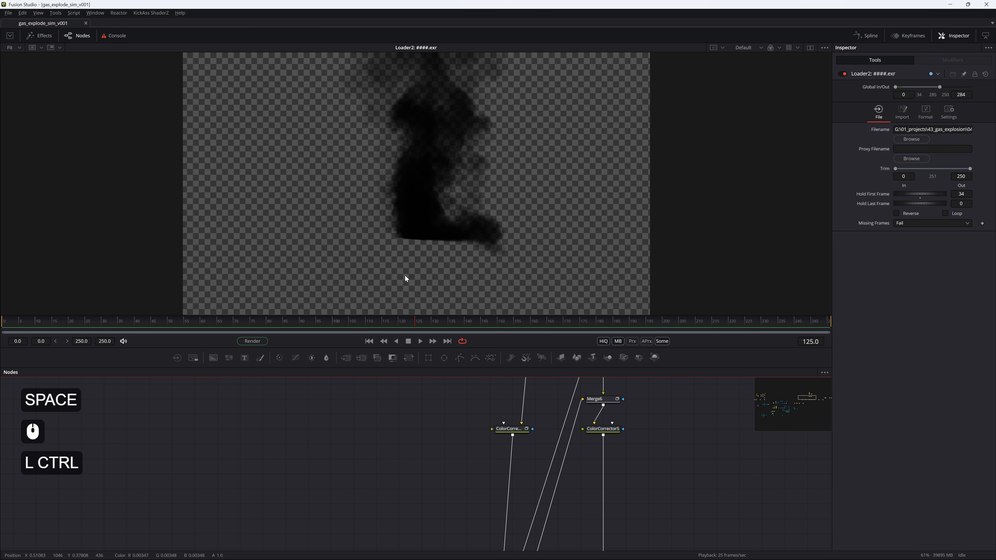
scroll(337, 425, "down", 2)
left_click_drag(291, 498, 471, 393)
left_click_drag(197, 502, 382, 427)
left_click_drag(333, 490, 648, 280)
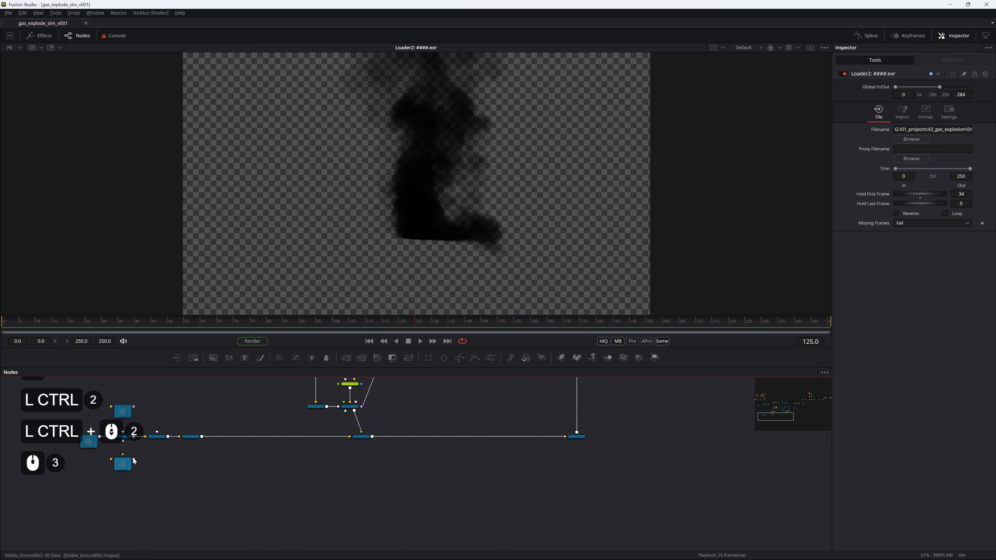
left_click(94, 441)
key("2")
left_click(406, 230)
key("ctrl+f")
Play back the Støpejern mesh animation in the 3D viewer to examine its motion path
left_click_drag(418, 150, 374, 132)
key("space")
key("space")
left_click_drag(153, 322, 134, 319)
scroll(298, 224, "down", 6)
key("space")
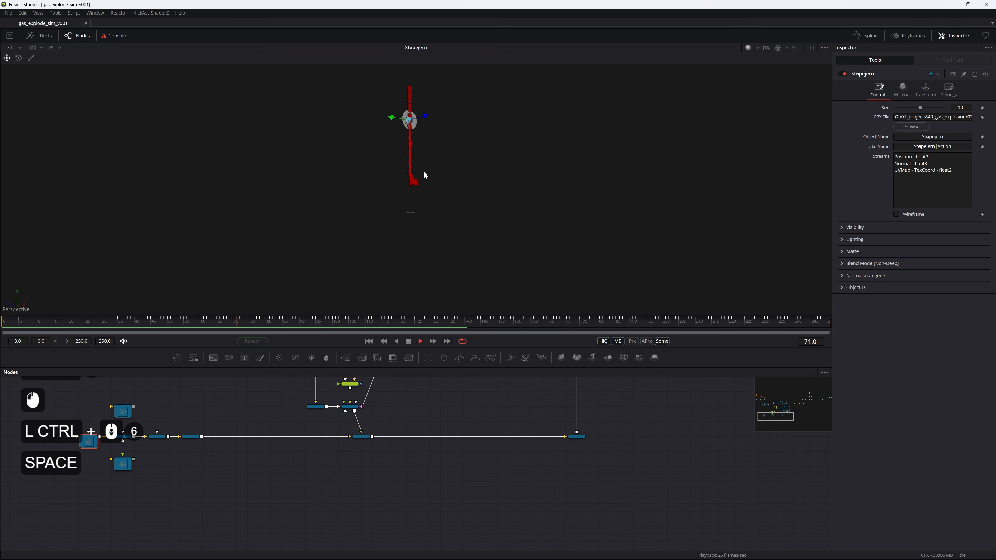
key("space")
Return to the flame's ####.exr loader, show it in the viewer and replay the sequence from near its start
left_click_drag(461, 440, 318, 538)
left_click_drag(494, 393, 345, 522)
left_click_drag(414, 477, 298, 530)
left_click_drag(444, 461, 271, 530)
left_click_drag(534, 407, 318, 489)
left_click_drag(406, 425, 389, 464)
double_click(388, 402)
key("2")
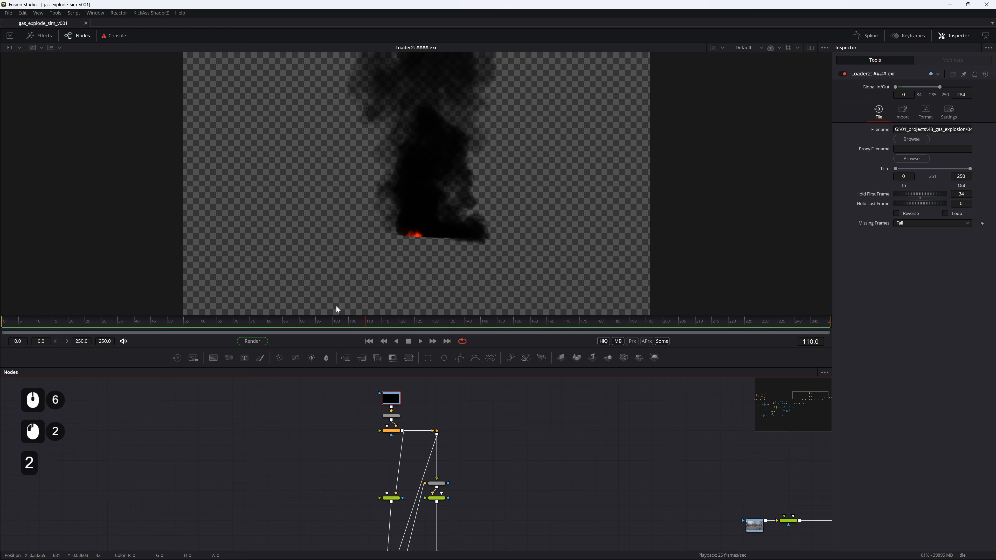
left_click_drag(331, 320, 41, 347)
key("space")
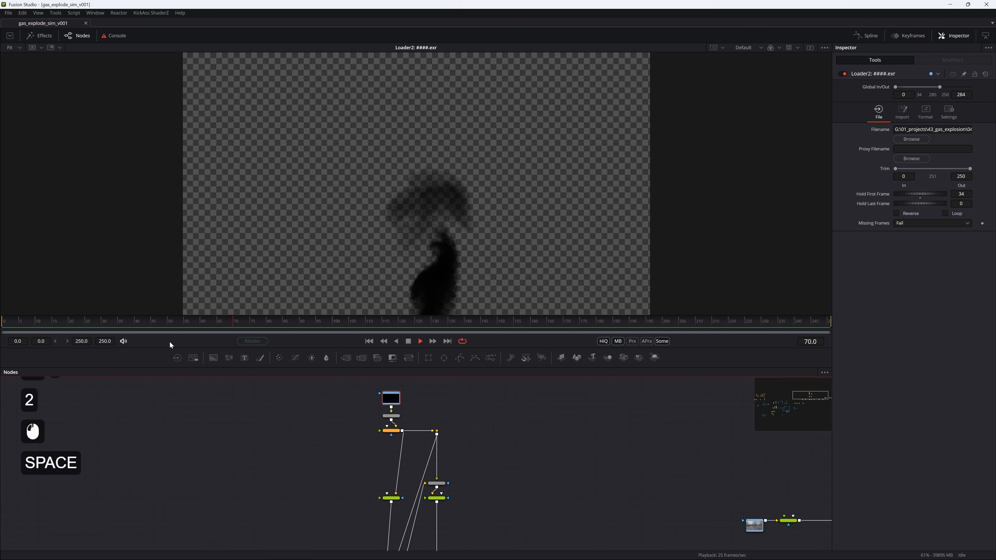
left_click(441, 223)
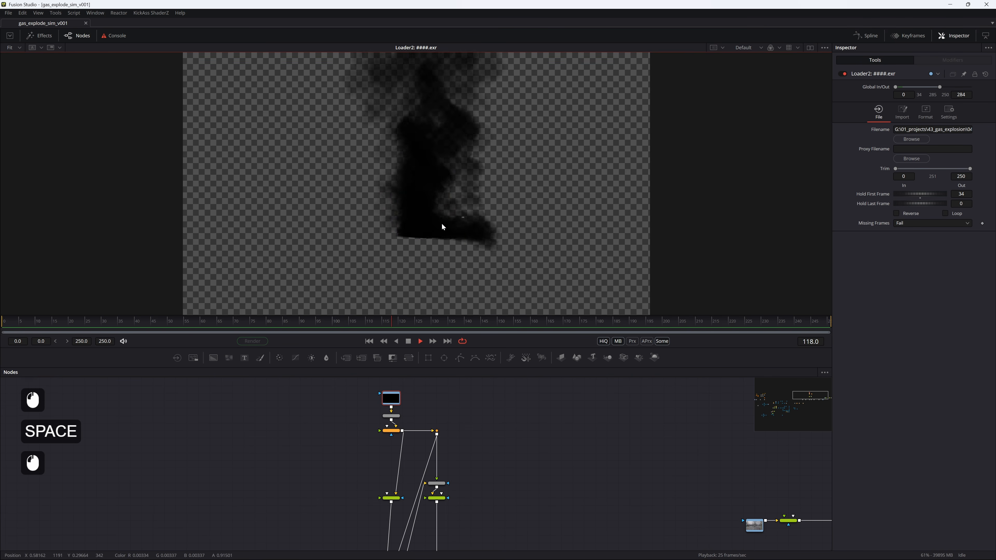
key("space")
Inspect the OpticalFlow1 node's settings and show its output in the viewer at frame 82
left_click_drag(419, 450, 380, 456)
scroll(412, 436, "up", 3)
left_click(349, 397)
left_click(274, 321)
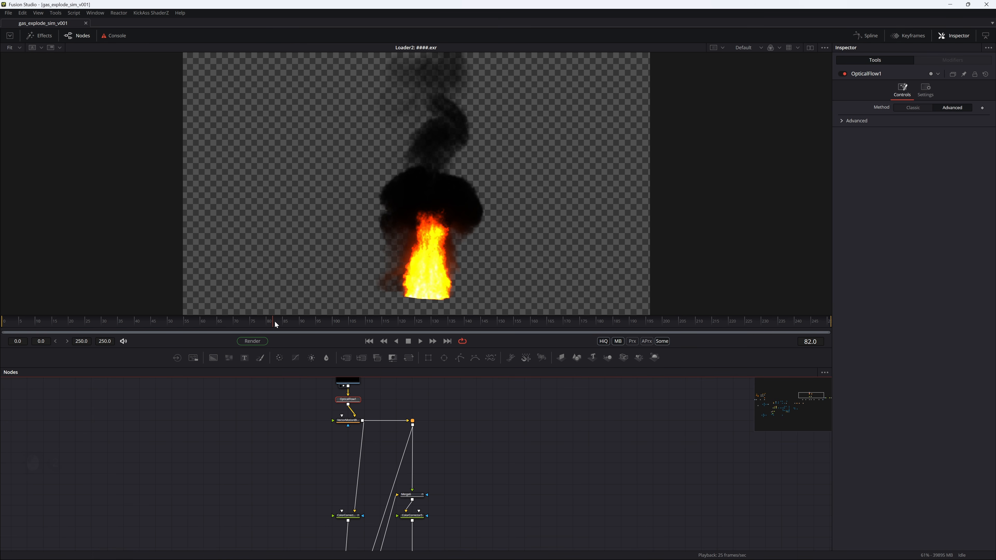
scroll(337, 415, "up", 2)
left_click(359, 388)
key("2")
Show the VectorMotionBlur2 node in the viewer and play the motion-blurred flame
left_click(358, 426)
key("2")
key("space")
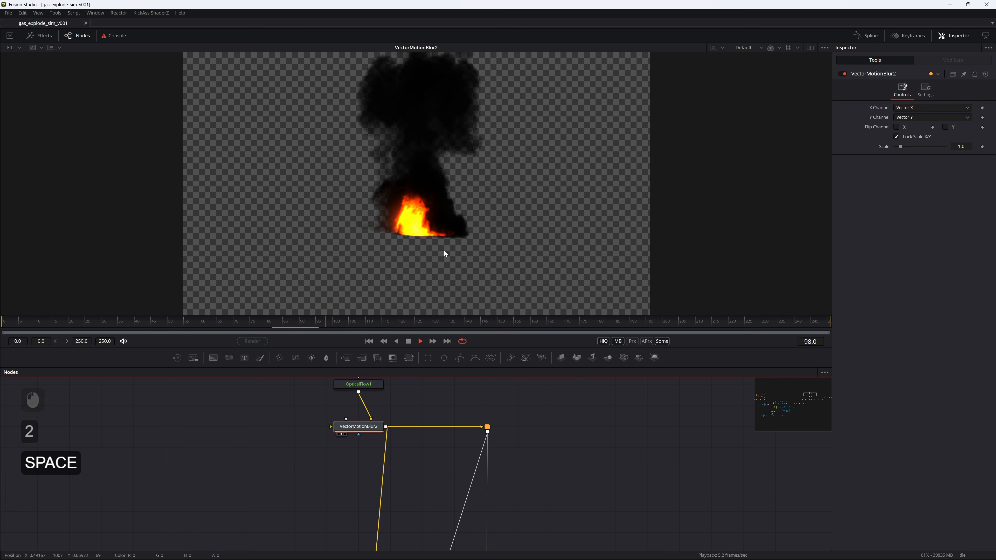
left_click(438, 244)
key("ctrl+f")
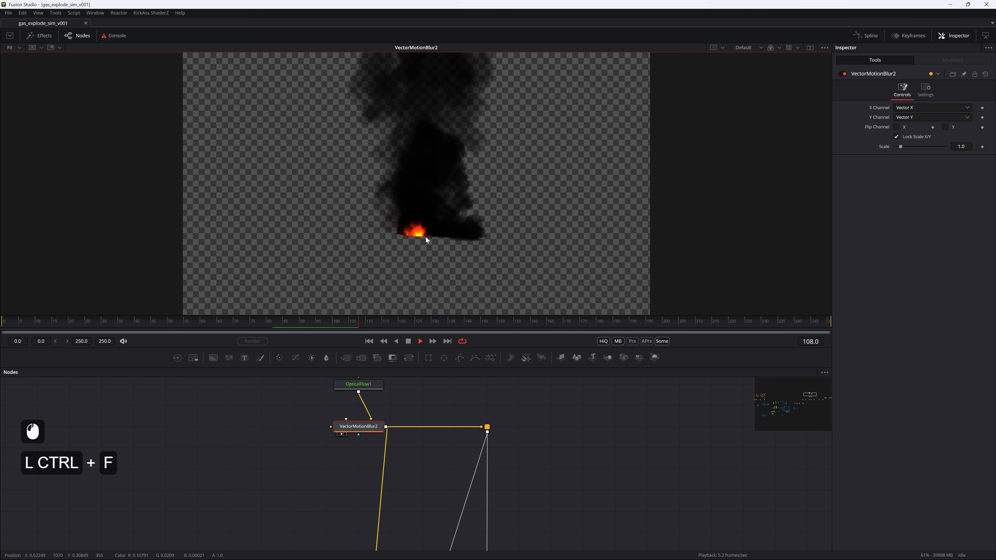
key("space")
Show the ColorCorrector7 node in the viewer and play the colour-corrected fire and smoke
scroll(460, 423, "down", 5)
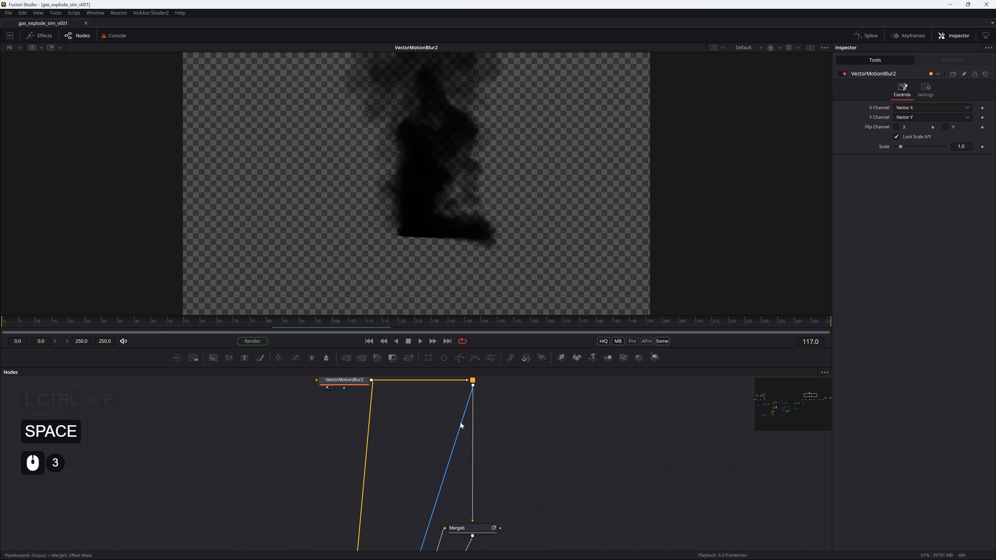
scroll(451, 432, "down", 2, "ctrl")
scroll(438, 457, "down", 2)
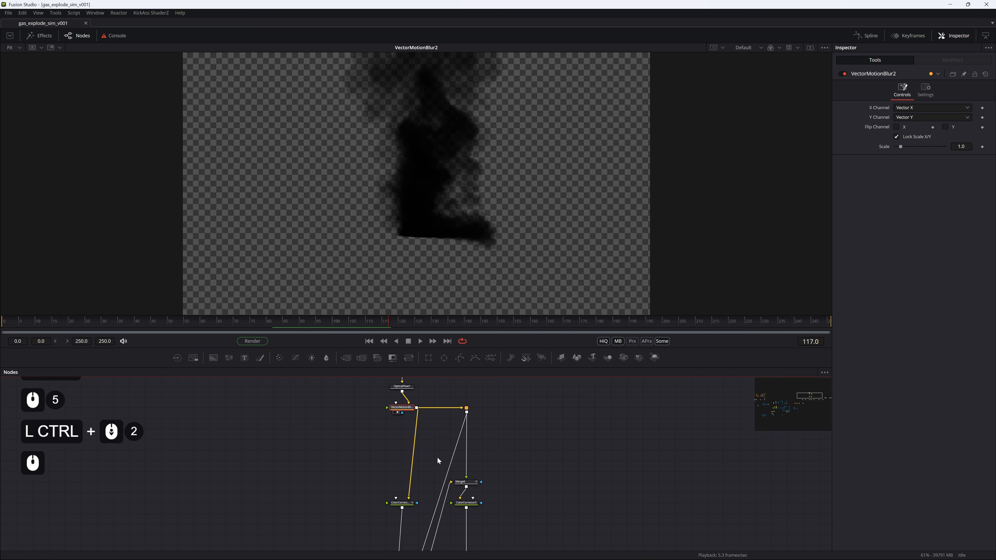
scroll(393, 470, "down", 3)
left_click(402, 469)
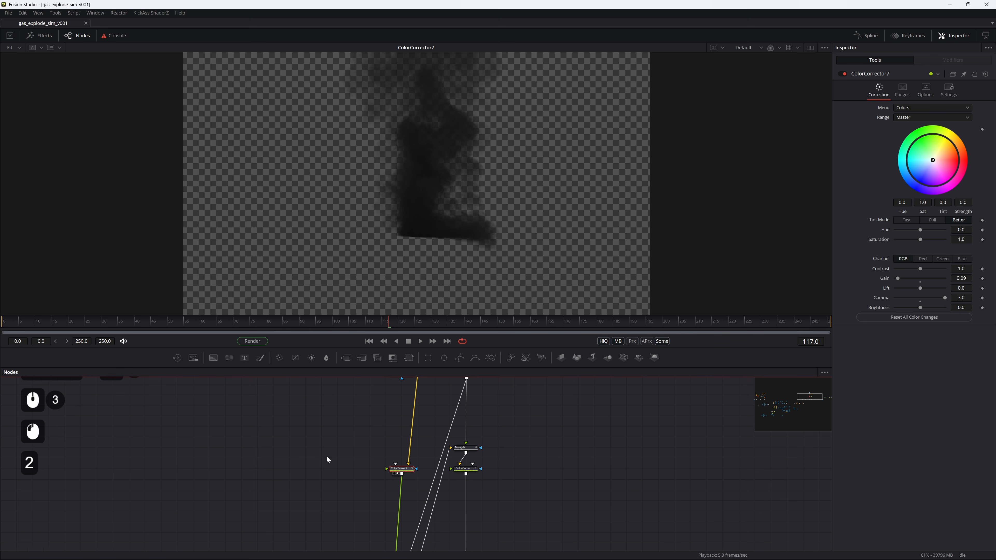
mouse_move(277, 329)
left_mouse_down()
mouse_move(269, 328)
mouse_move(277, 329)
left_mouse_up()
key("space")
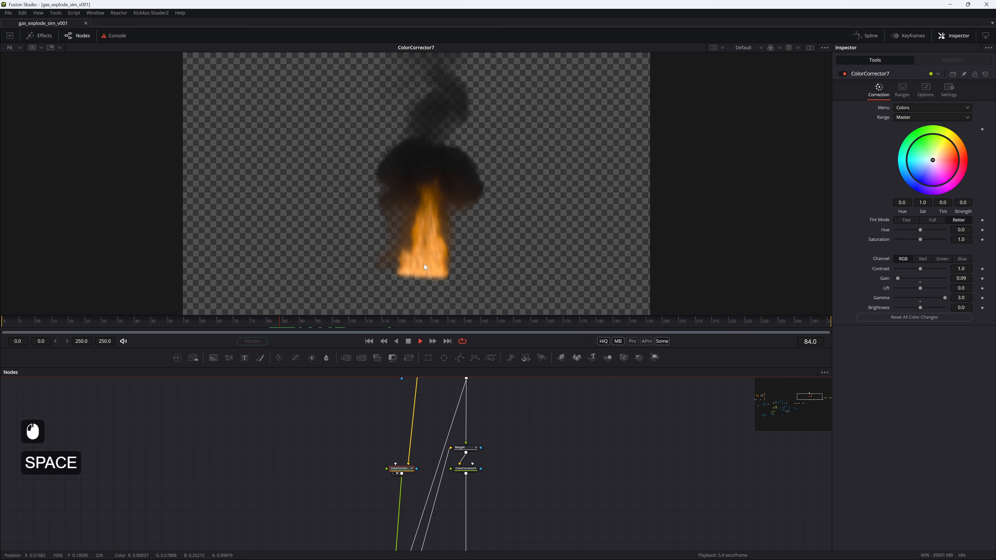
key("space")
key("space")
key("space")
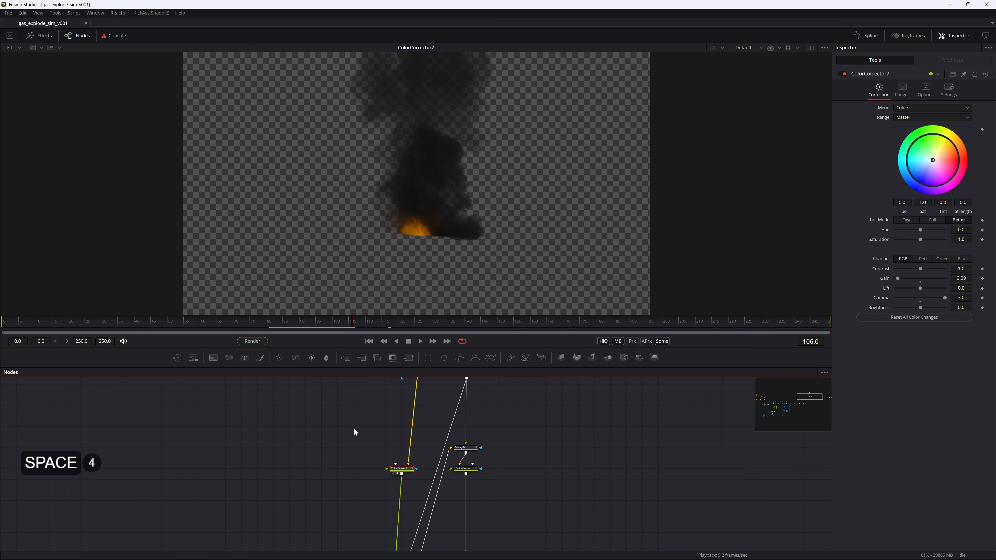
Show Merge5 in the viewer at frame 97 to examine the flame composited over the street
left_click_drag(354, 429, 340, 370)
left_click(387, 505)
left_click(387, 506)
key("2")
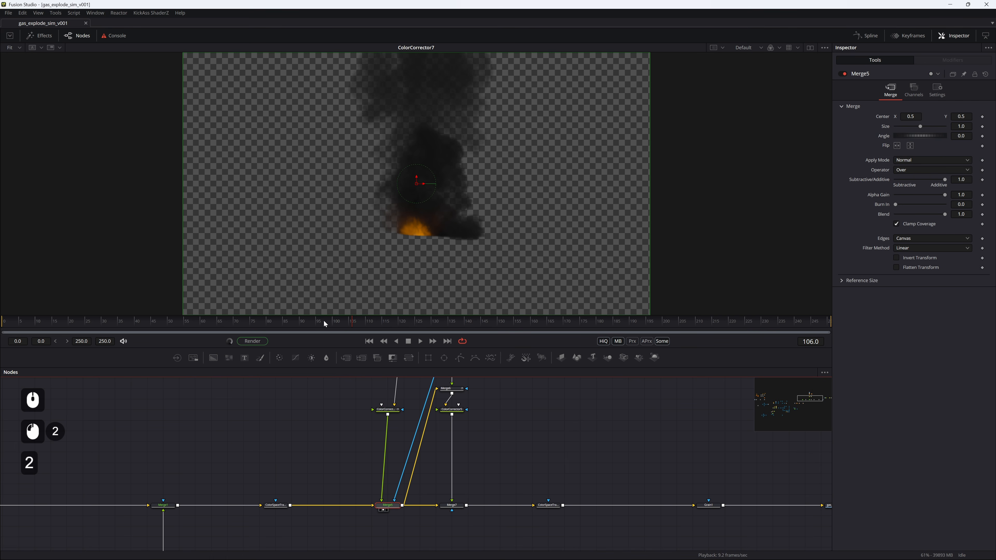
left_click(324, 321)
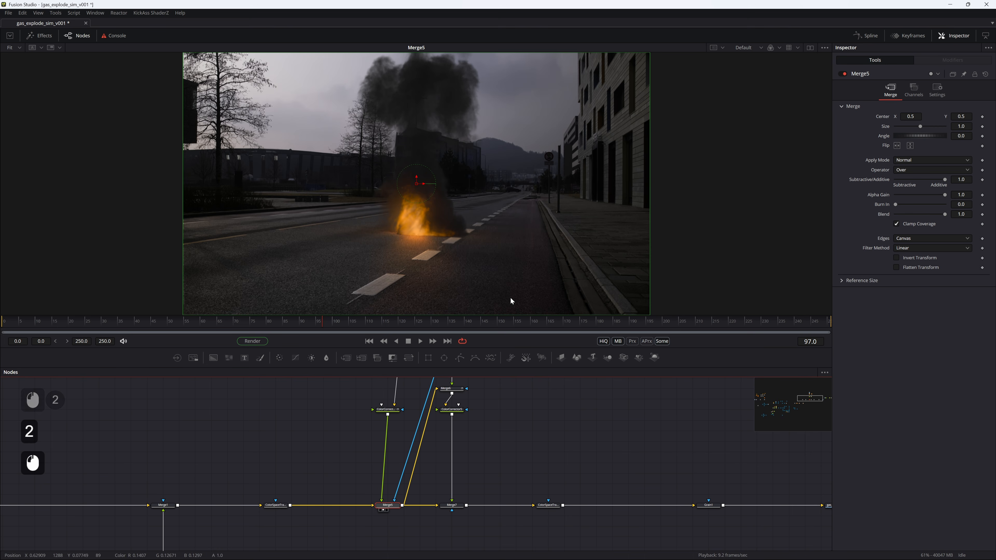
Show the pipe router and Merge6 outputs in the viewer, and save the composition
scroll(460, 411, "up", 4)
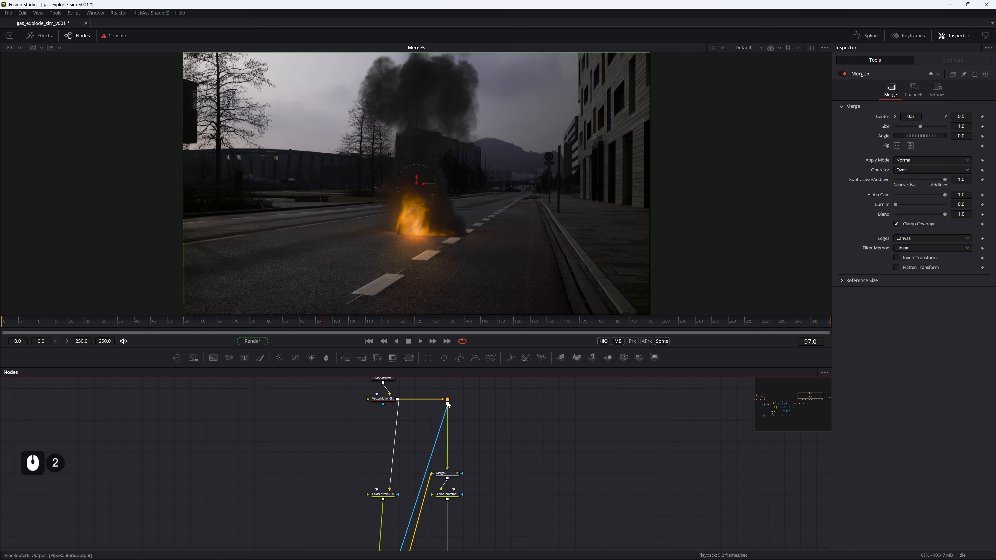
left_click(448, 401)
key("2")
left_click(446, 474)
key("2")
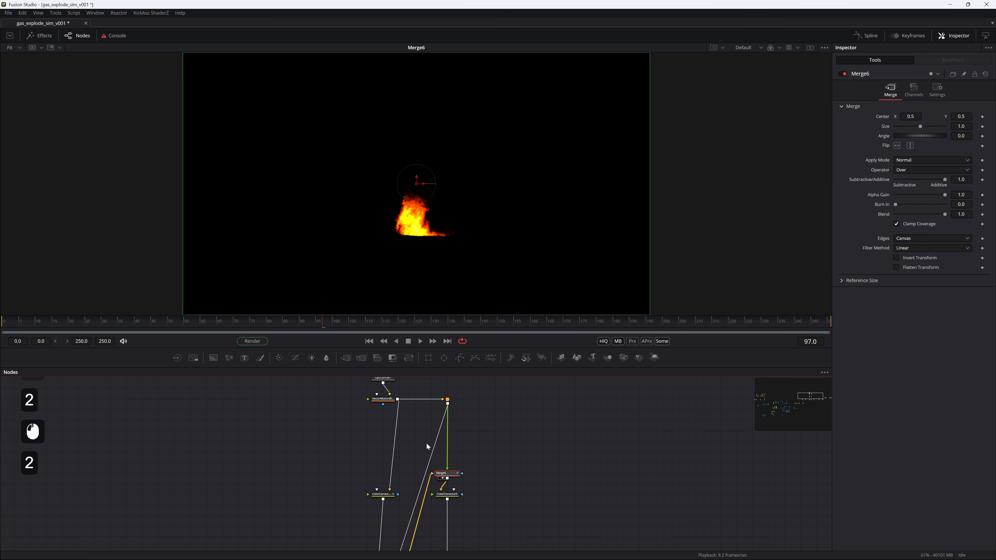
key("ctrl+s")
Show the flame's ####.exr loader and set its OpenEXR part to ViewLayer.Vector
scroll(412, 436, "up", 3)
left_click(395, 408)
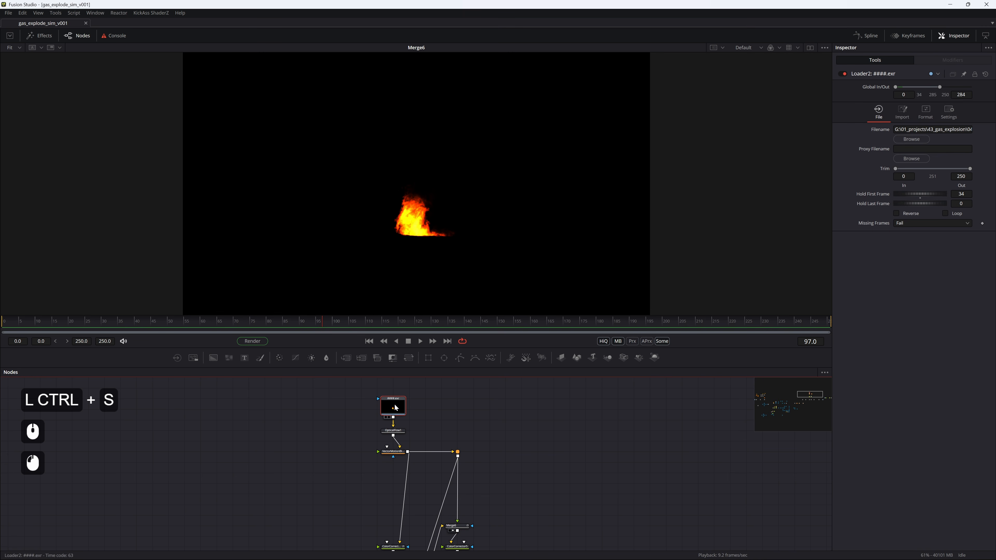
key("2")
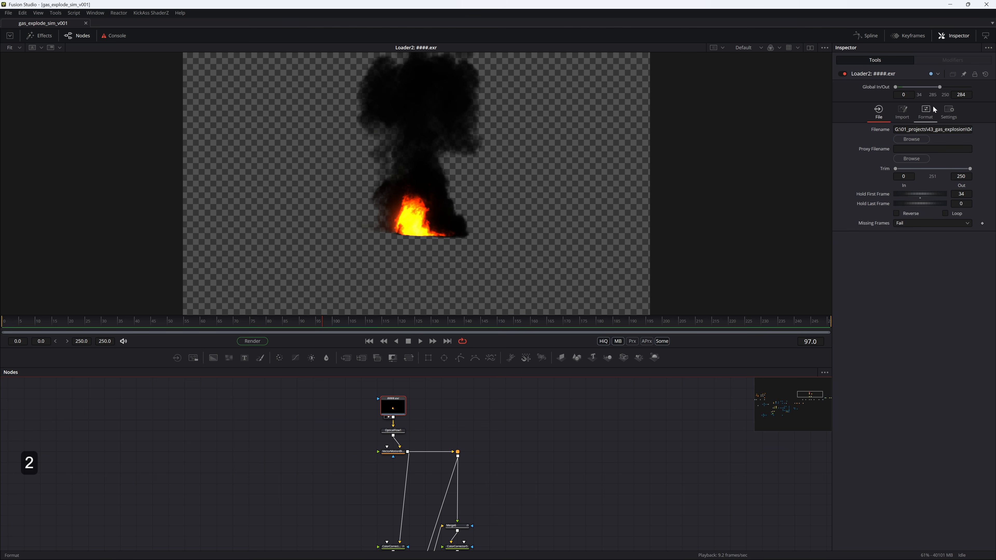
left_click(929, 111)
left_click(926, 141)
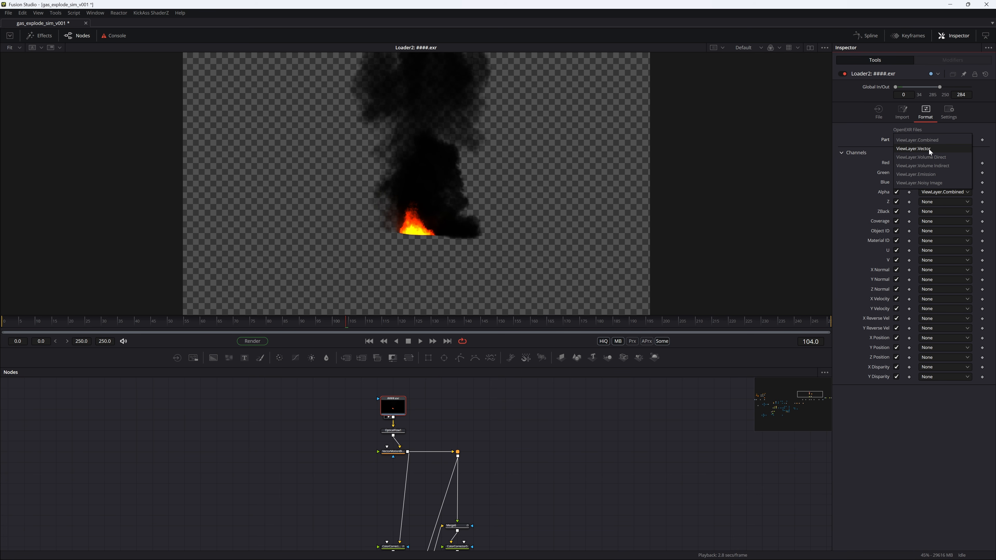
left_click(921, 148)
Check the viewer's colour channel choices and toggle its Normalized Color Range option to examine the Vector pass
left_click(780, 48)
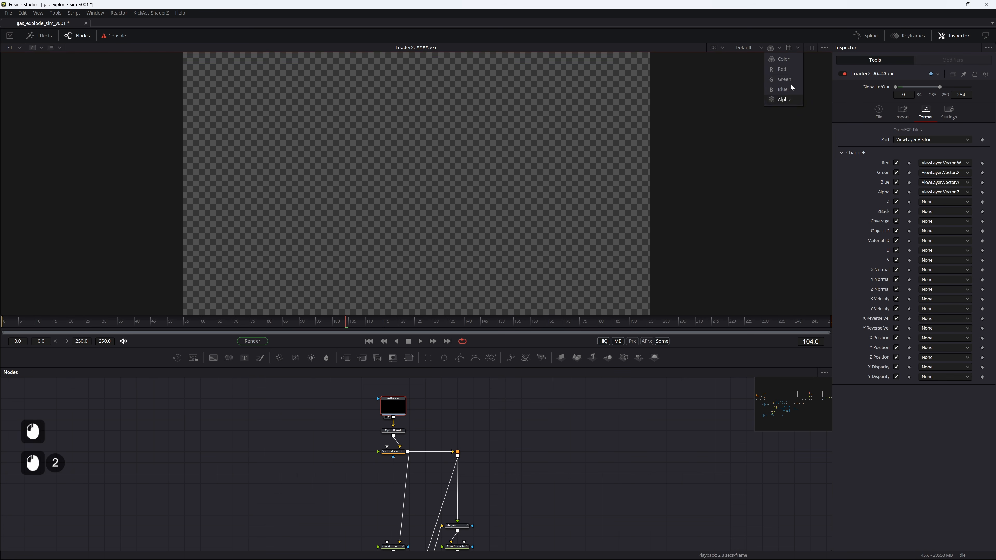
left_click(826, 47)
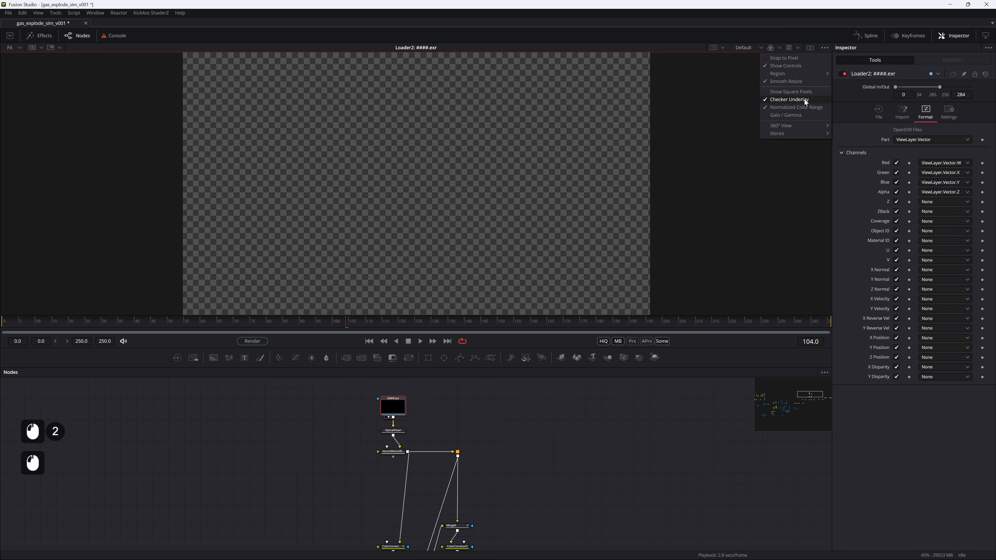
left_click(788, 107)
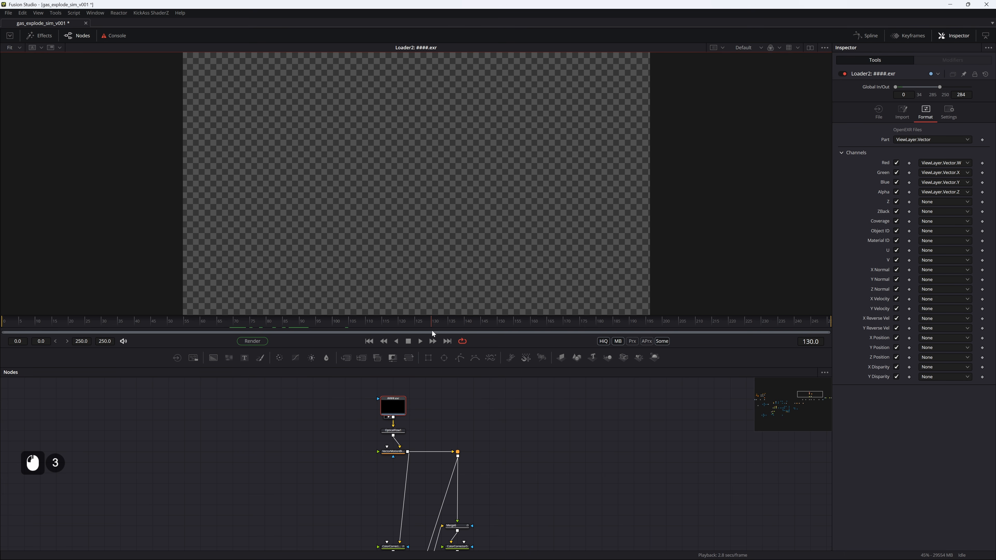
Set the loader's OpenEXR part to ViewLayer.Volume Direct to inspect the flame around frame 95, and switch it to ViewLayer.Volume Indirect
left_click(919, 139)
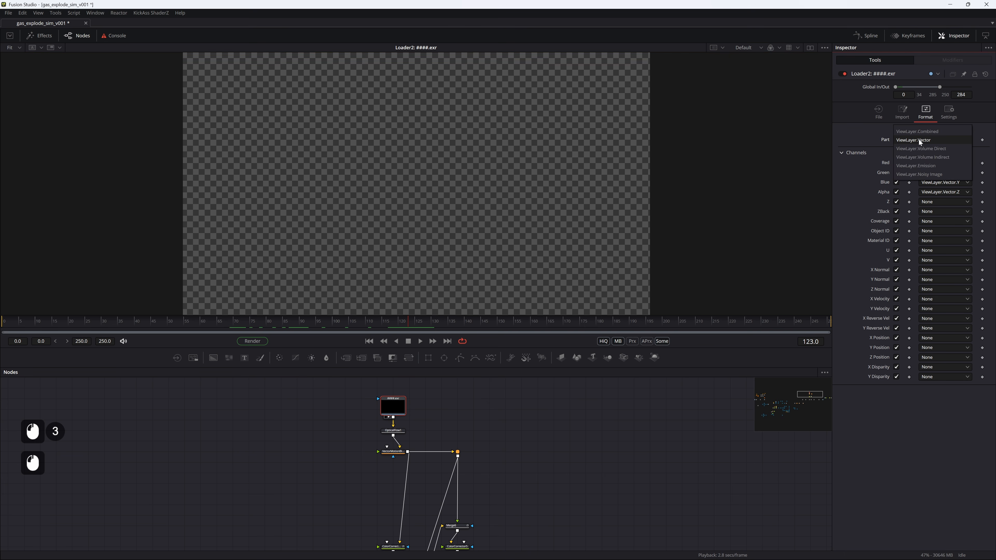
left_click(939, 150)
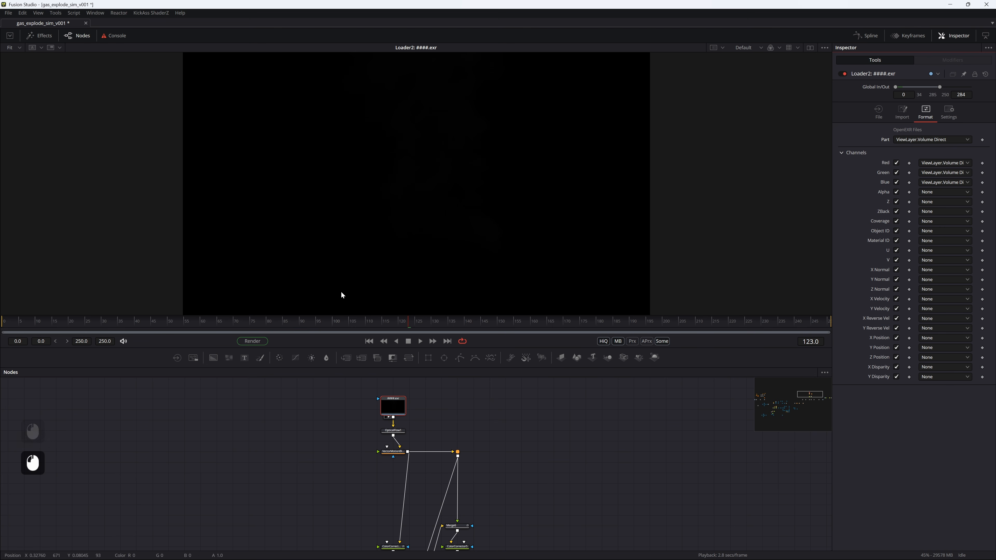
double_click(318, 323)
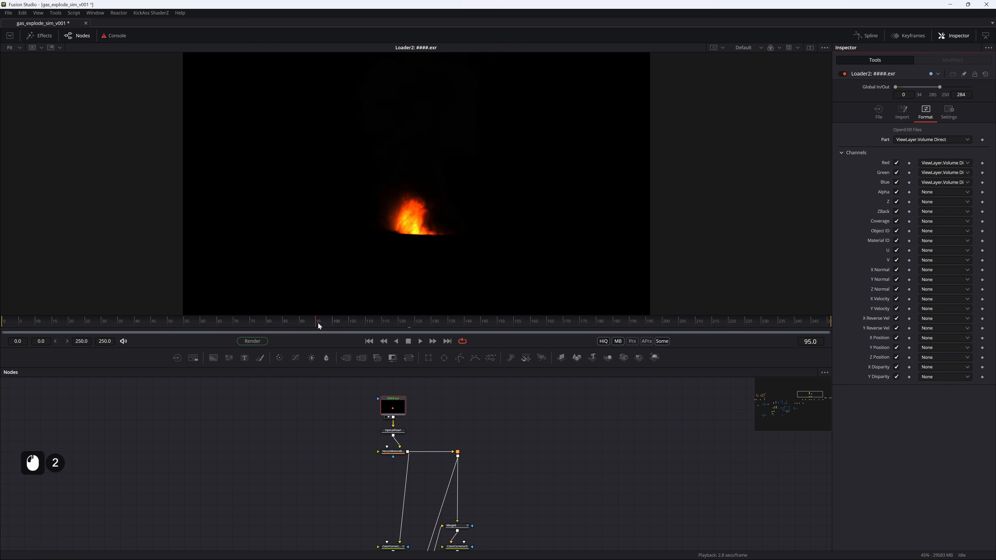
left_click(948, 141)
left_click(950, 150)
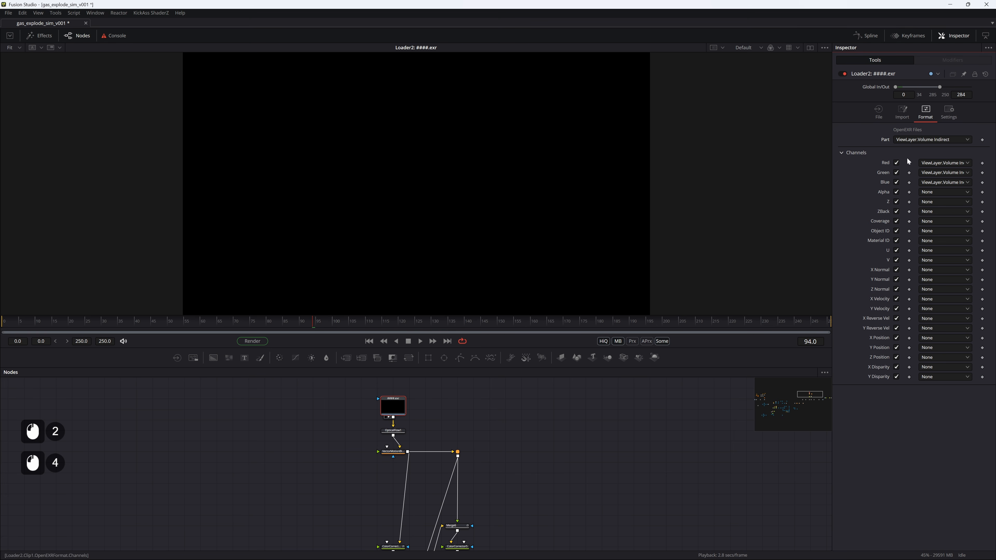
Toggle the viewer's Normalized Color Range option on and off to examine the Volume Indirect pass
left_click(823, 48)
left_click(788, 108)
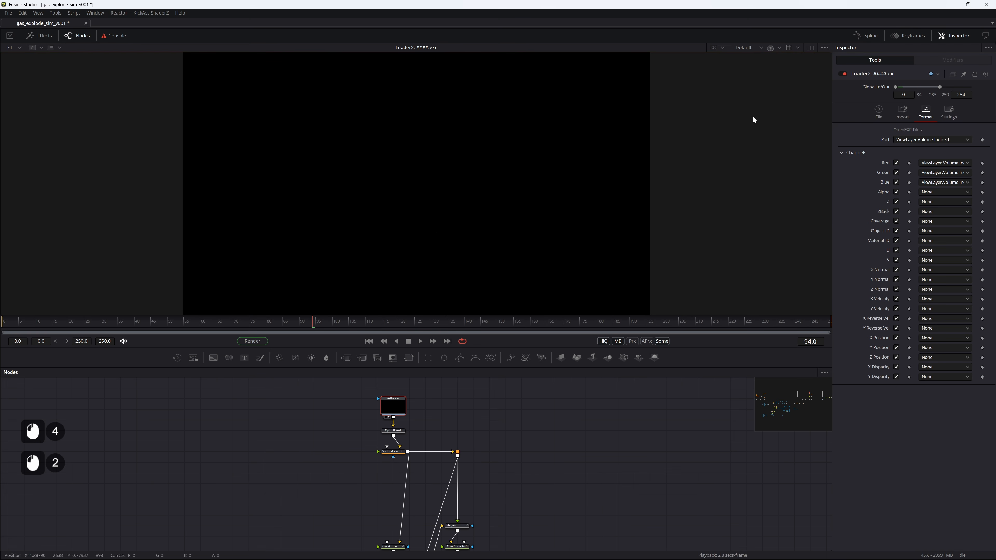
left_click(825, 48)
left_click(800, 108)
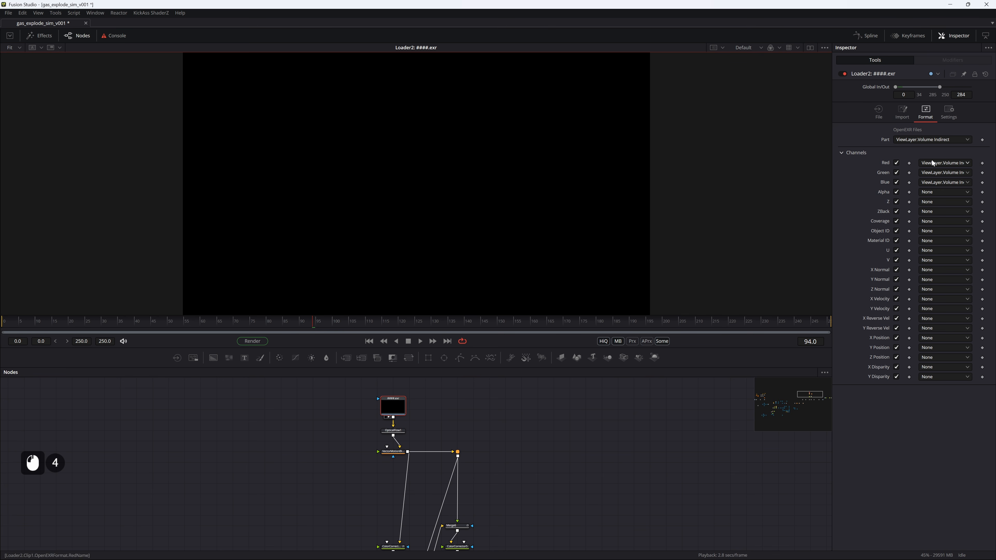
Set the loader's OpenEXR part to ViewLayer.Emission to inspect the flame, and return it to ViewLayer.Combined
left_click(927, 191)
left_click(933, 191)
left_click(943, 140)
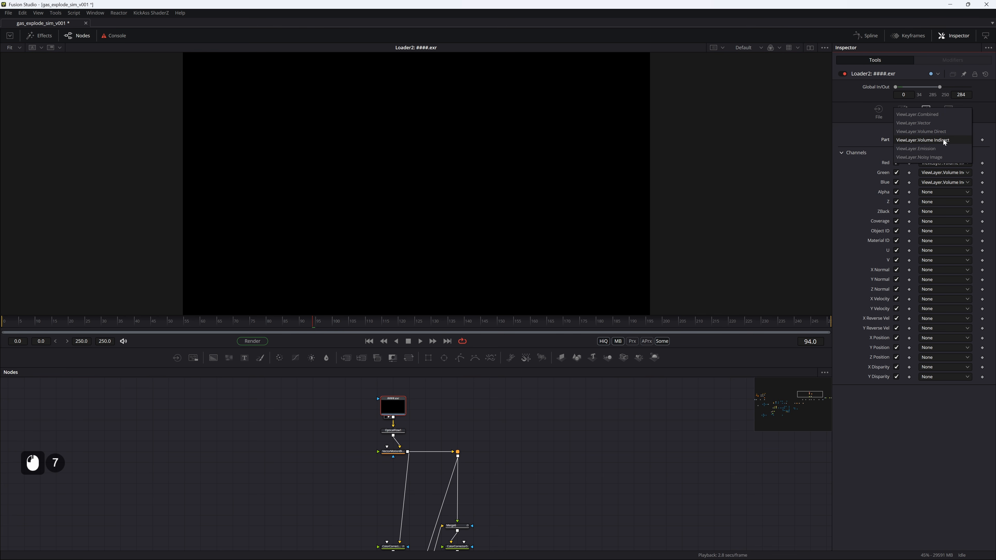
left_click(937, 149)
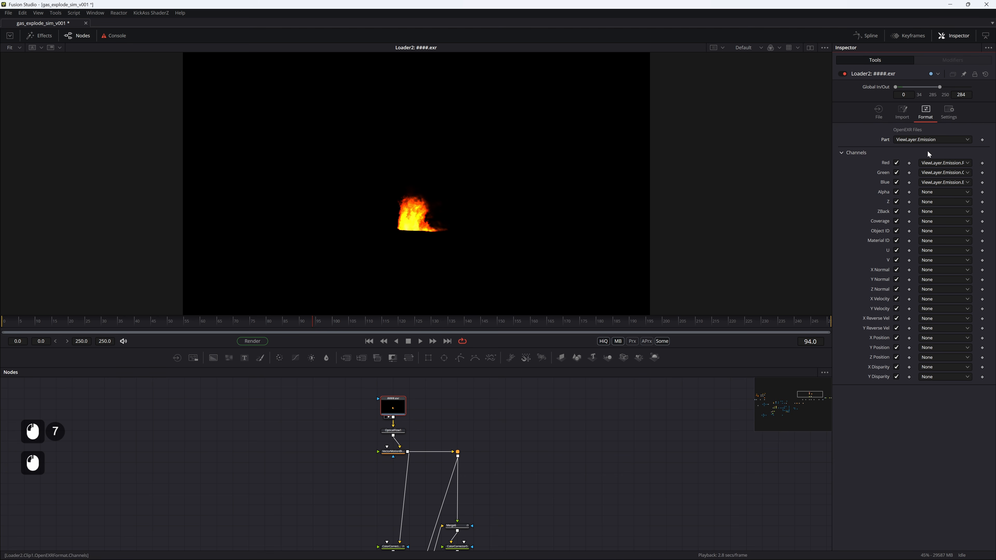
left_click(909, 136)
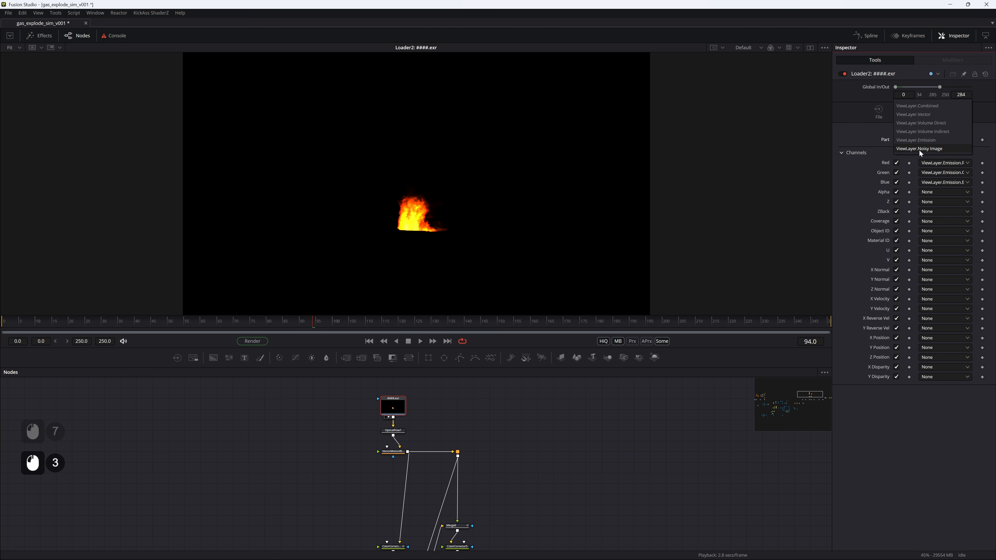
left_click(914, 130)
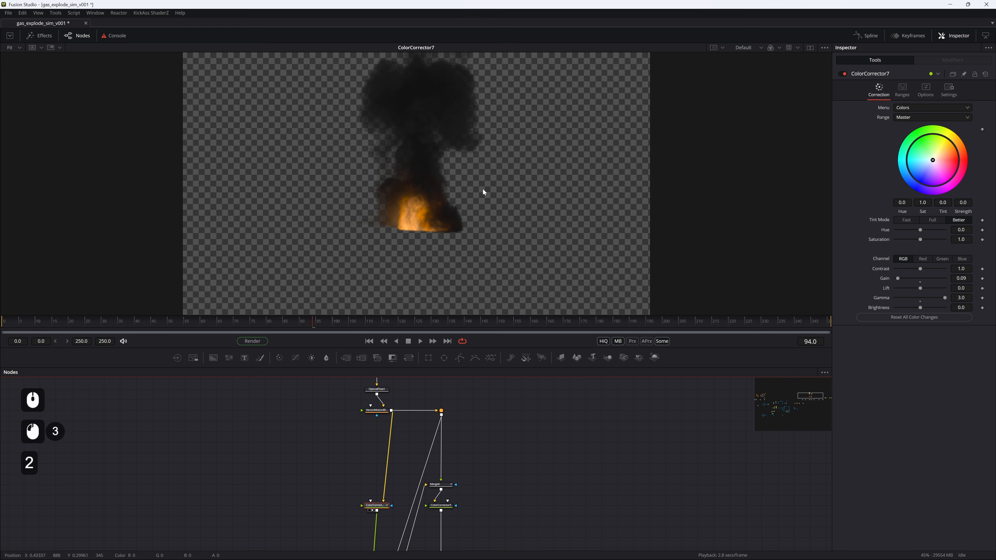
Play the ColorCorrector7 output from frame 94 to 105 in short runs, and save the composition
key("space")
key("space")
key("ctrl+s")
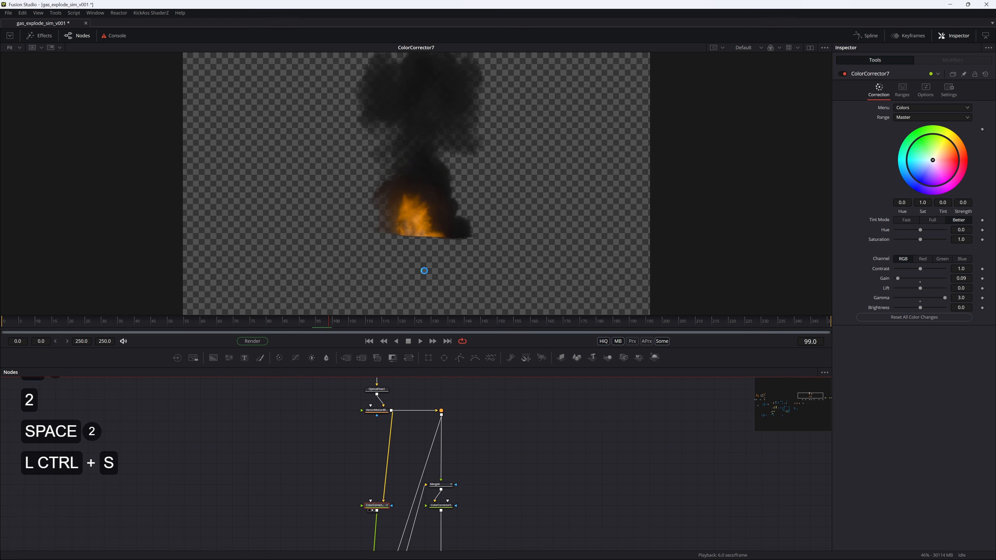
key("space")
key("space")
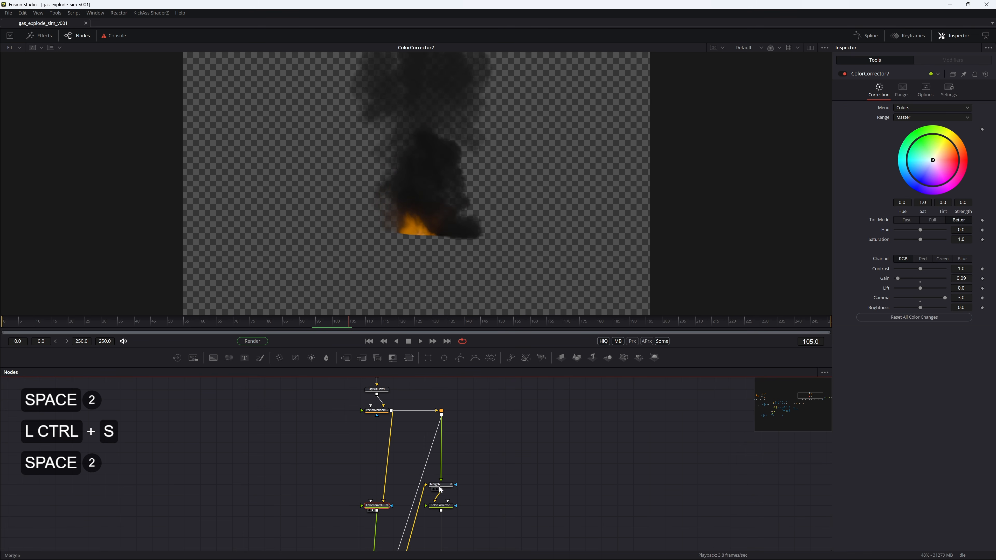
Show Merge6 and examine its layer settings, and show the ColorCorrector5 output in the viewer
left_click(441, 484)
key("2")
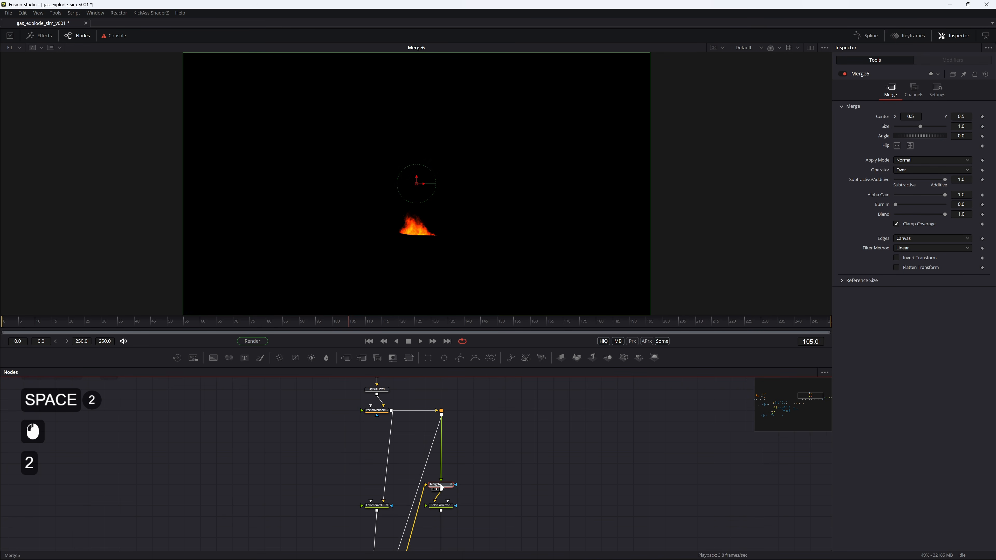
left_click(937, 88)
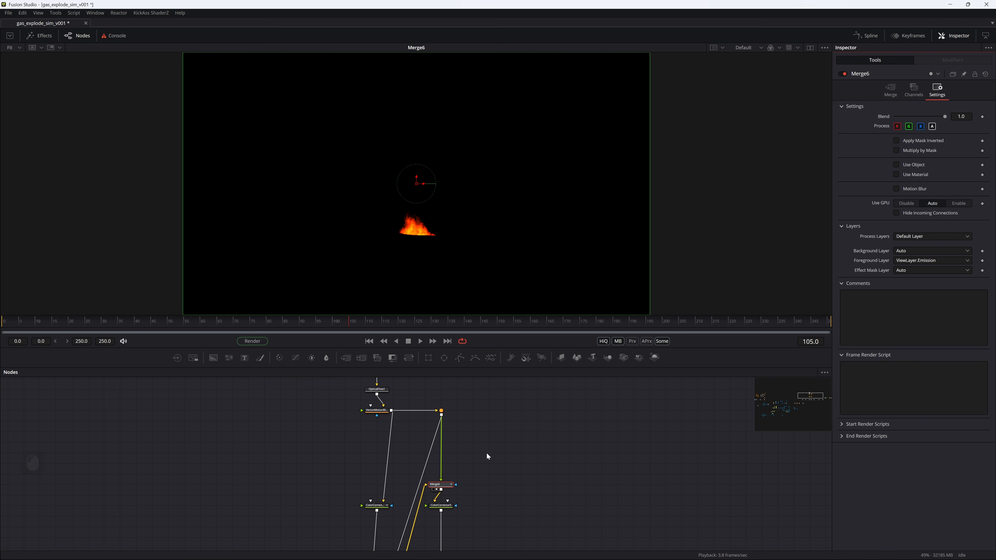
left_click(438, 504)
key("2")
Show the Merge7, gas_explode_v002.mov saver and FileLUT1 outputs in the viewer at frame 105
scroll(478, 507, "down", 5)
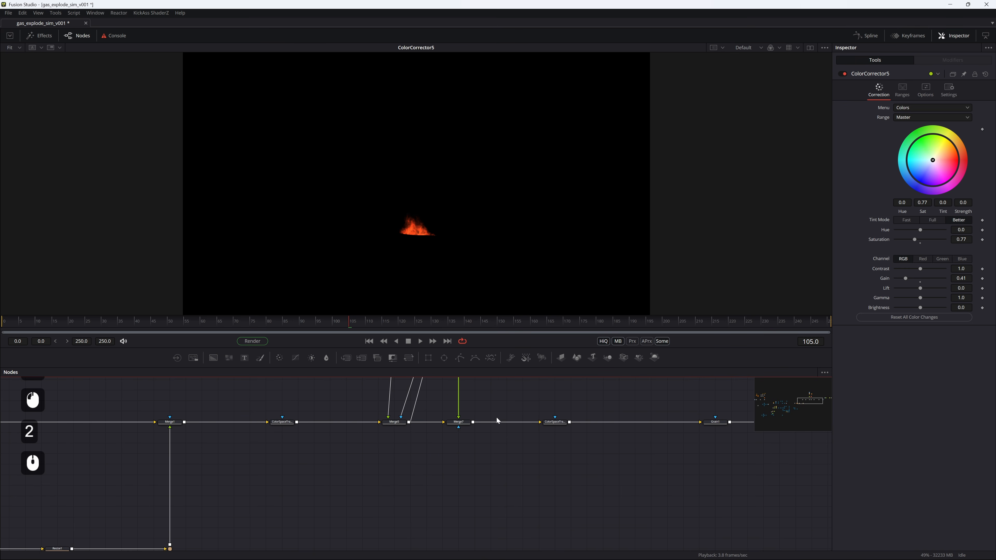
left_click(460, 421)
key("2")
left_click_drag(608, 447, 349, 486)
left_click(577, 464)
left_click_drag(611, 451, 556, 472)
left_click_drag(364, 457, 442, 429)
key("2")
left_click_drag(357, 430, 448, 428)
left_click_drag(366, 454, 240, 456)
left_click_drag(534, 470, 376, 408)
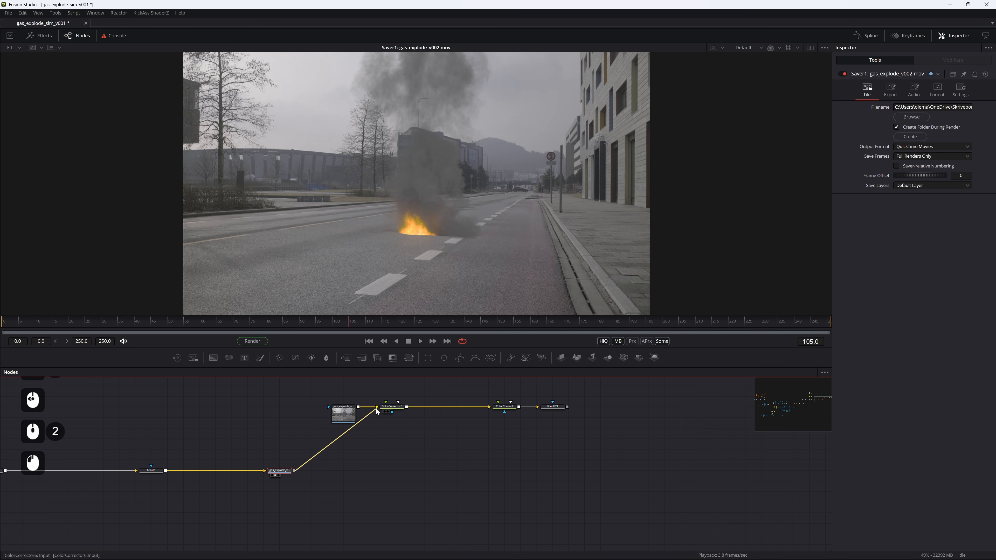
left_click(546, 410)
key("2")
Toggle the pass-through of ColorSpaceTransform1 on and off to compare the graded image
left_click_drag(373, 481, 588, 484)
left_click_drag(309, 480, 529, 488)
left_click(332, 481)
key("ctrl+p")
key("ctrl+p")
key("ctrl+p")
key("ctrl+p")
key("ctrl+p")
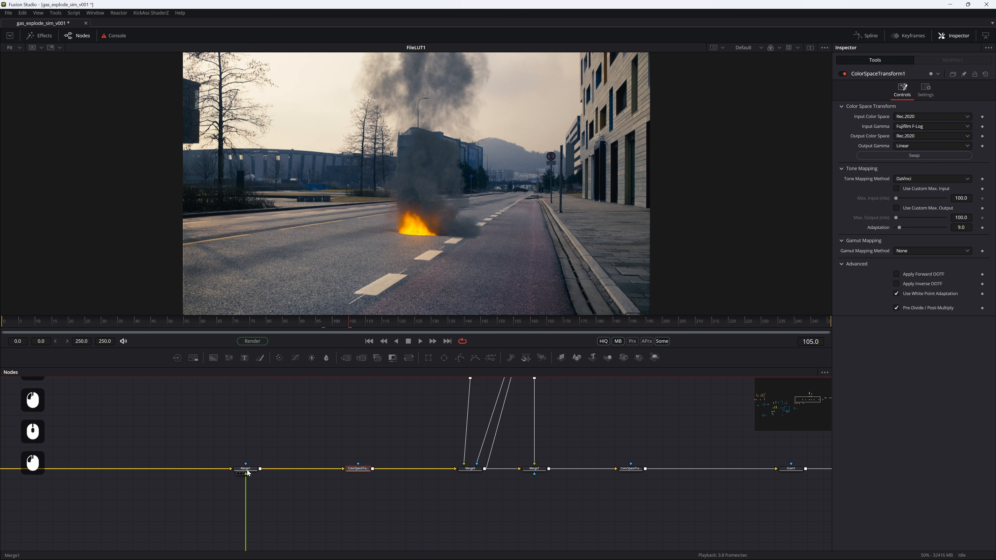
Show the Merge1 output at frame 93, and show ColorSpaceTransform1 to examine its conversion settings
double_click(247, 470)
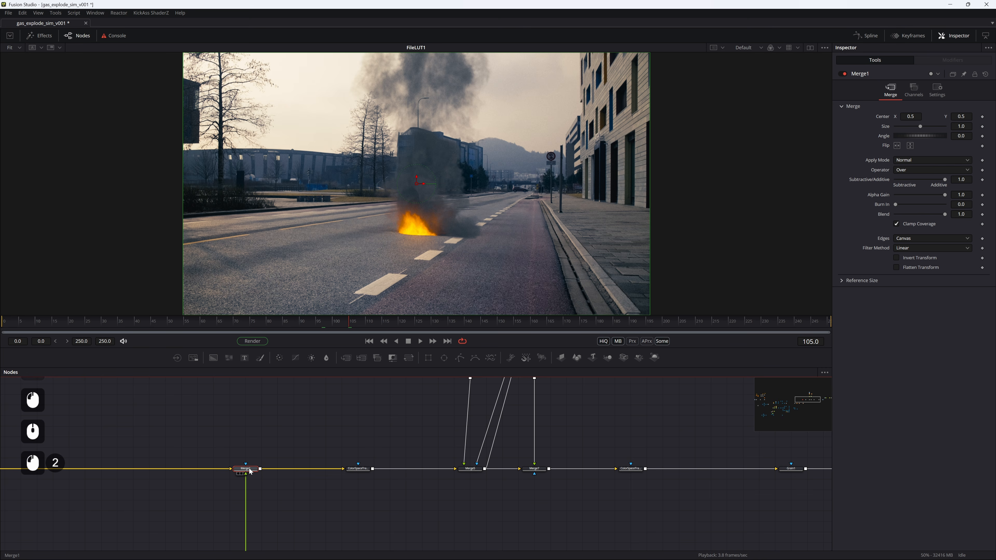
left_click_drag(394, 412, 359, 517)
left_click_drag(447, 408, 432, 514)
left_click_drag(416, 459, 433, 383)
left_click_drag(308, 503, 370, 381)
left_click_drag(468, 447, 376, 411)
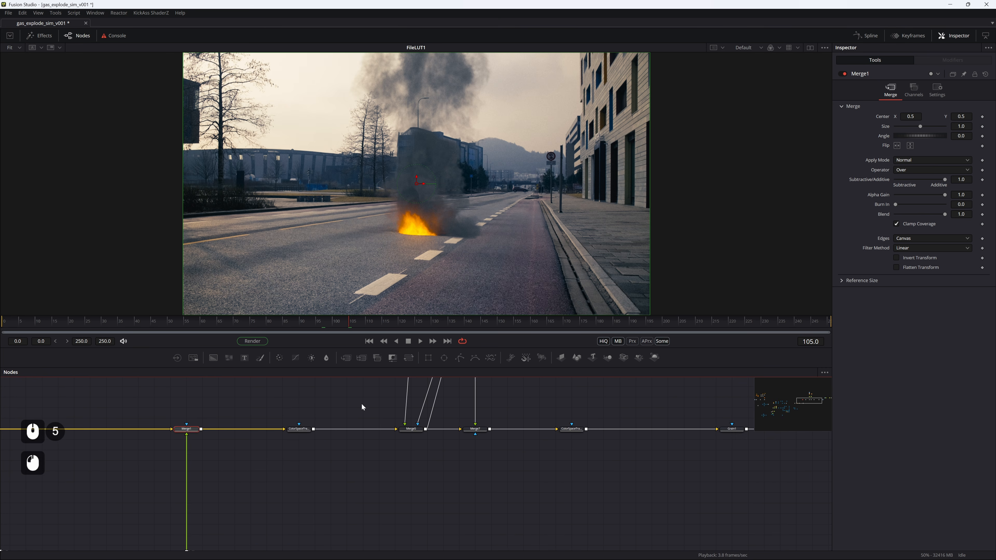
left_click_drag(553, 419, 626, 449)
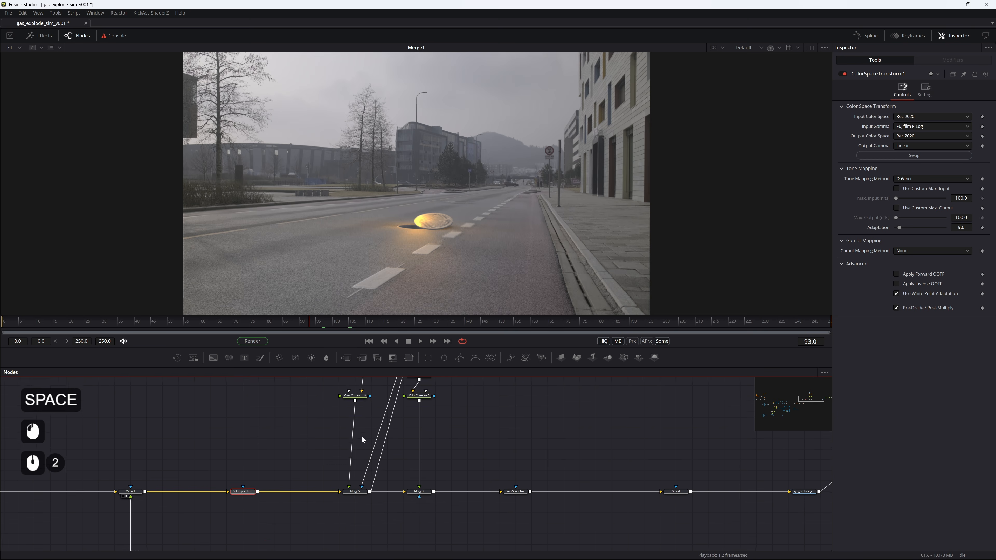
left_click_drag(325, 442, 436, 507)
left_click(242, 490)
key("2")
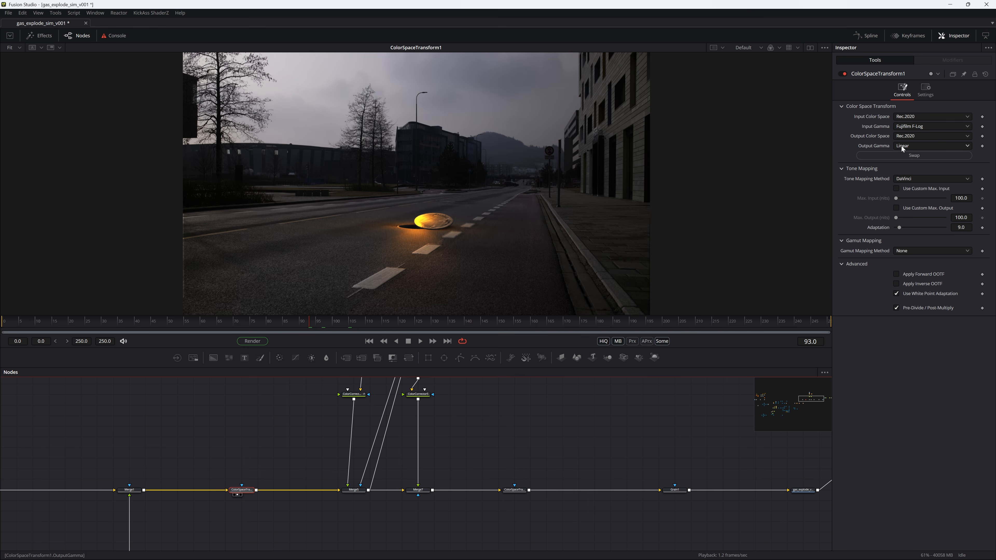
Show the Merge5, Merge7 and ColorSpaceTransform1_1 outputs in turn to follow the flame back to F-Log
left_click(354, 490)
key("2")
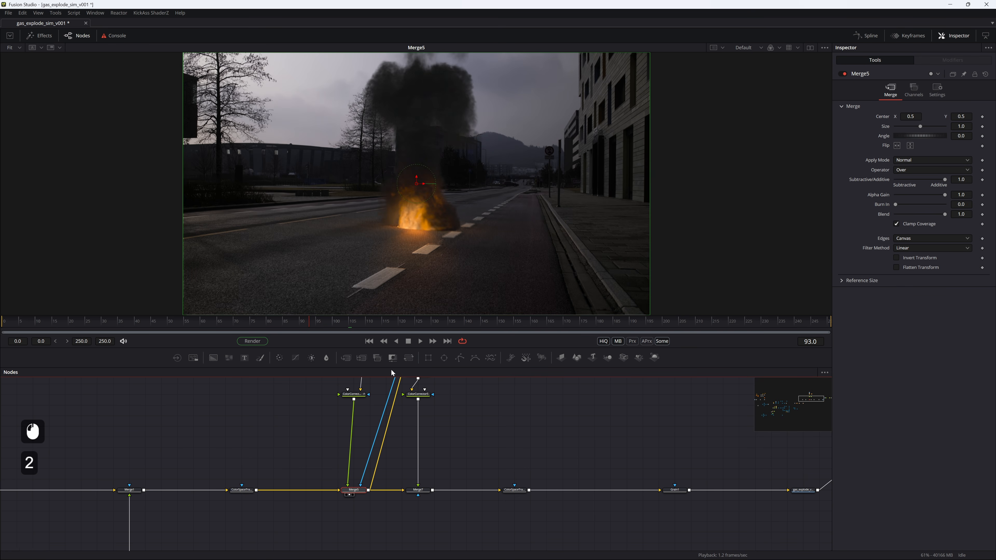
left_click(412, 490)
key("2")
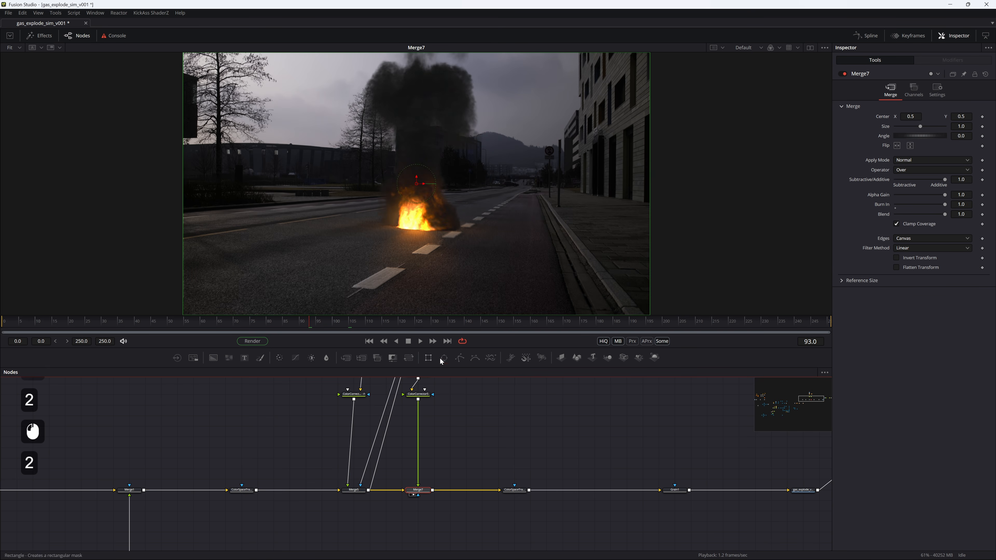
left_click(511, 491)
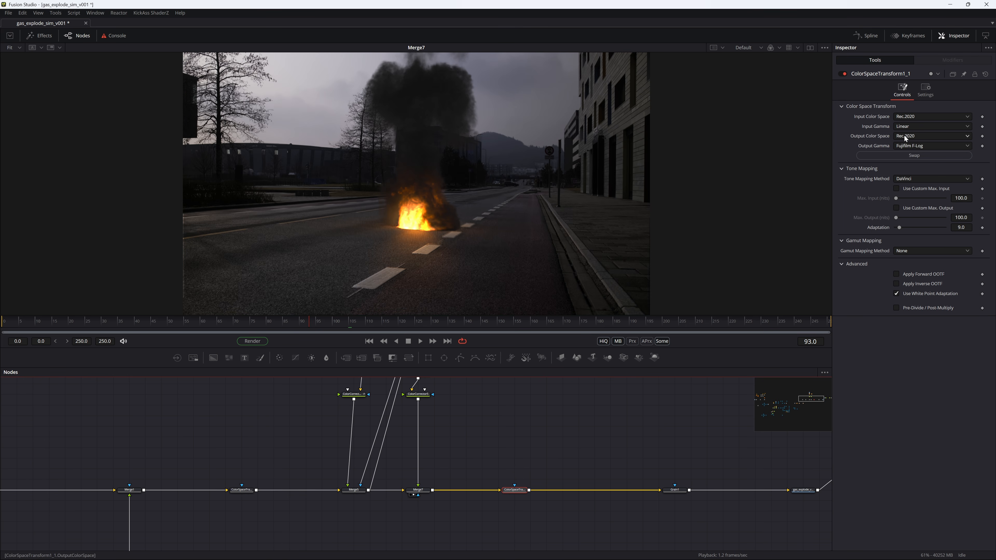
key("2")
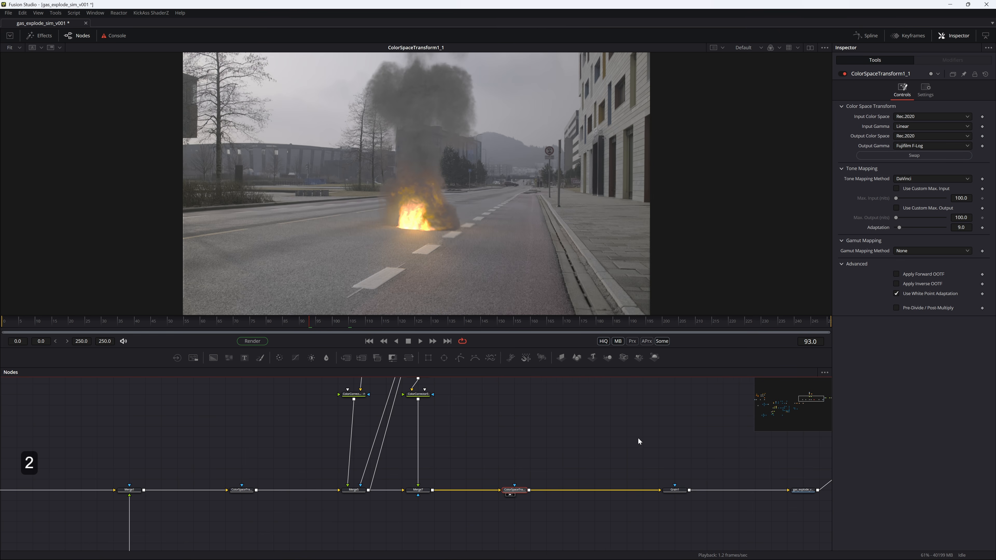
Show the gas_explode_v002.mov saver and the FileLUT1 output in the viewer at frame 93
left_click_drag(791, 495, 412, 473)
left_click(425, 471)
key("2")
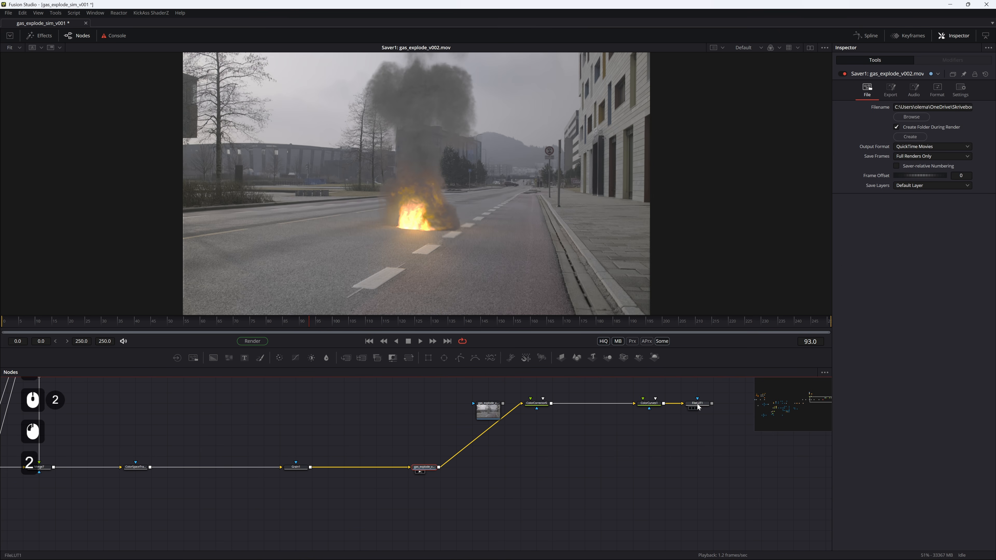
left_click(698, 403)
key("2")
Show the flame's ####.exr loader in the viewer
left_click_drag(298, 450, 502, 520)
left_click_drag(355, 429, 434, 483)
left_click_drag(338, 442, 413, 508)
left_click_drag(345, 424, 345, 391)
key("2")
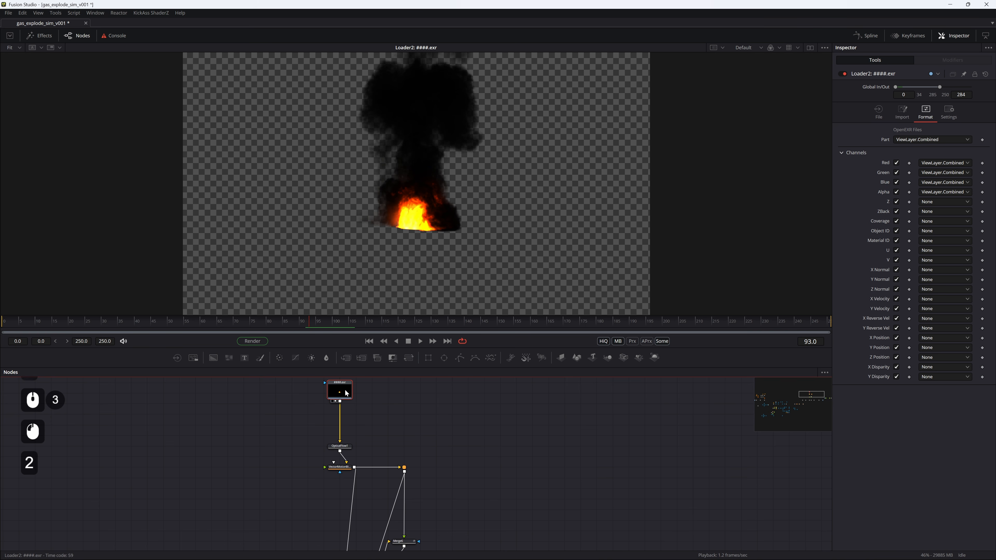
key("shift+space")
type("gamut")
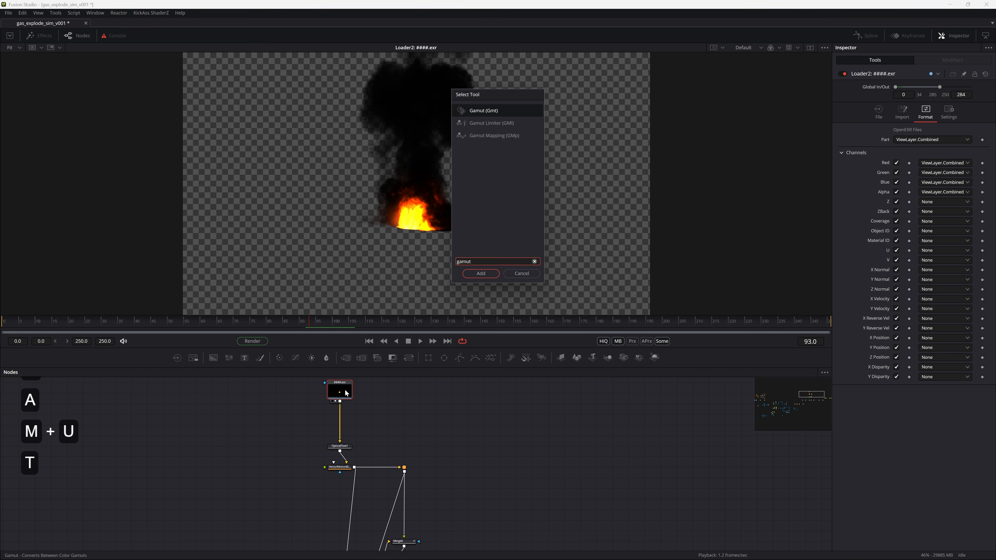
key("Return")
key("2")
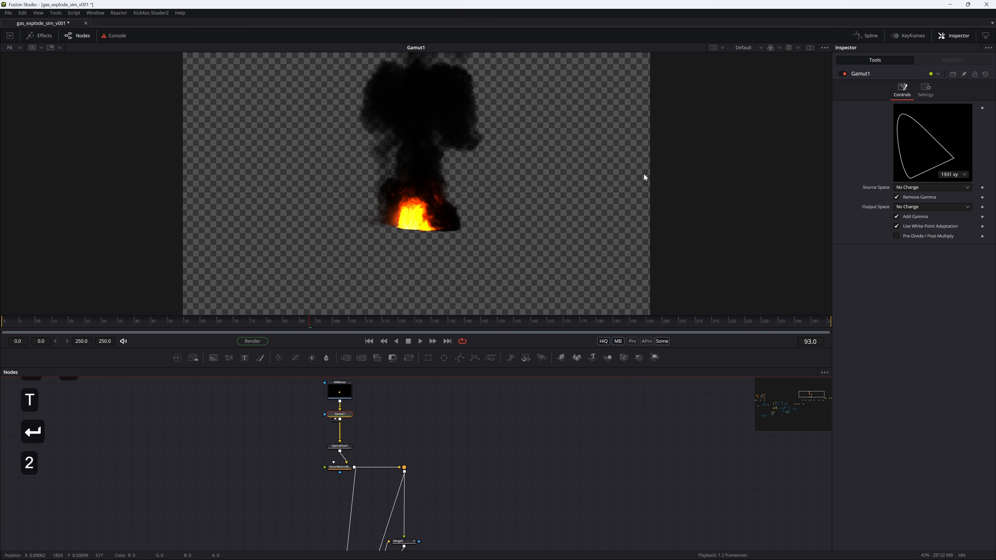
left_click(351, 415)
key("Escape")
key("BackSpace")
Insert a Color Space Transform tool right after the flame's ####.exr loader and show its output
key("shift+space")
type("color space")
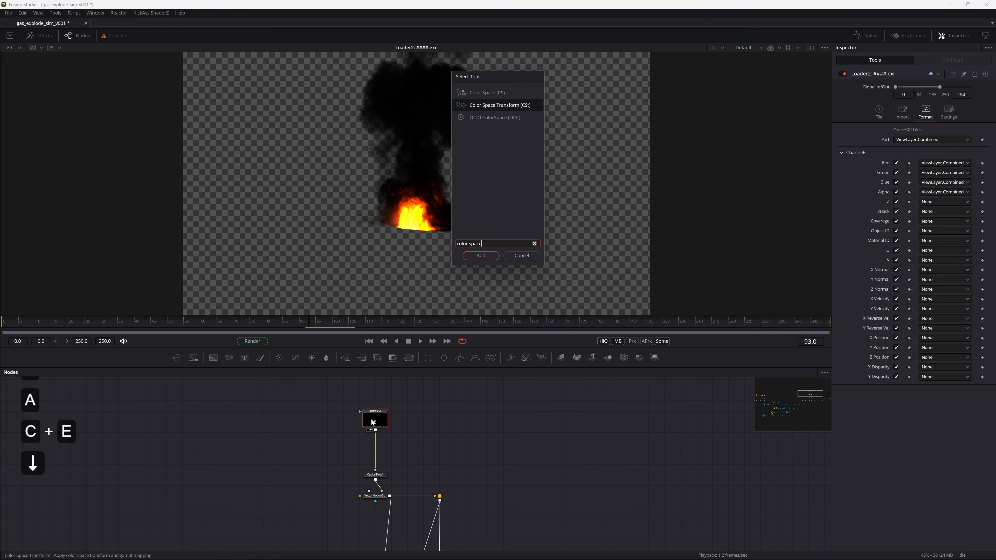
key("Return")
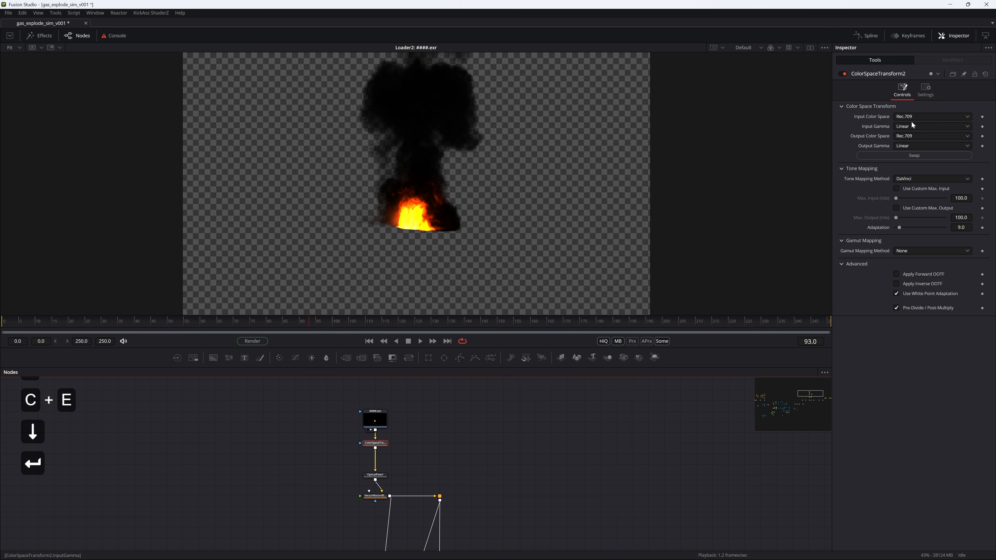
key("2")
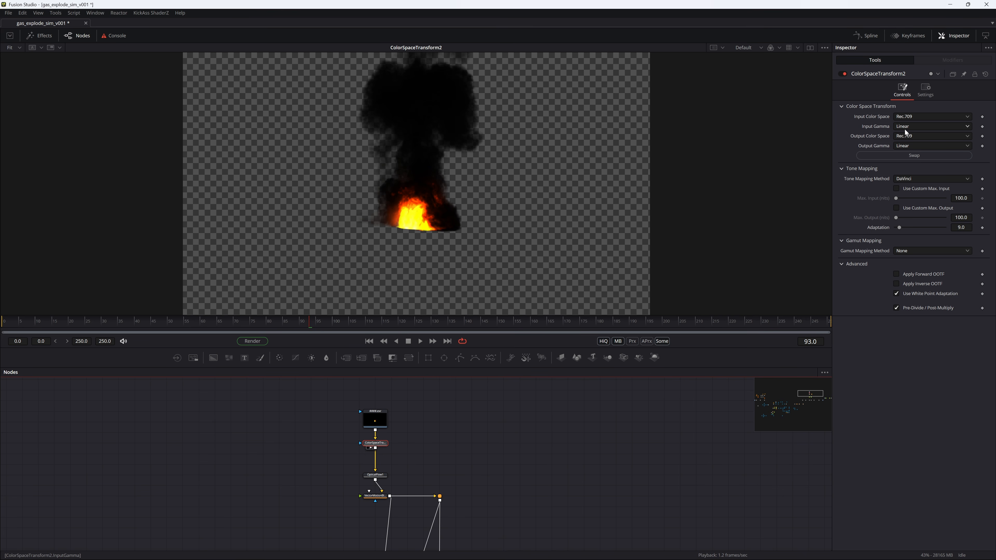
Show the Merge5 and Merge7 outputs in the viewer to see the flame over the street
scroll(524, 470, "down", 7)
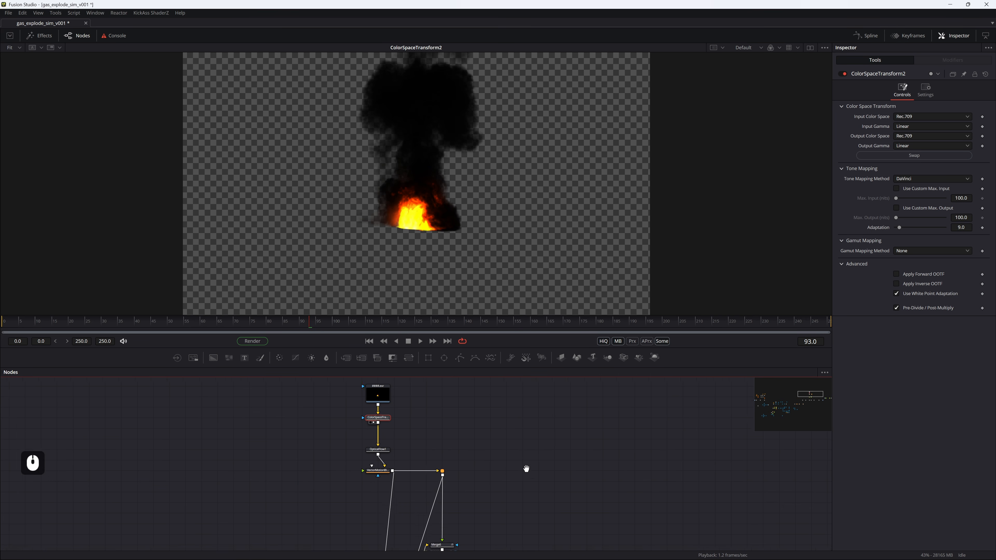
left_click(383, 483)
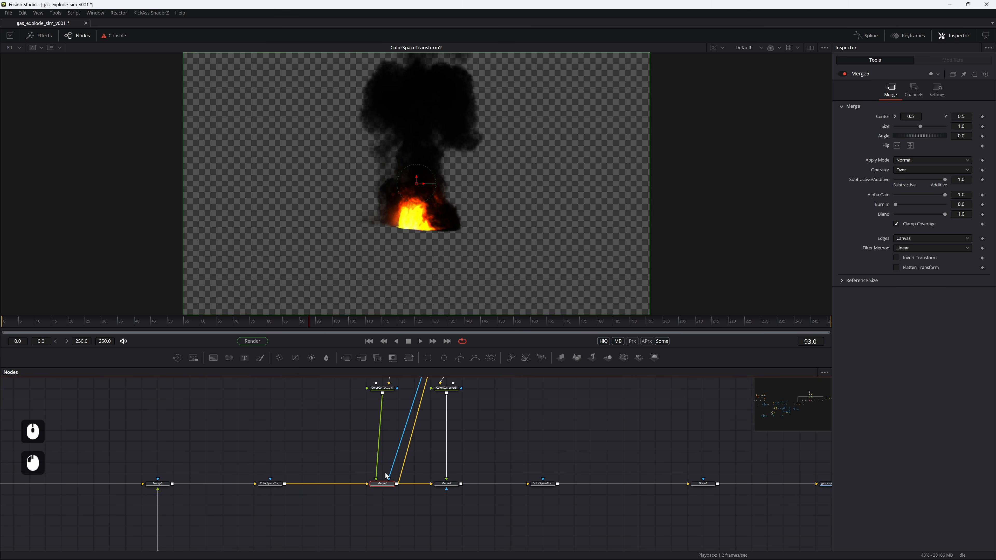
key("2")
left_click(446, 484)
key("2")
scroll(511, 454, "up", 3)
Set the new Color Space Transform's output color space to Rec.2020, and undo and redo the change to compare the flame
left_click(384, 473)
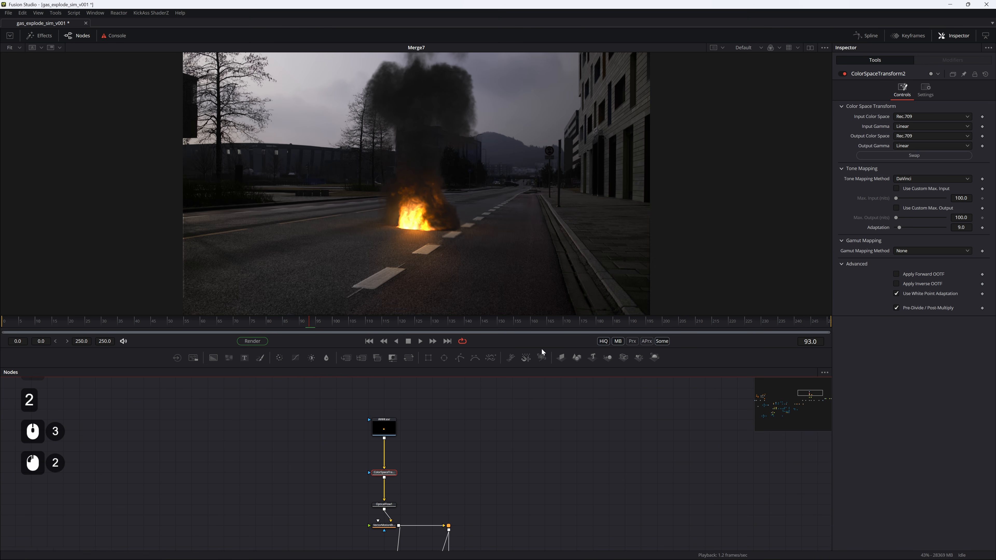
left_click(905, 136)
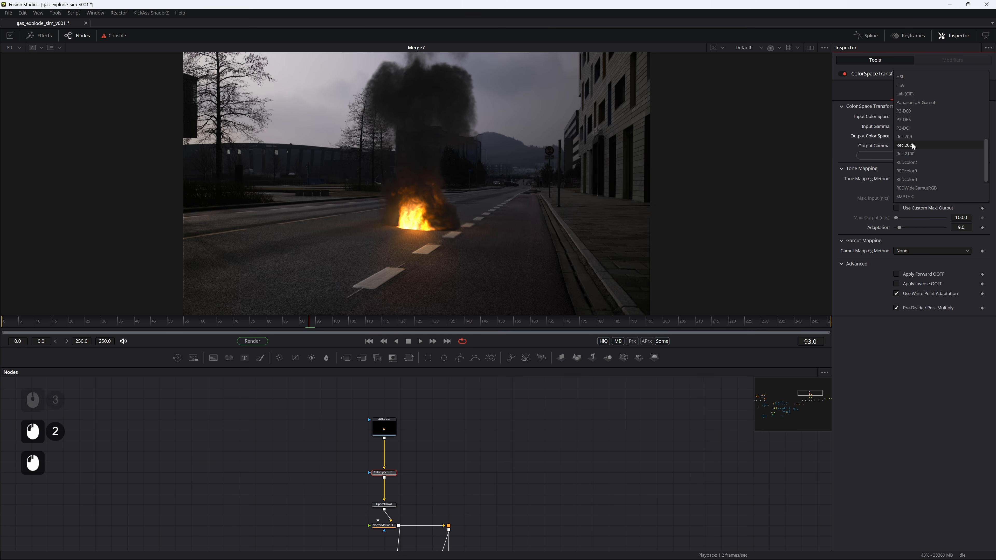
left_click(912, 144)
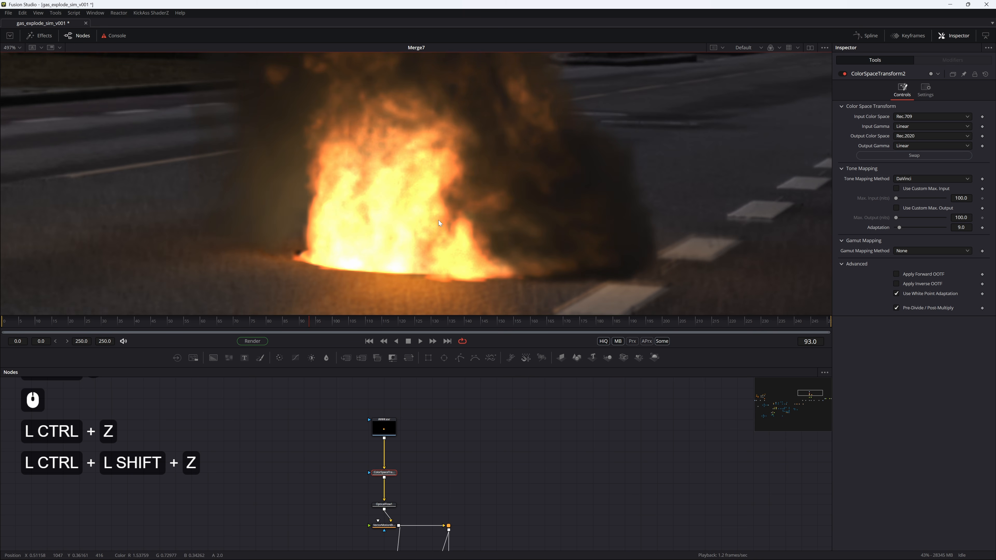
key("ctrl+z")
key("ctrl+shift+z")
Show the final FileLUT1 output in the viewer with a close view of the flame
left_click_drag(523, 537, 473, 440)
left_click_drag(392, 545, 351, 432)
left_click(409, 412)
left_click(409, 413)
key("2")
Toggle the pass-through of ColorSpaceTransform2 to compare the flame's colours in the graded close-up
left_click_drag(634, 432, 354, 449)
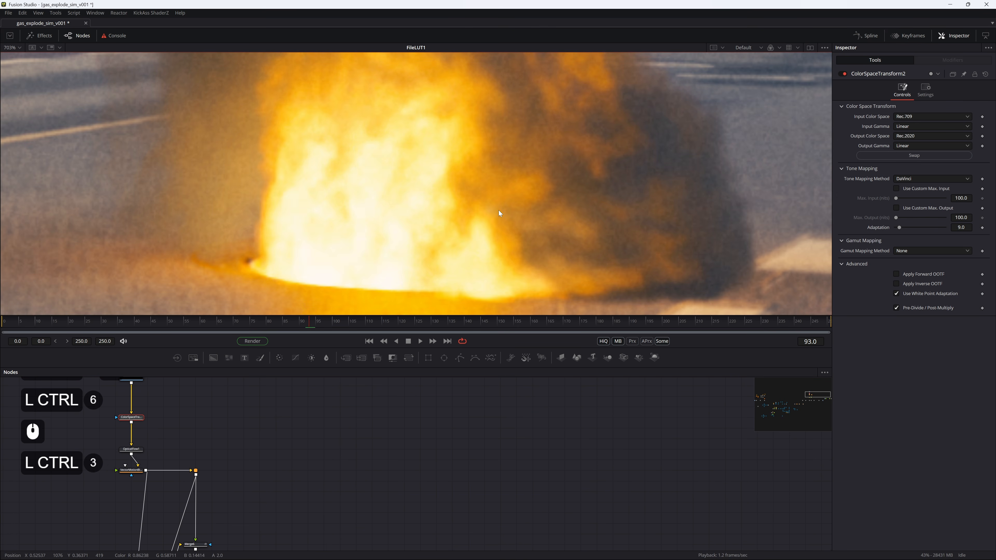
key("ctrl+p")
key("ctrl+p")
key("ctrl+p")
scroll(504, 204, "up", 3, "ctrl")
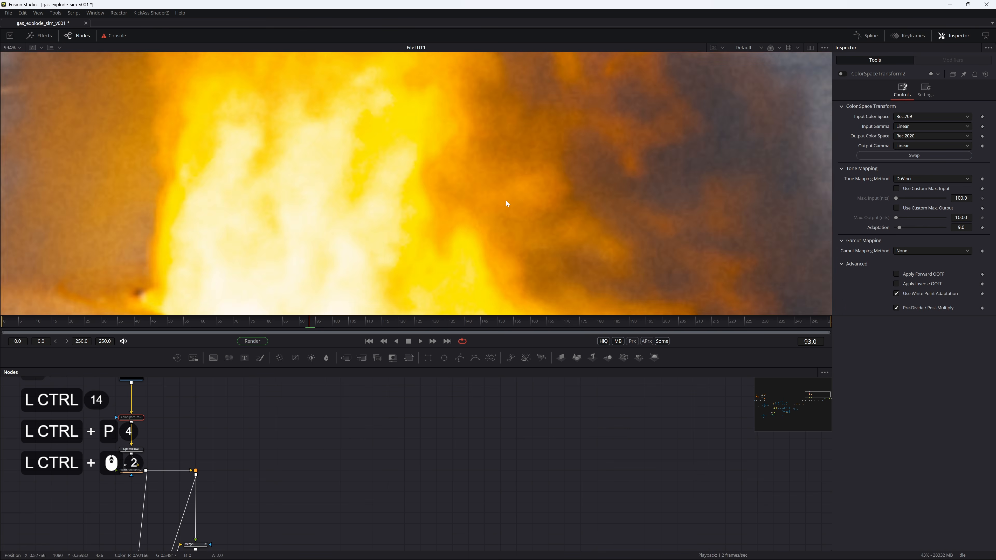
Compare the enlarged flame with and without ColorSpaceTransform2, ending with the node enabled again
scroll(546, 235, "down", 2)
left_click(516, 199, "ctrl")
key("ctrl")
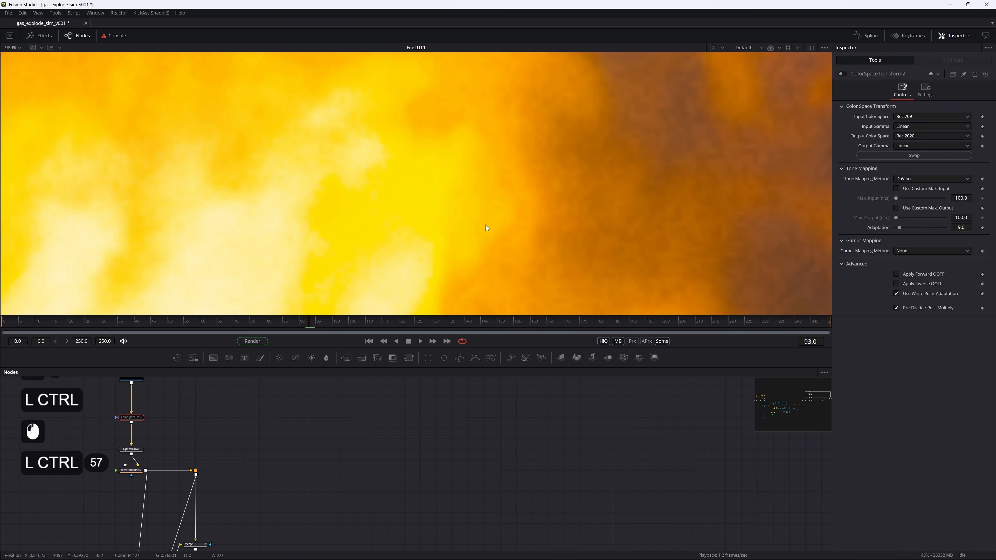
scroll(486, 225, "down", 4, "ctrl")
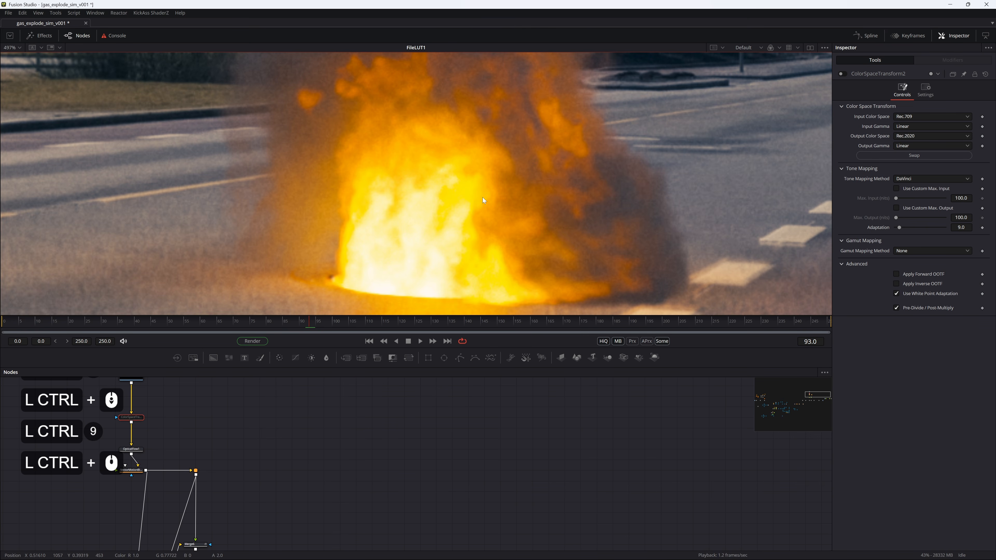
key("ctrl")
key("ctrl+p")
key("ctrl+p")
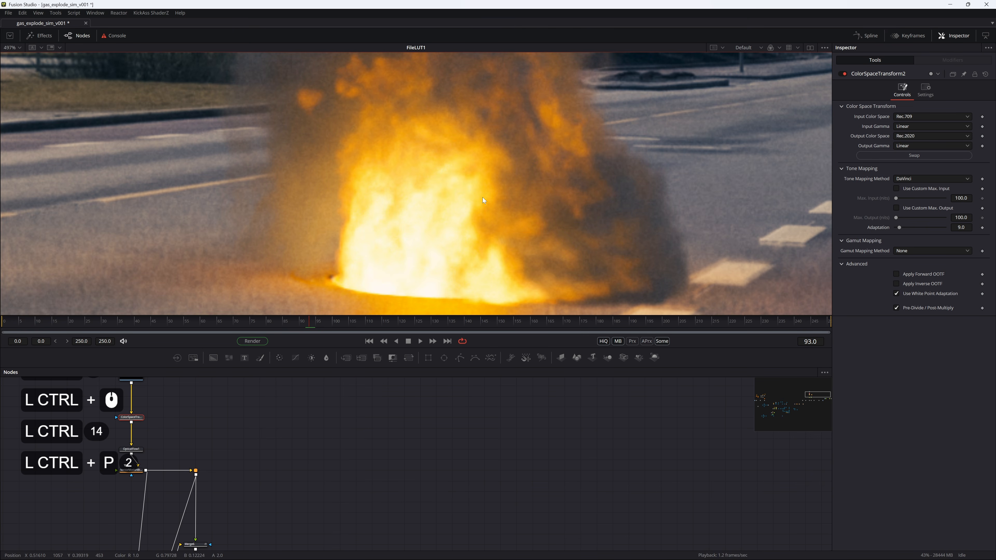
Fit the whole FileLUT1 image in the viewer and play a few frames of the shot
left_click(460, 197)
key("ctrl+f")
key("space")
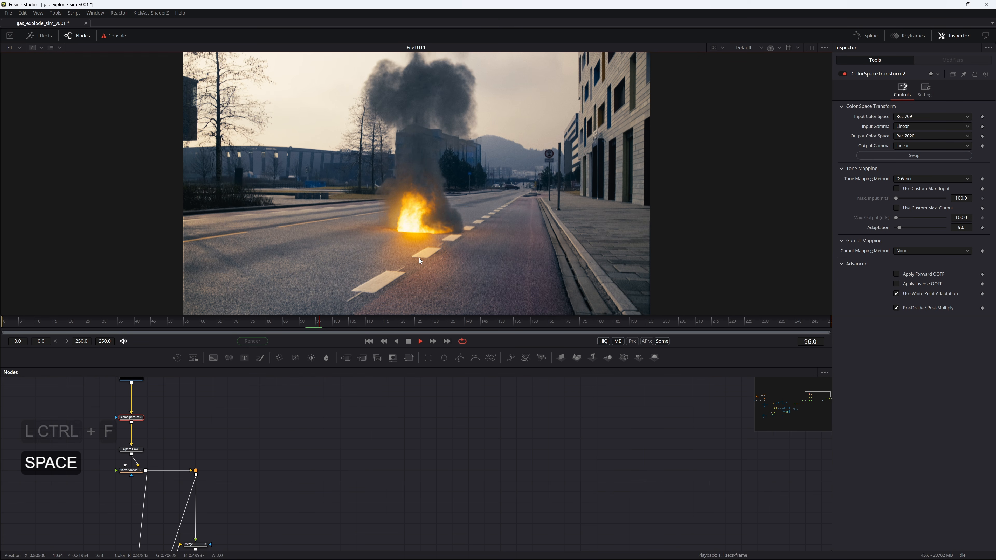
key("space")
Line up the ColorCorrector6, ColorCurves1 and FileLUT1 nodes in a straight row with the rest of the output chain
left_click(452, 383)
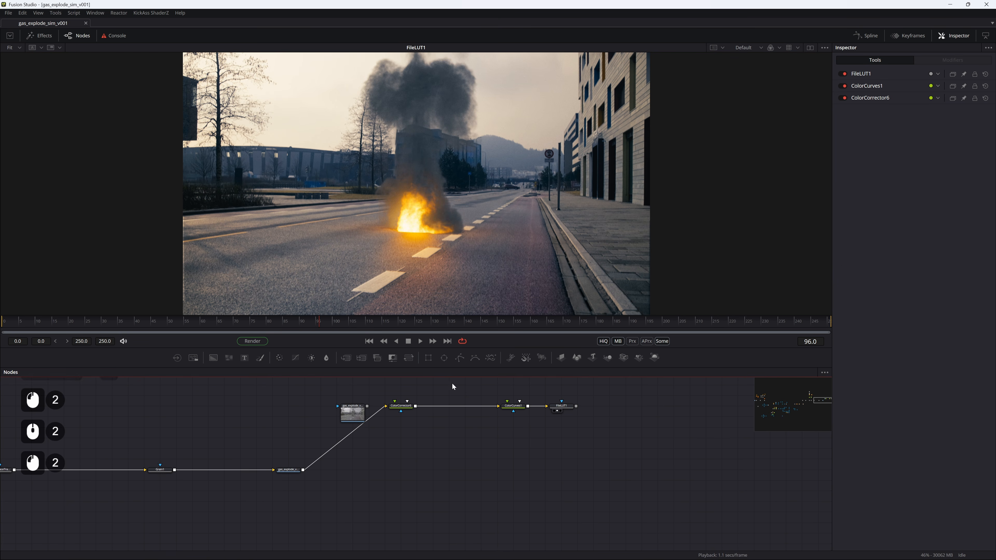
left_click_drag(452, 383, 416, 406)
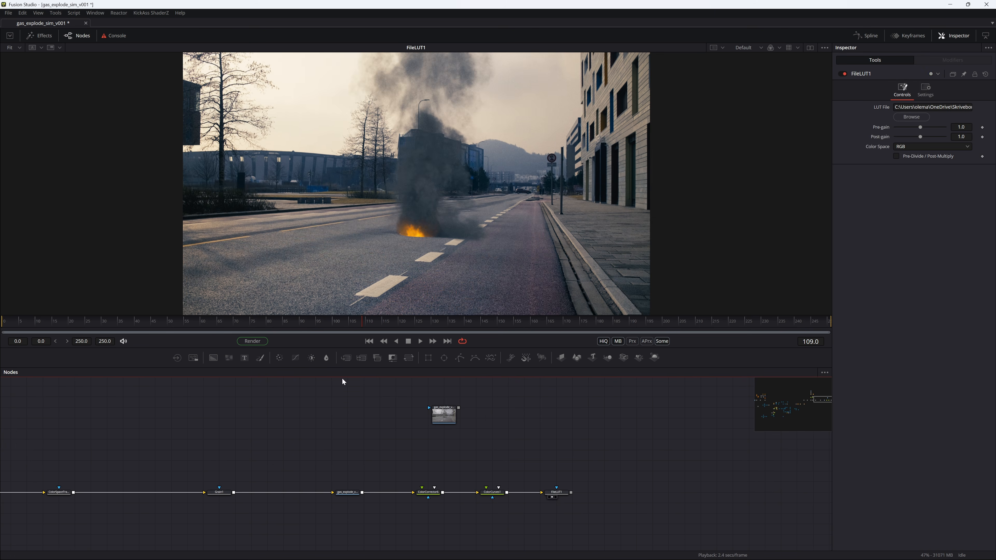
Play the finished explosion shot around frame 97 and save the composition
left_click(319, 324)
key("space")
key("space")
left_click(321, 322)
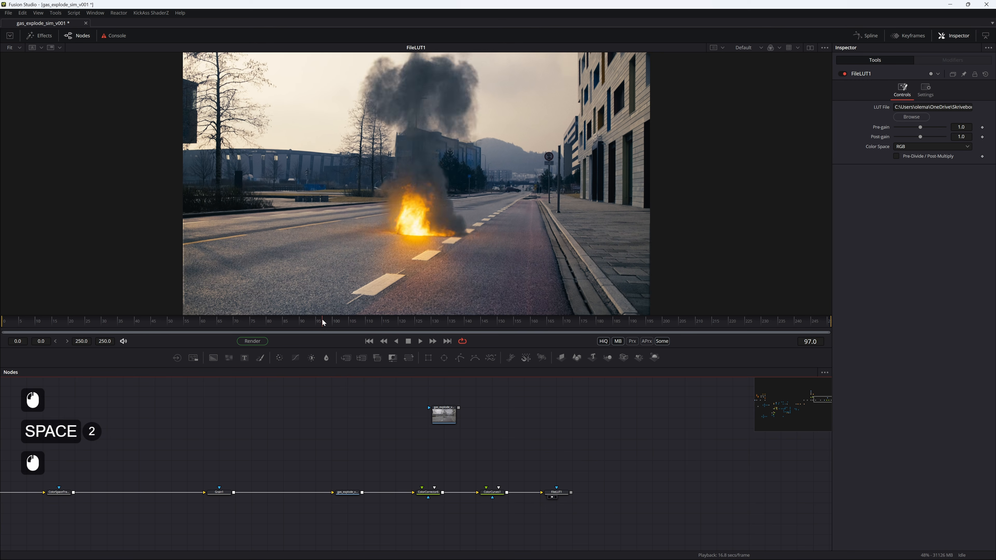
key("space")
key("space")
key("ctrl+s")
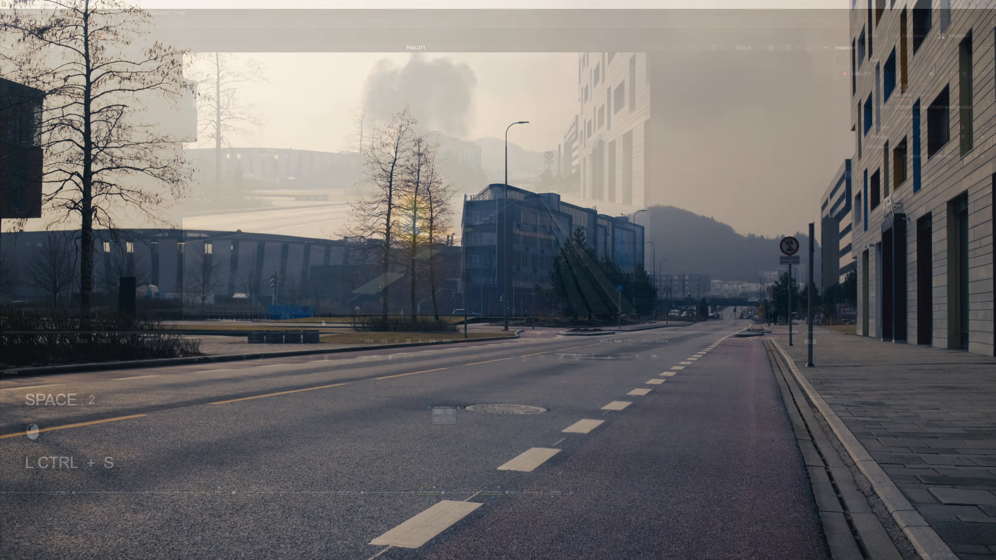